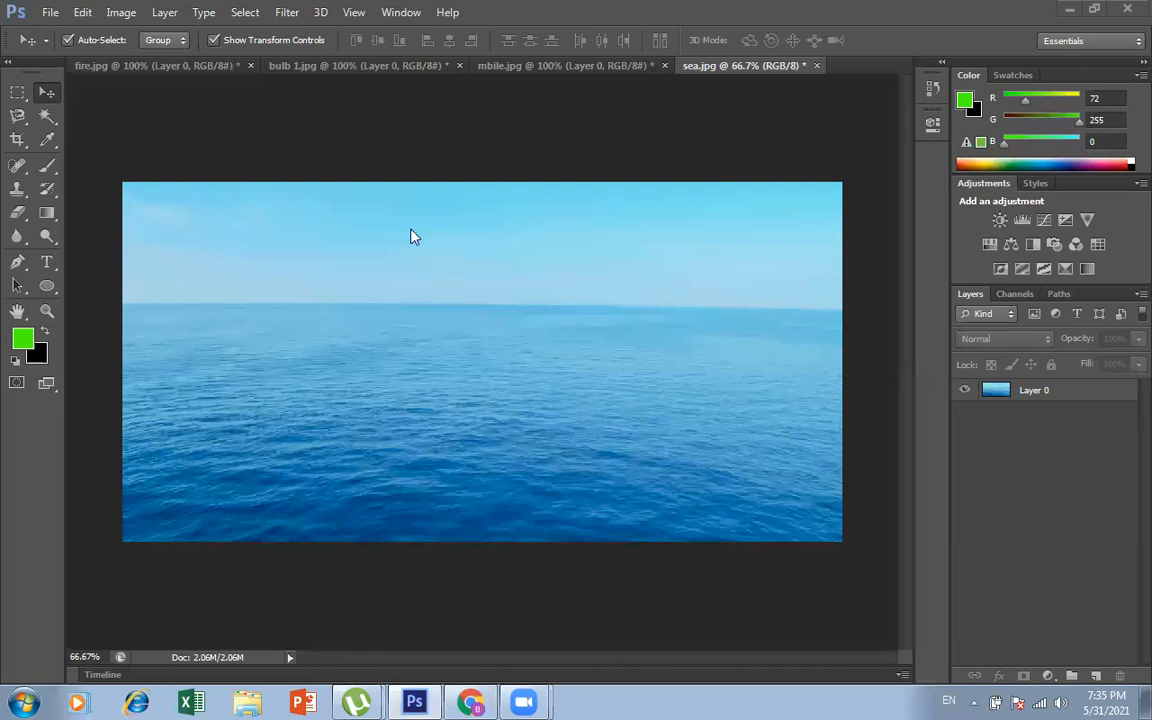
# Step: Select the full-width sky area above the horizon on Layer 0 of sea.jpg with the Rectangular Marquee tool
pyautogui.click(16, 96)
pyautogui.click(76, 108)
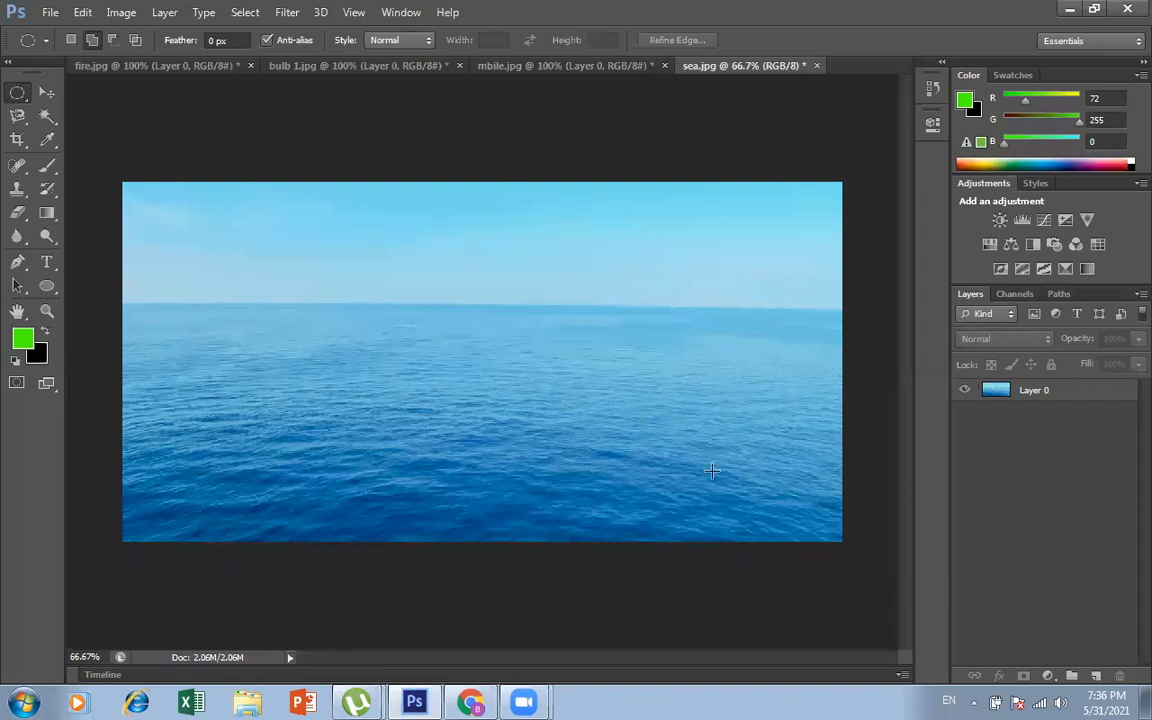
pyautogui.hotkey('ctrl', 'o')
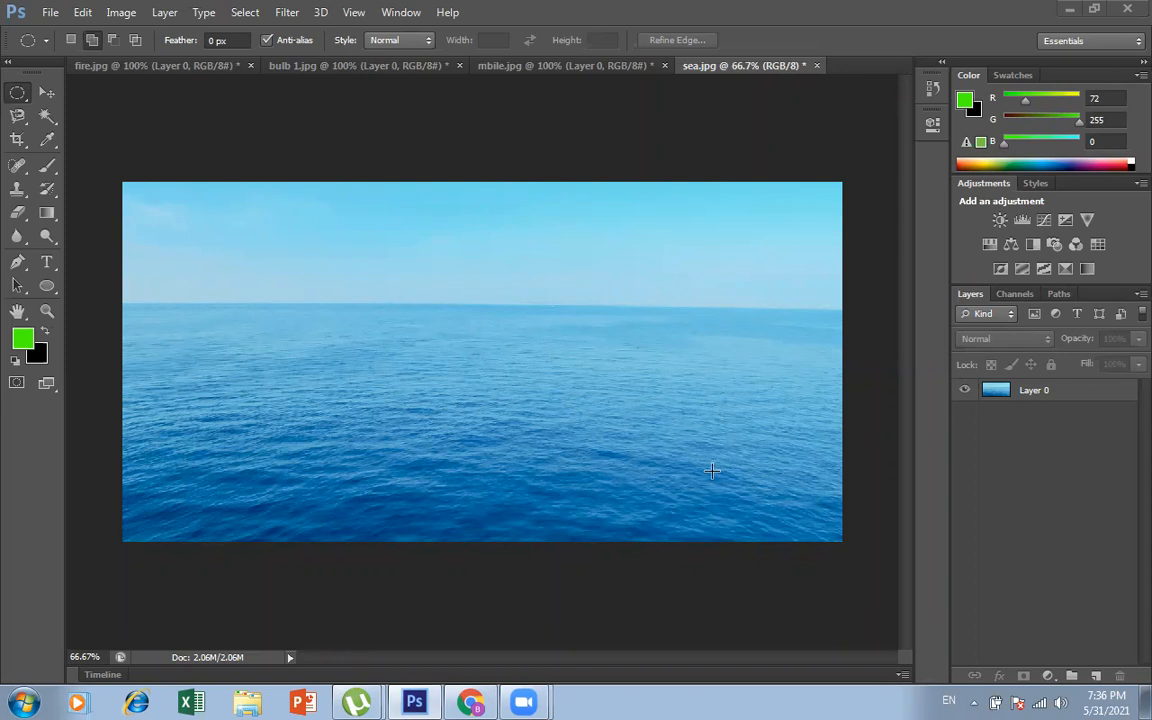
pyautogui.click(17, 101)
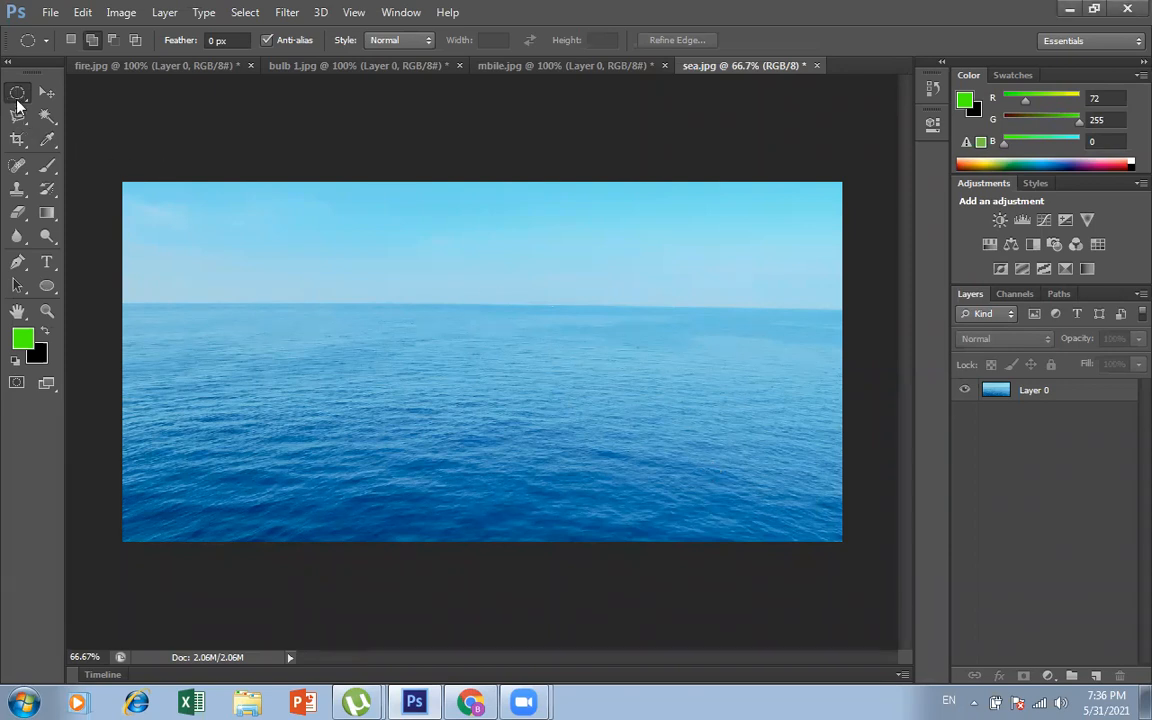
pyautogui.rightClick(17, 94)
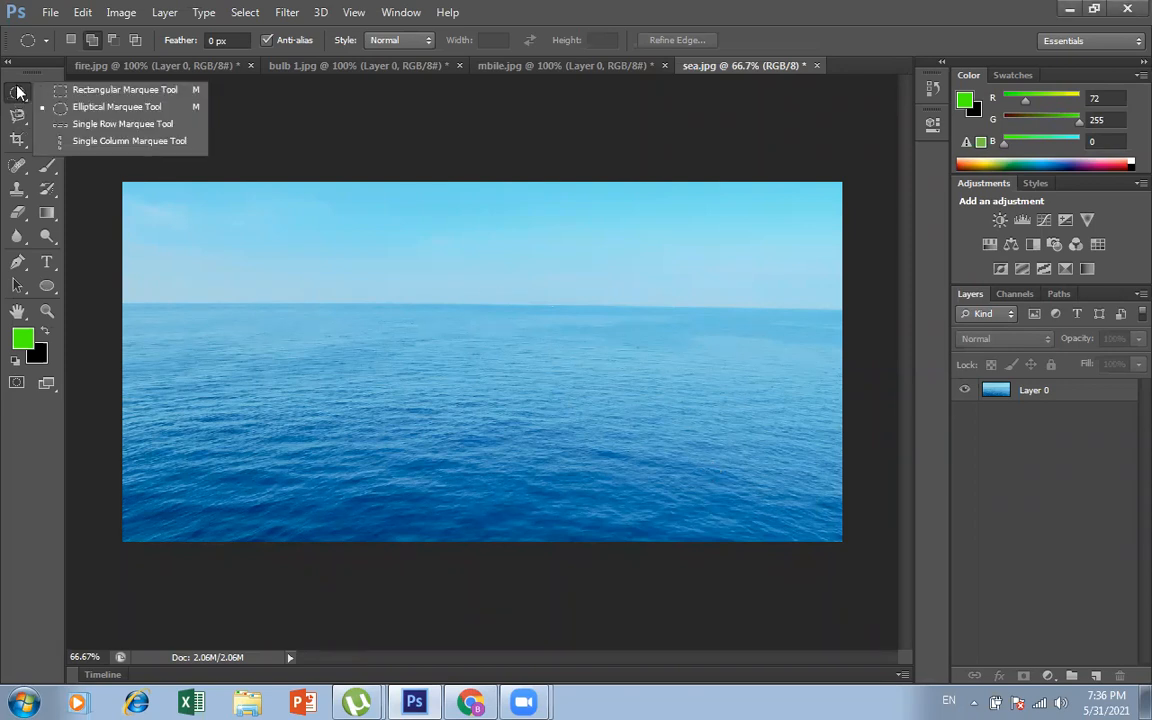
pyautogui.click(121, 90)
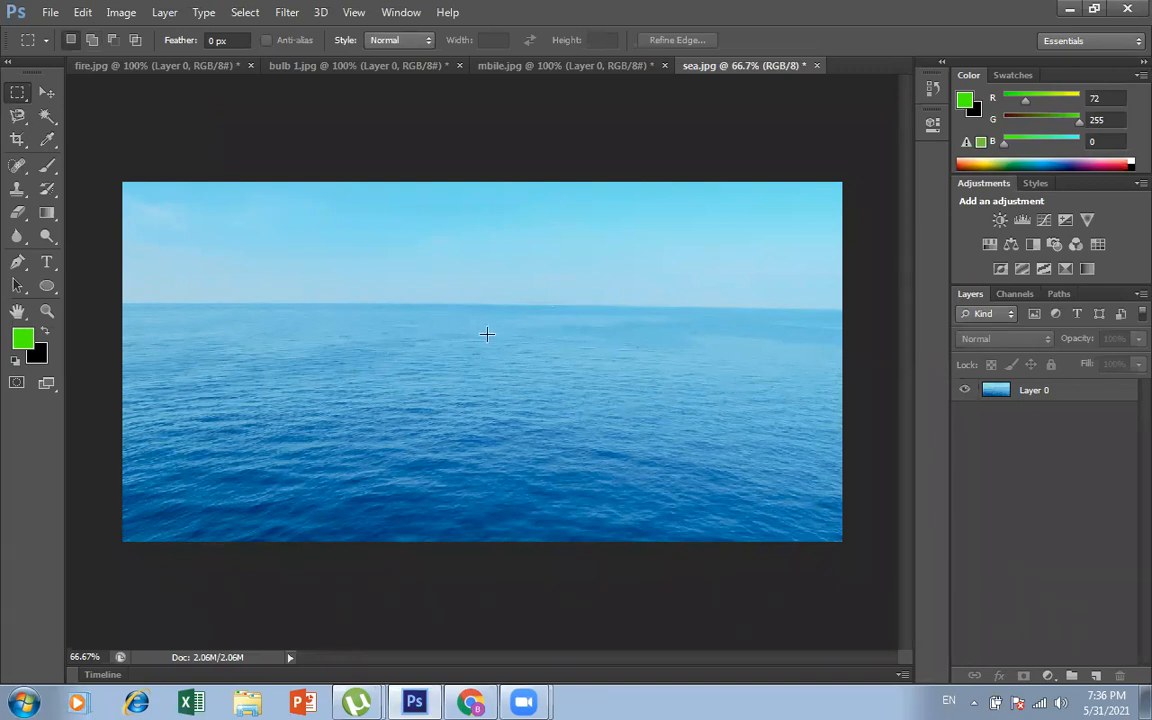
pyautogui.scroll(1, 487, 334)
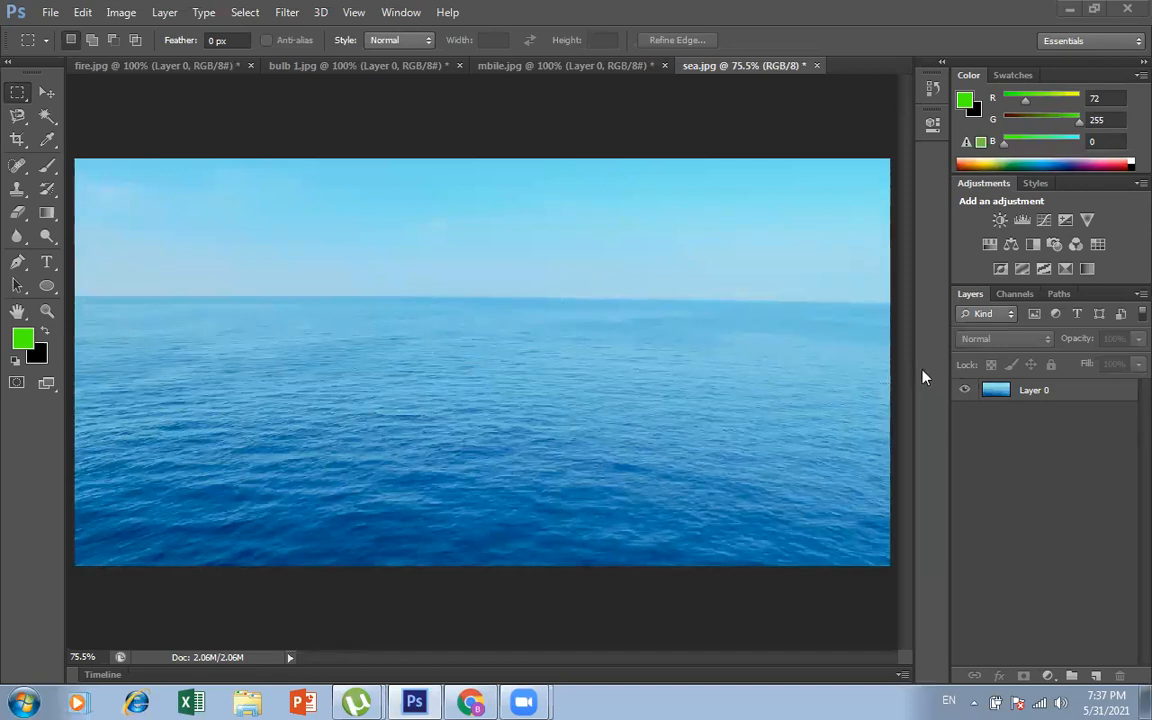
pyautogui.click(1087, 393)
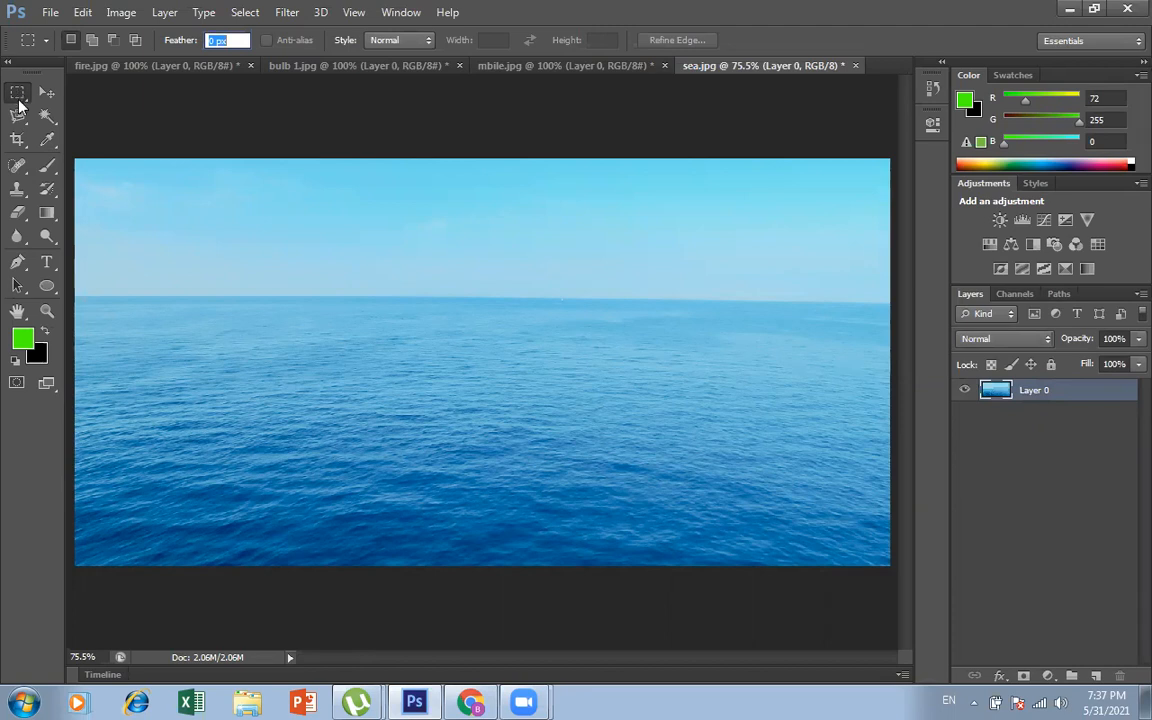
pyautogui.moveTo(73, 155); pyautogui.dragTo(893, 298)
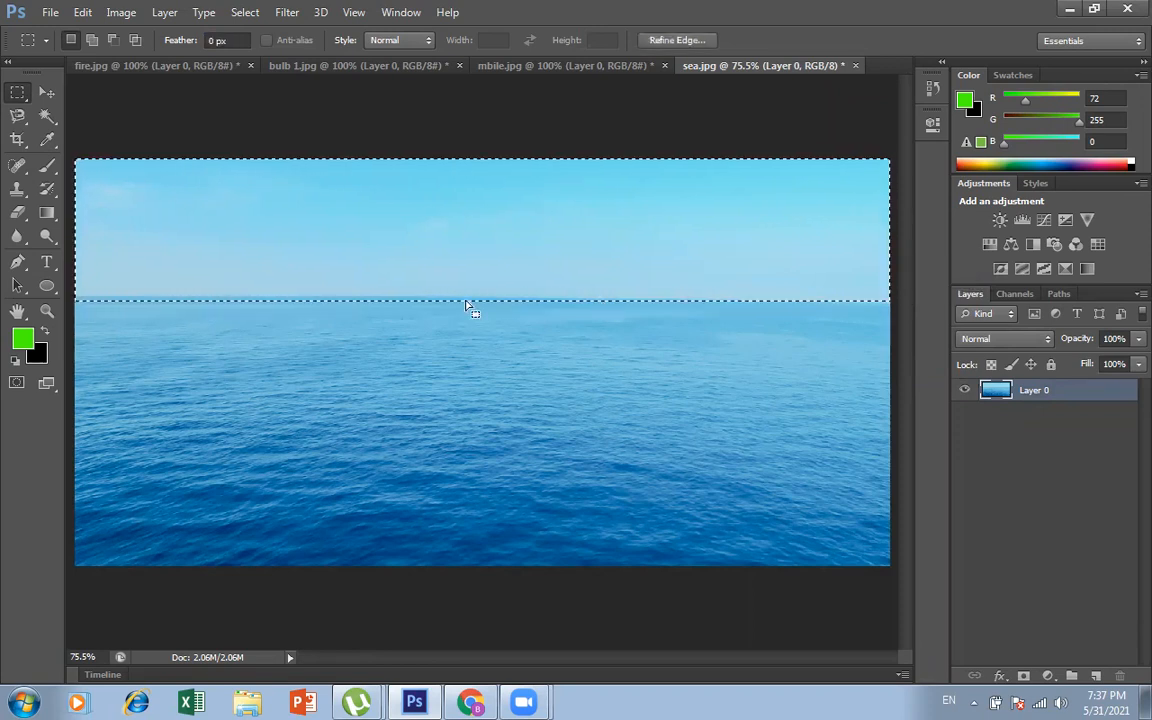
pyautogui.click(499, 328)
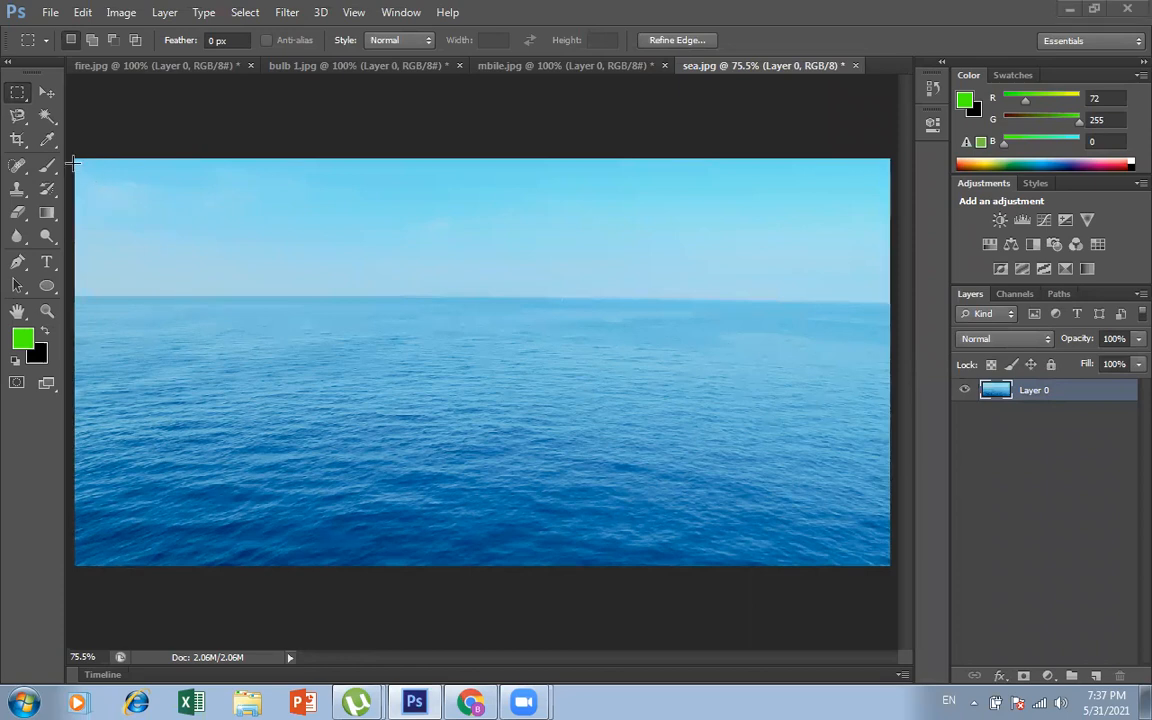
pyautogui.moveTo(75, 158); pyautogui.dragTo(890, 301)
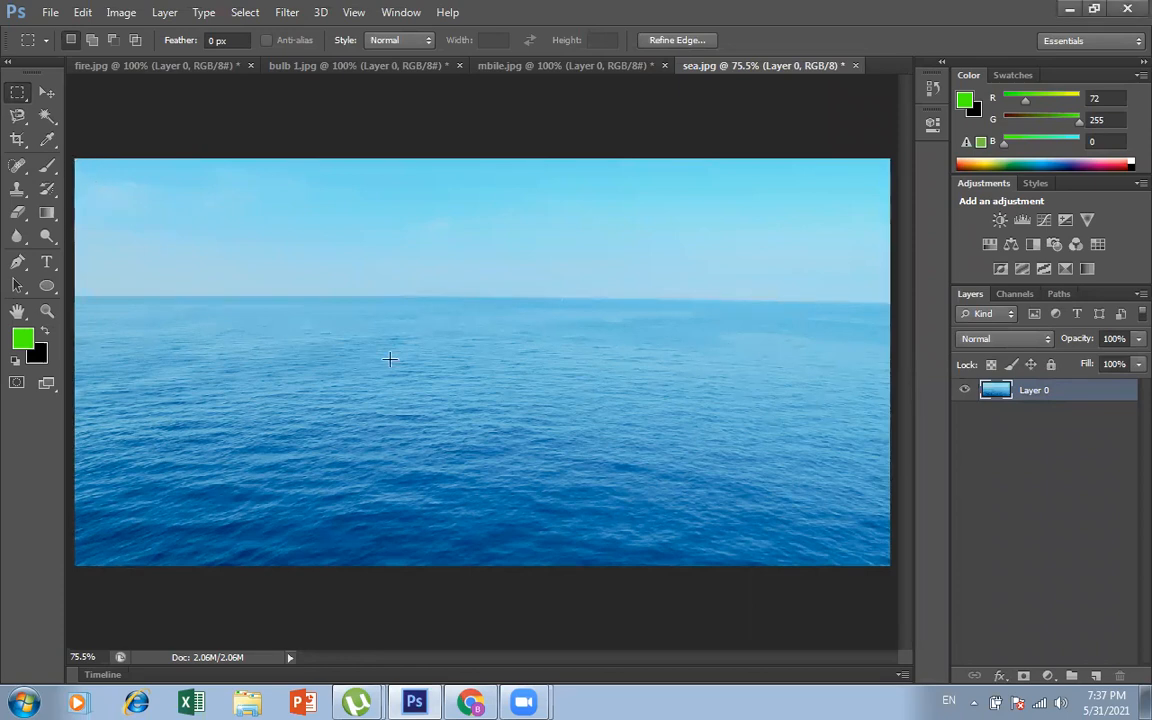
pyautogui.click(463, 374)
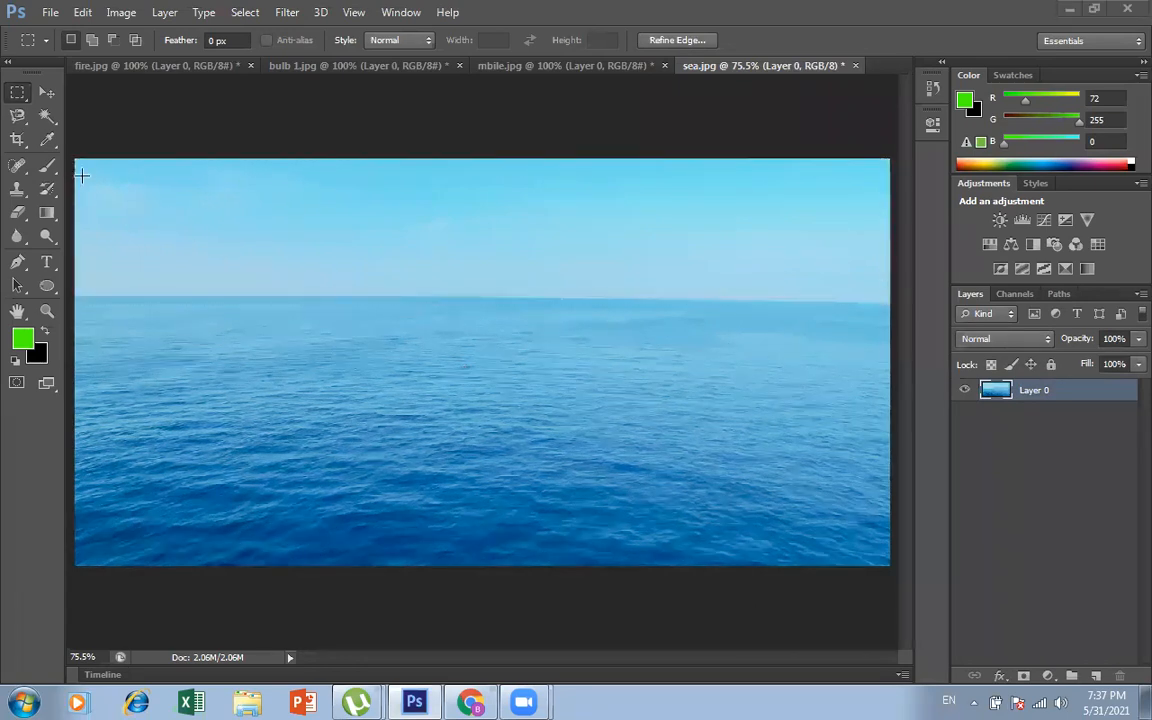
pyautogui.hotkey('ctrl', 'z')
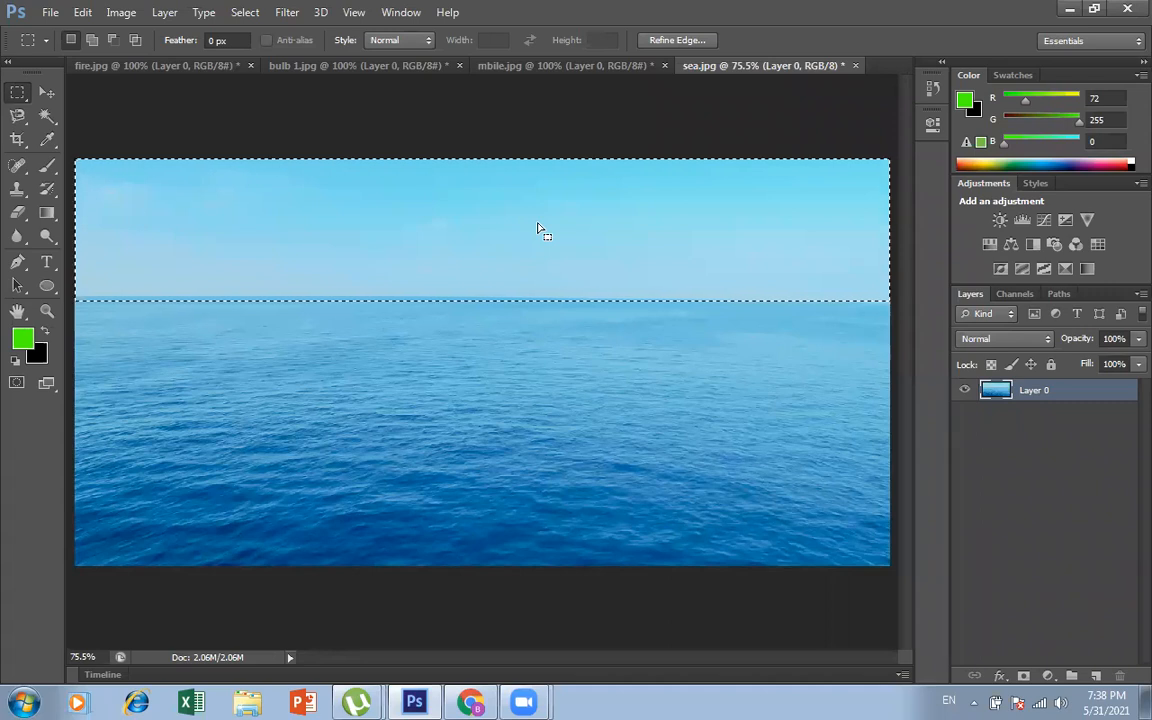
# Step: Try deleting the selected sky from the layer twice, undoing each deletion
pyautogui.press('Delete')
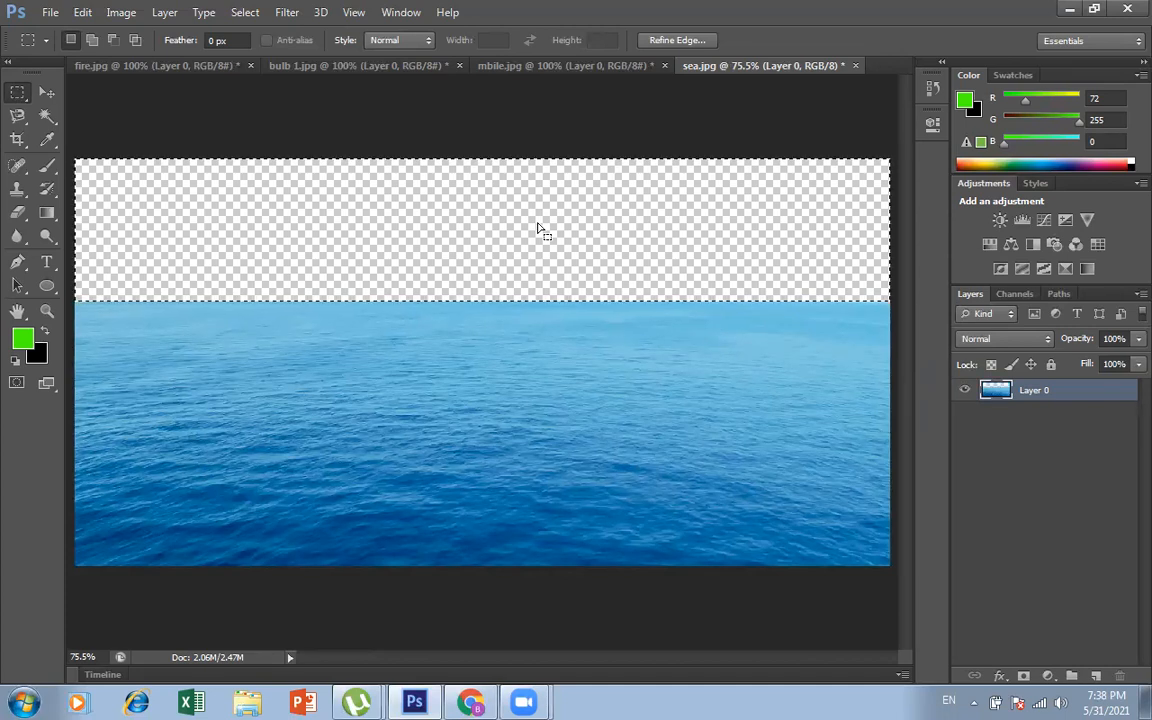
pyautogui.hotkey('ctrl', 'z')
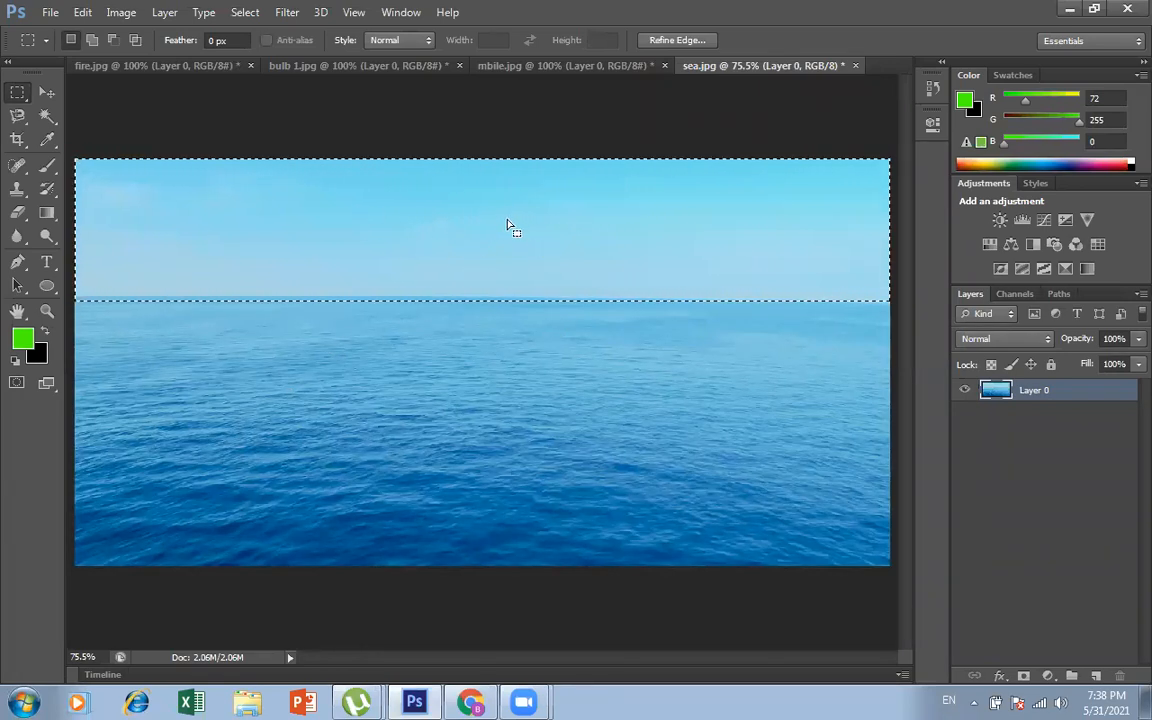
pyautogui.press('Delete')
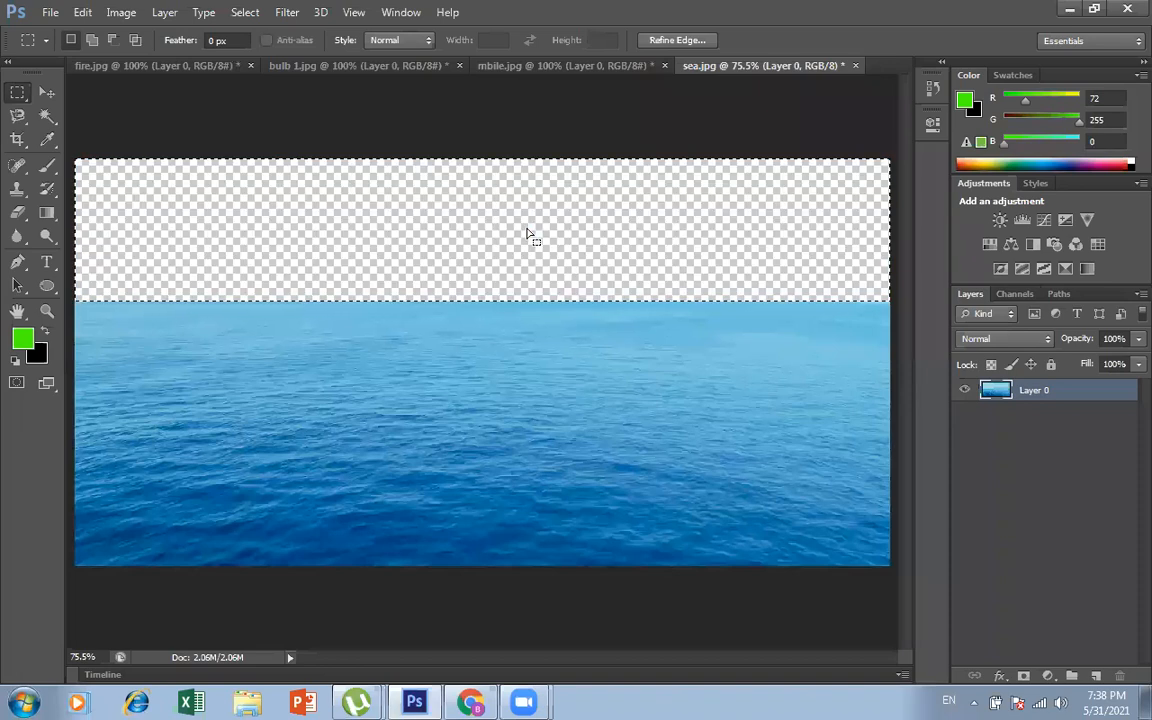
pyautogui.hotkey('ctrl', 'z')
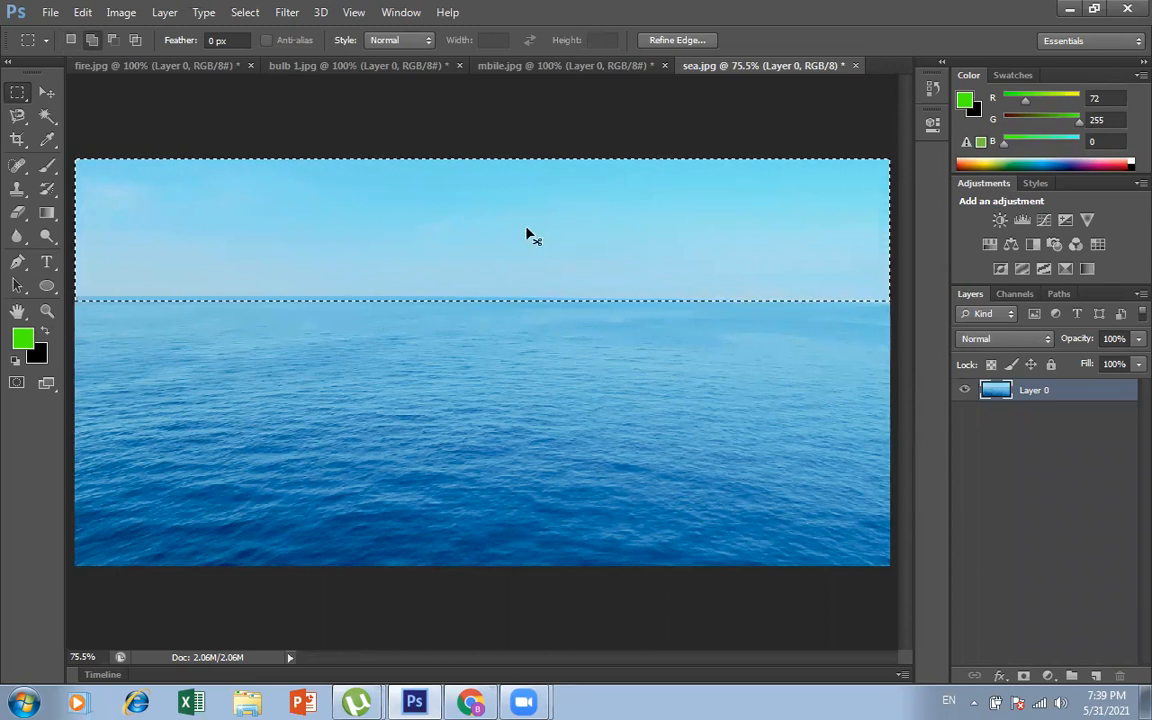
# Step: Invert the selection to try deleting the sea, undoing the deletion and clearing the selection
pyautogui.hotkey('ctrl', 'shift', 'i')
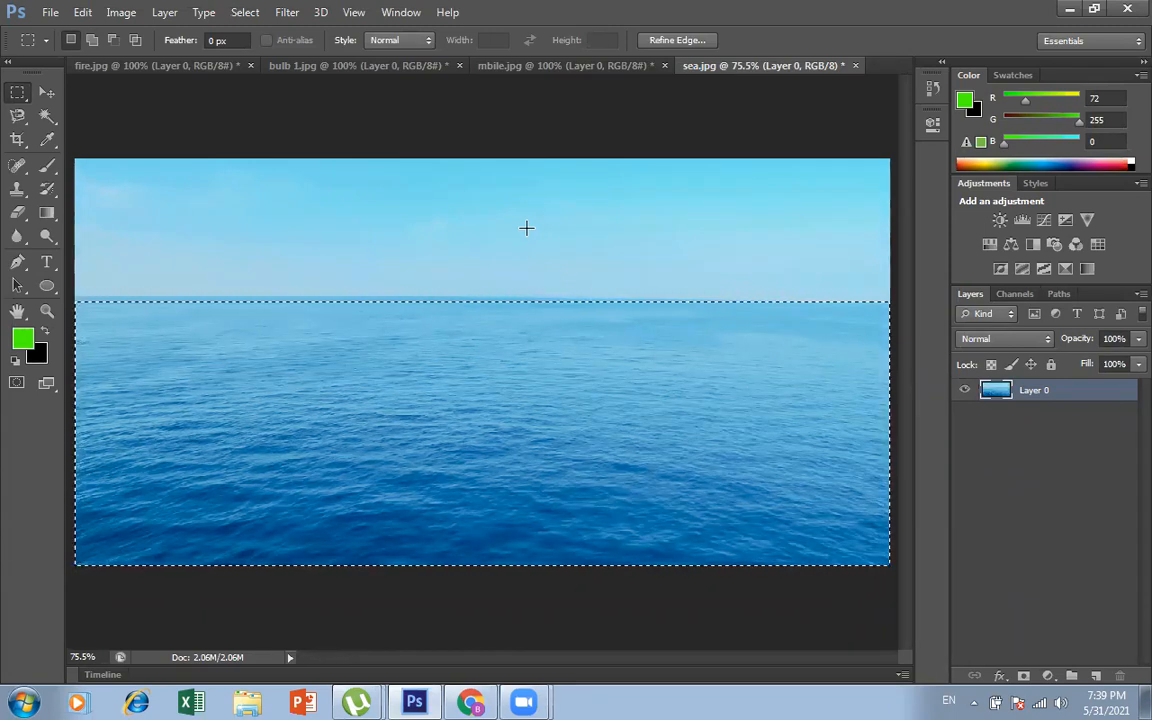
pyautogui.press('Delete')
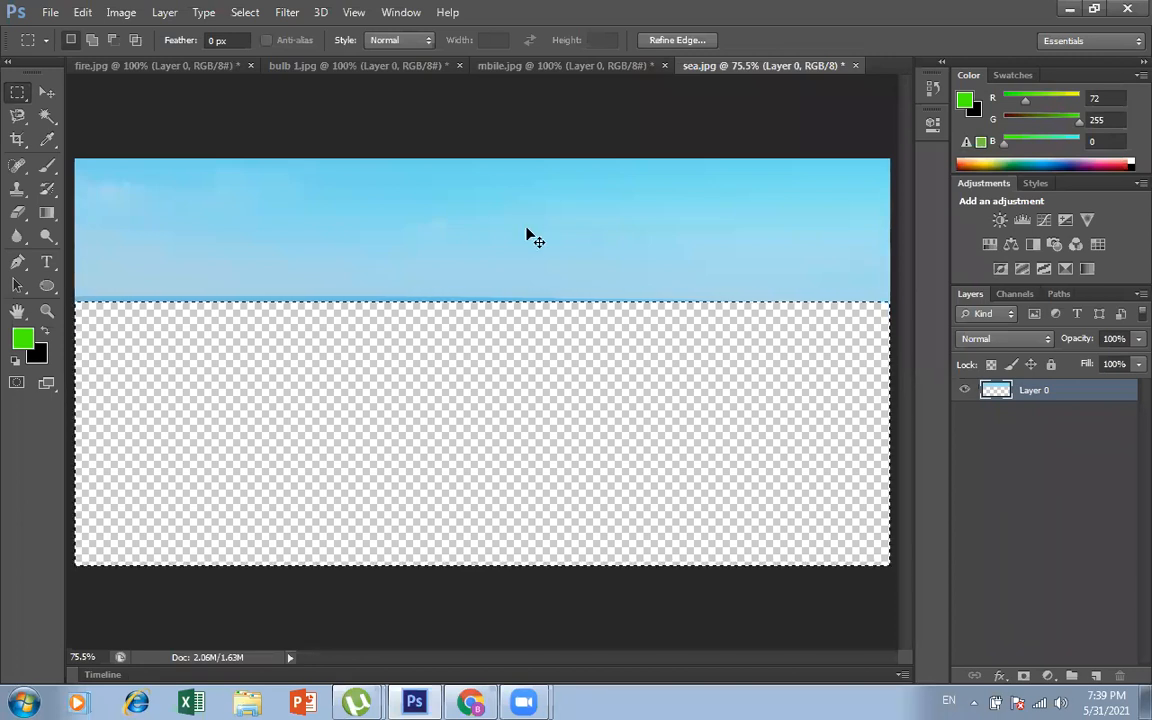
pyautogui.hotkey('ctrl', 'z')
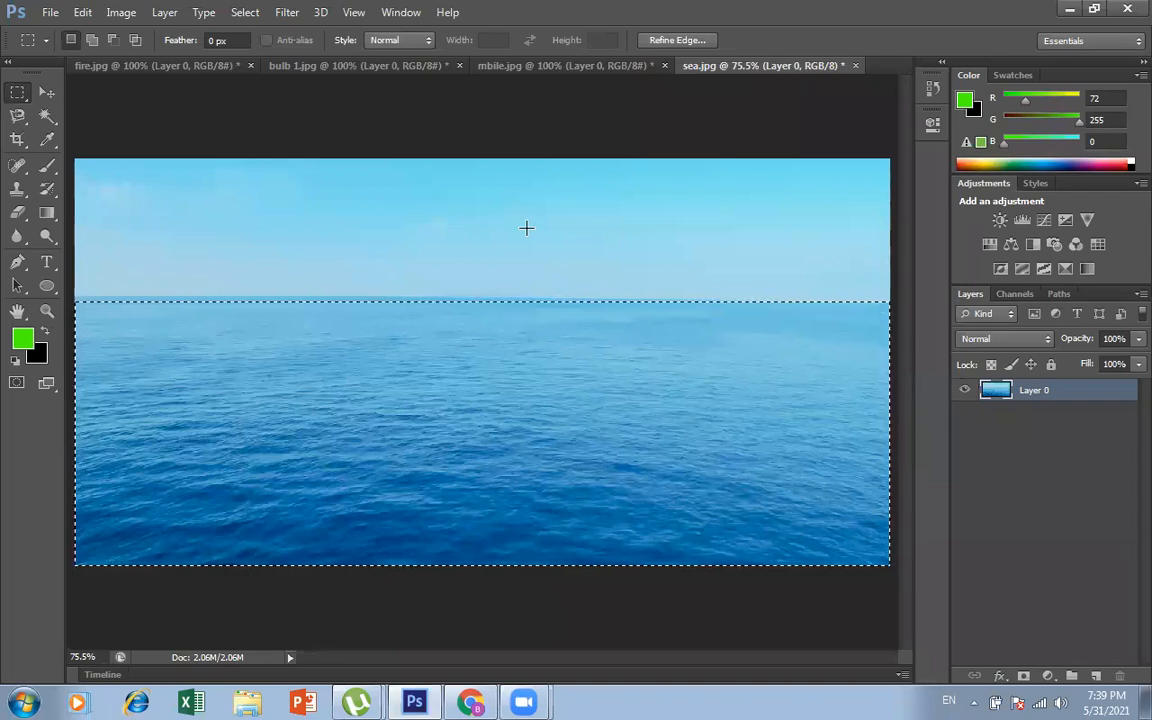
pyautogui.hotkey('ctrl', 'd')
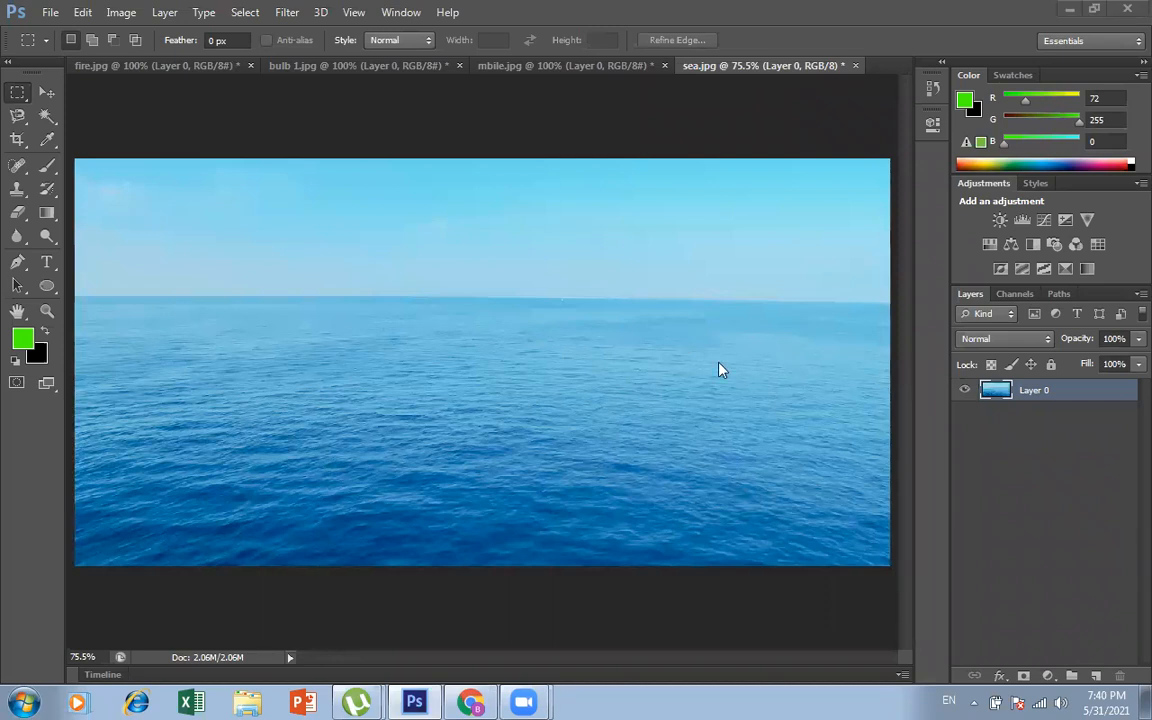
# Step: Close bulb 1.jpg without saving its changes
pyautogui.click(381, 73)
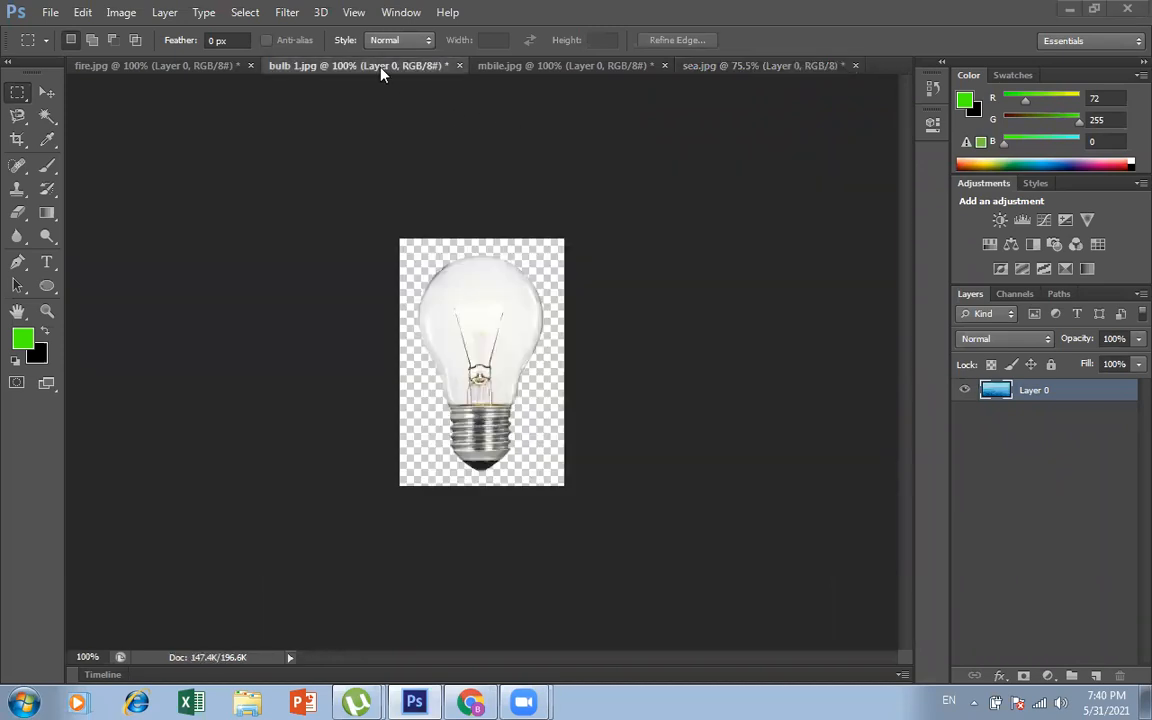
pyautogui.click(459, 66)
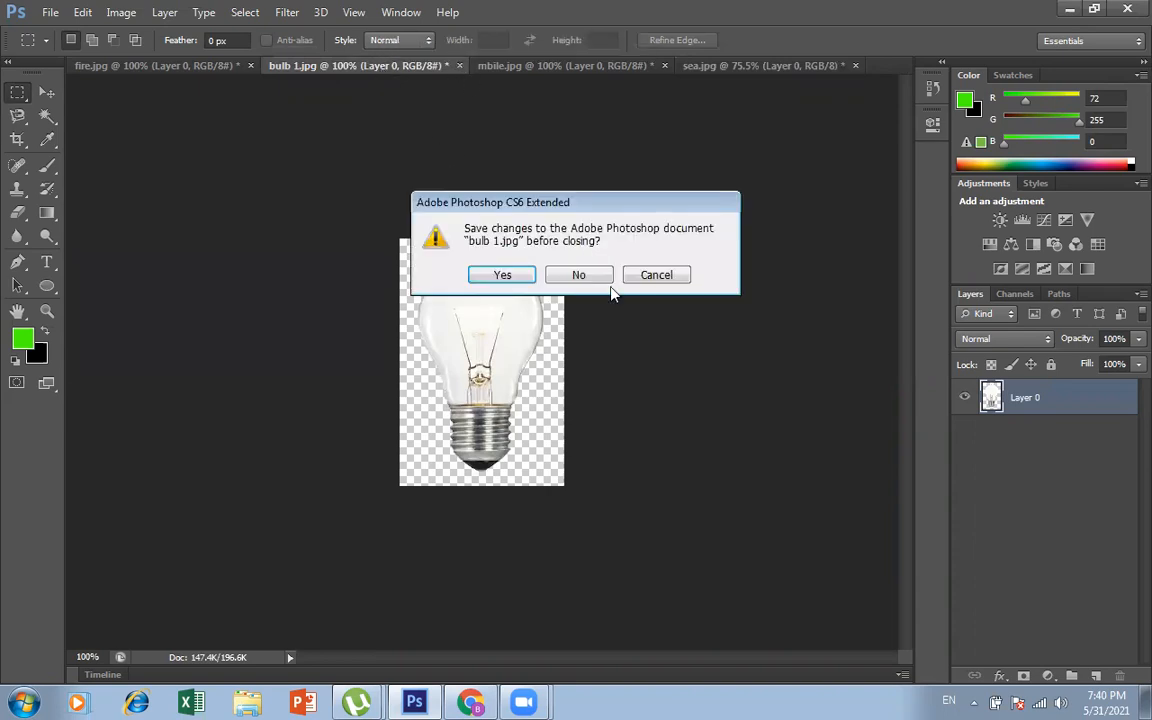
pyautogui.click(601, 282)
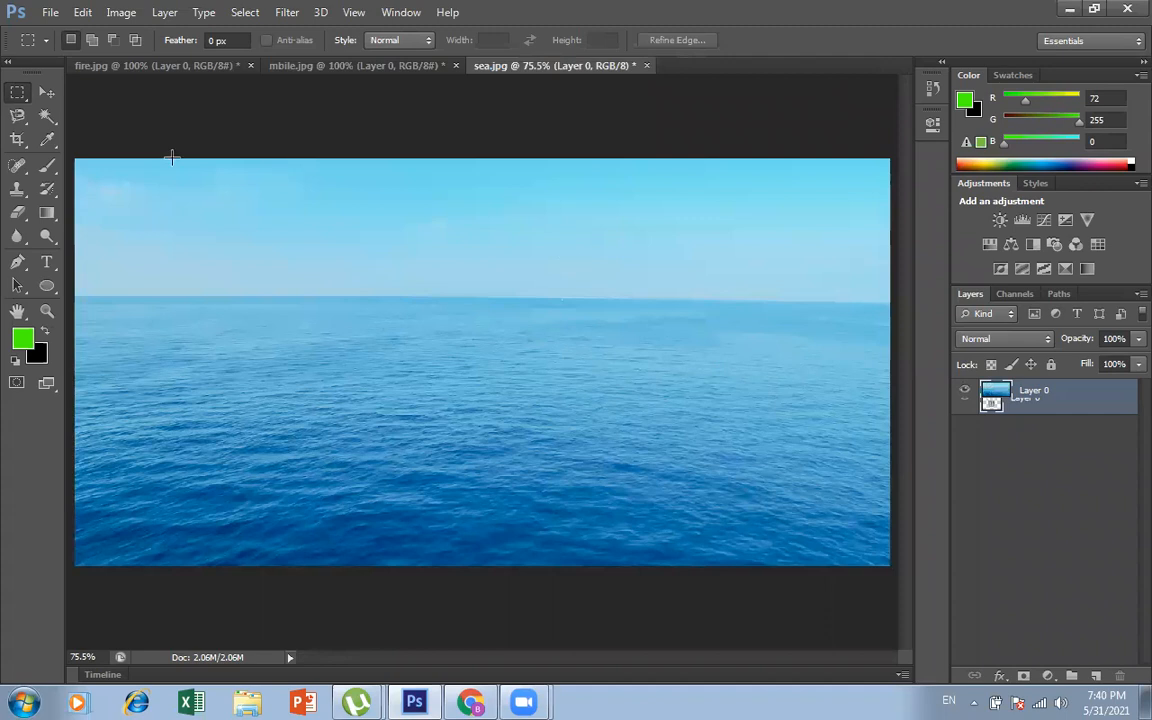
# Step: Open the original bulb 1.jpg image from the PHOTO CLASS folder
pyautogui.click(49, 12)
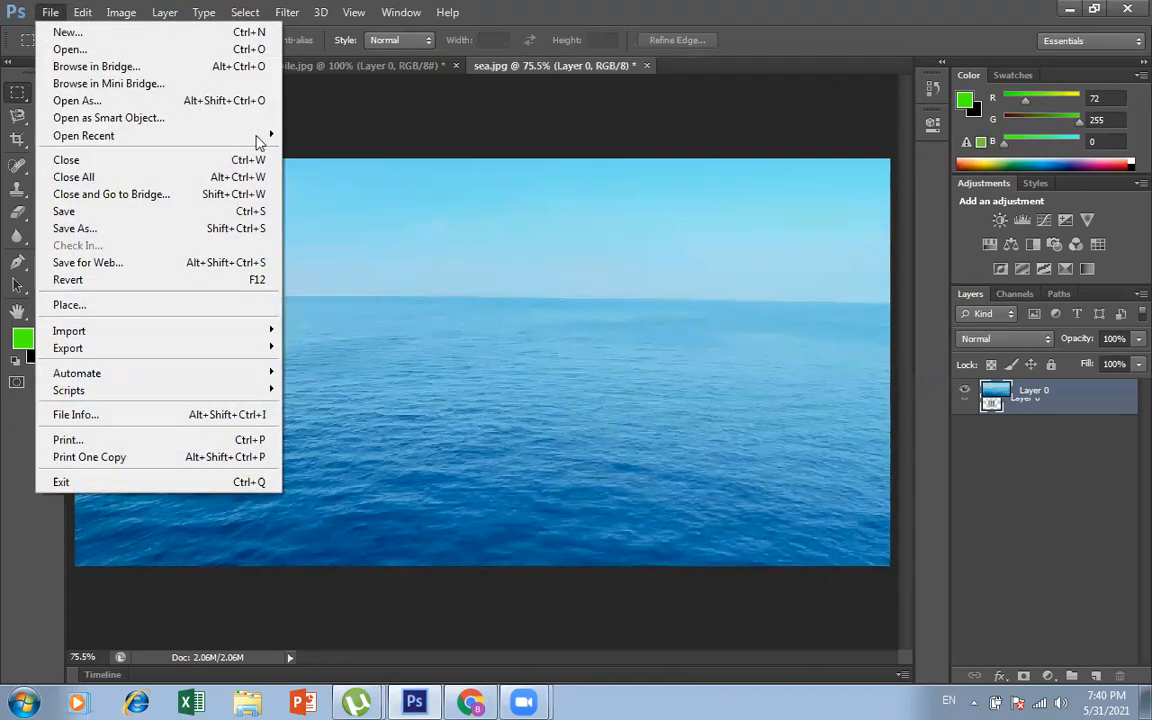
pyautogui.click(104, 44)
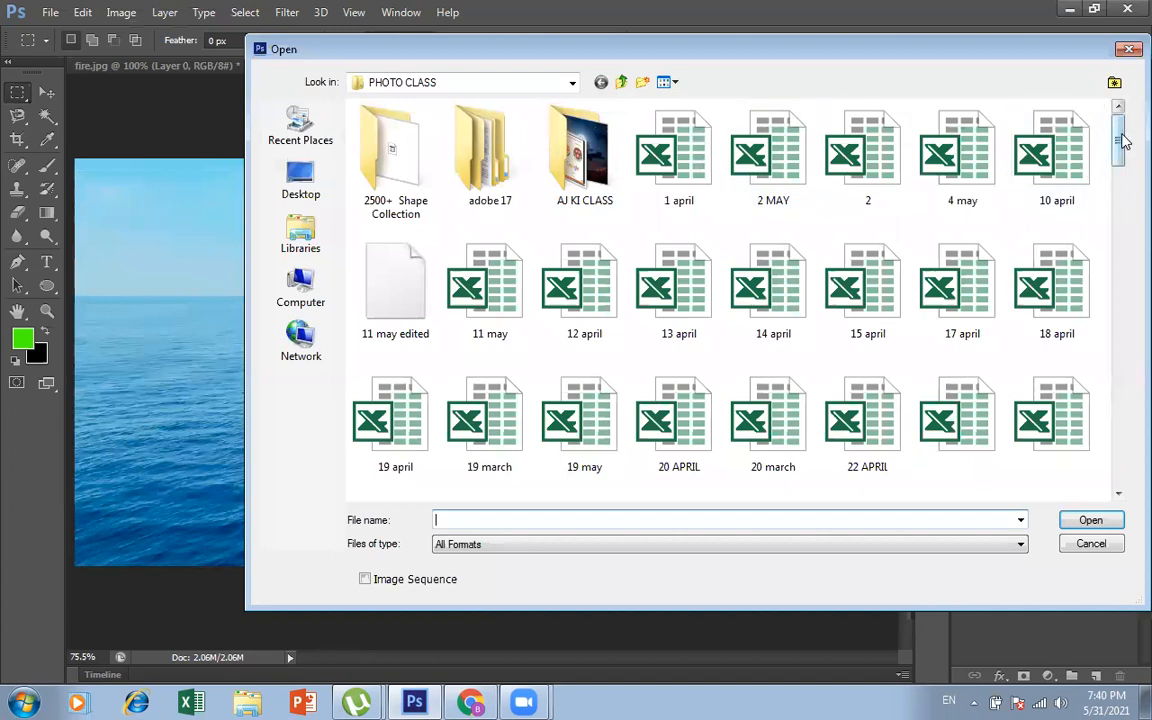
pyautogui.moveTo(866, 55); pyautogui.dragTo(526, 64)
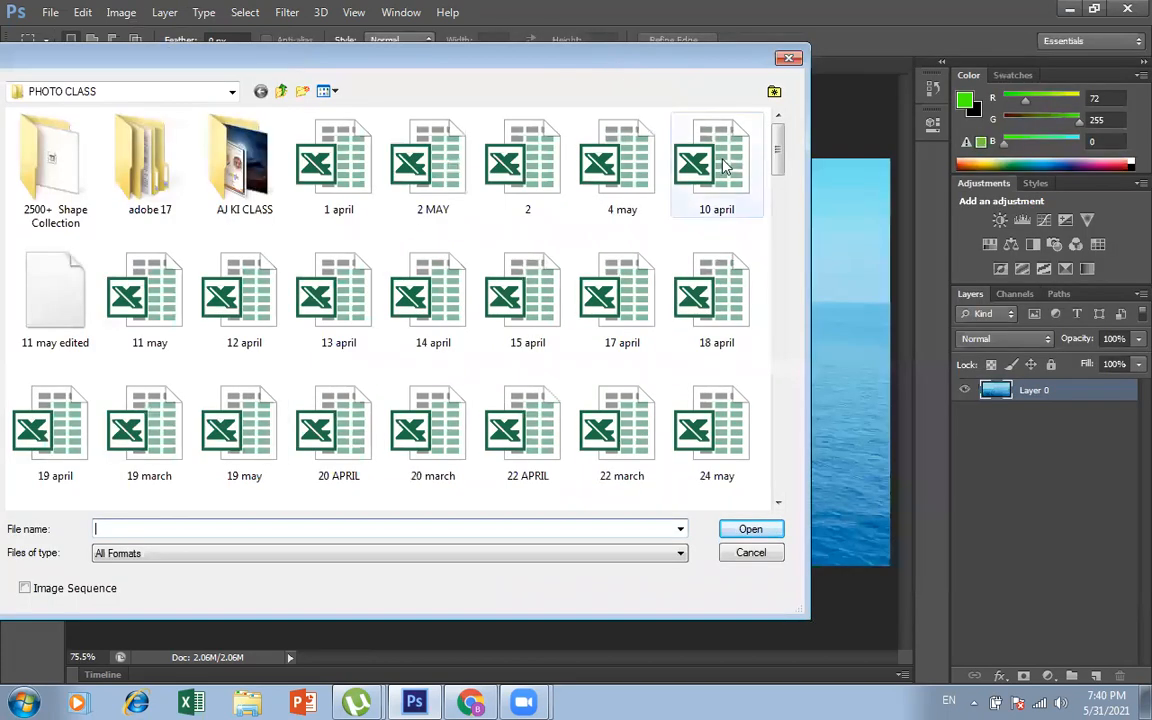
pyautogui.moveTo(786, 150); pyautogui.dragTo(786, 262)
pyautogui.doubleClick(702, 252)
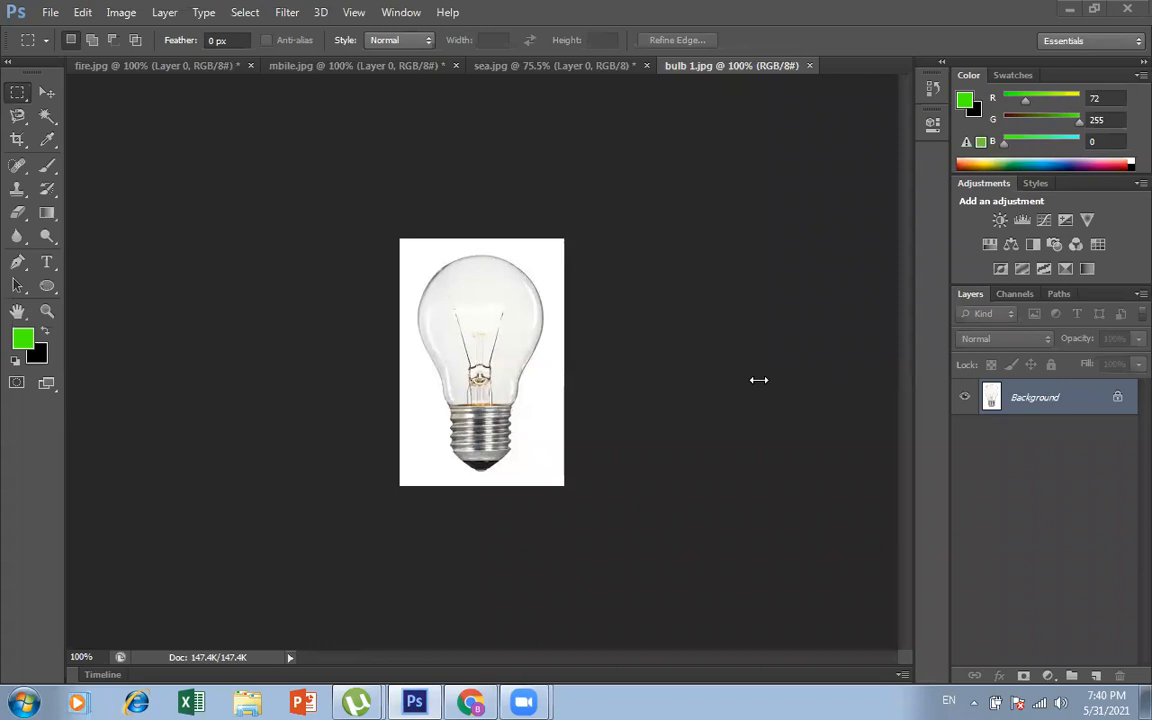
# Step: Convert the locked Background into a regular layer named Layer 0, with Normal mode and 100% opacity
pyautogui.click(1073, 410)
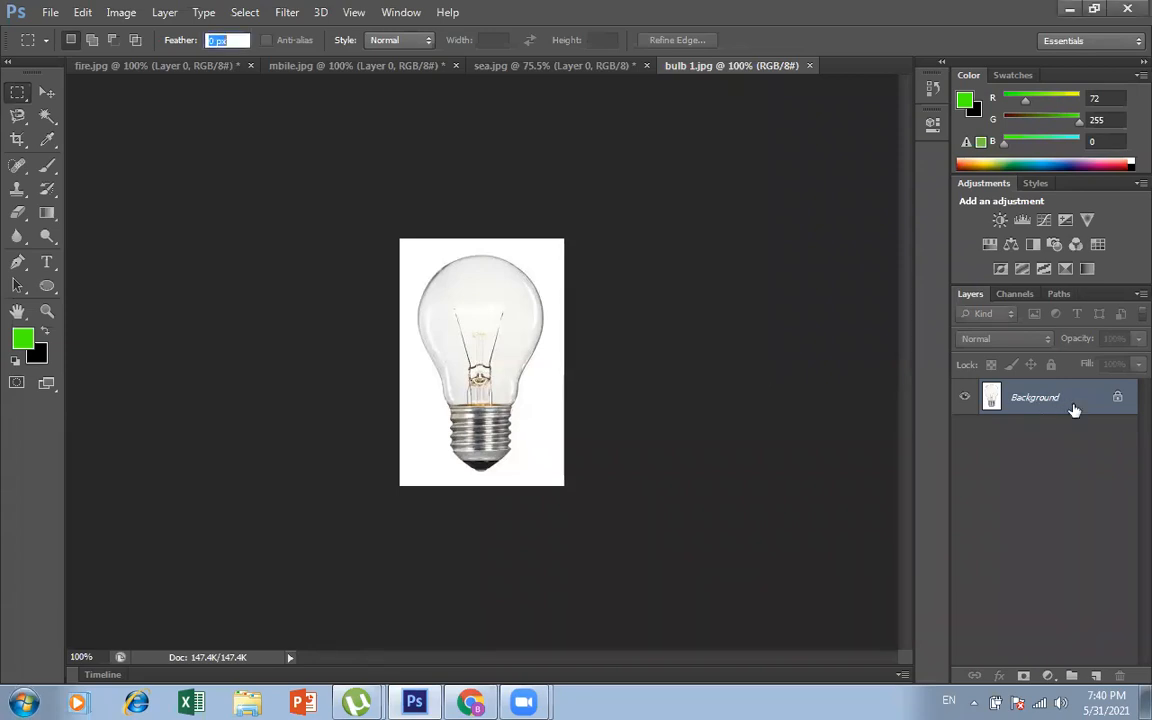
pyautogui.doubleClick(1073, 410)
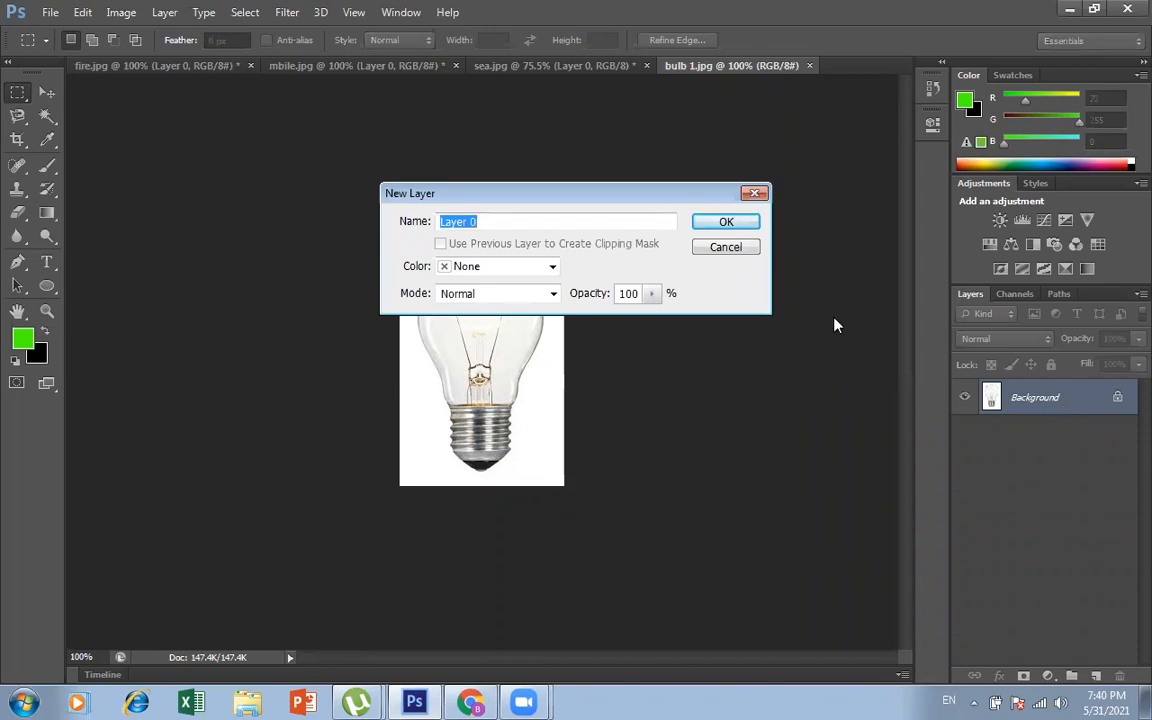
pyautogui.click(726, 222)
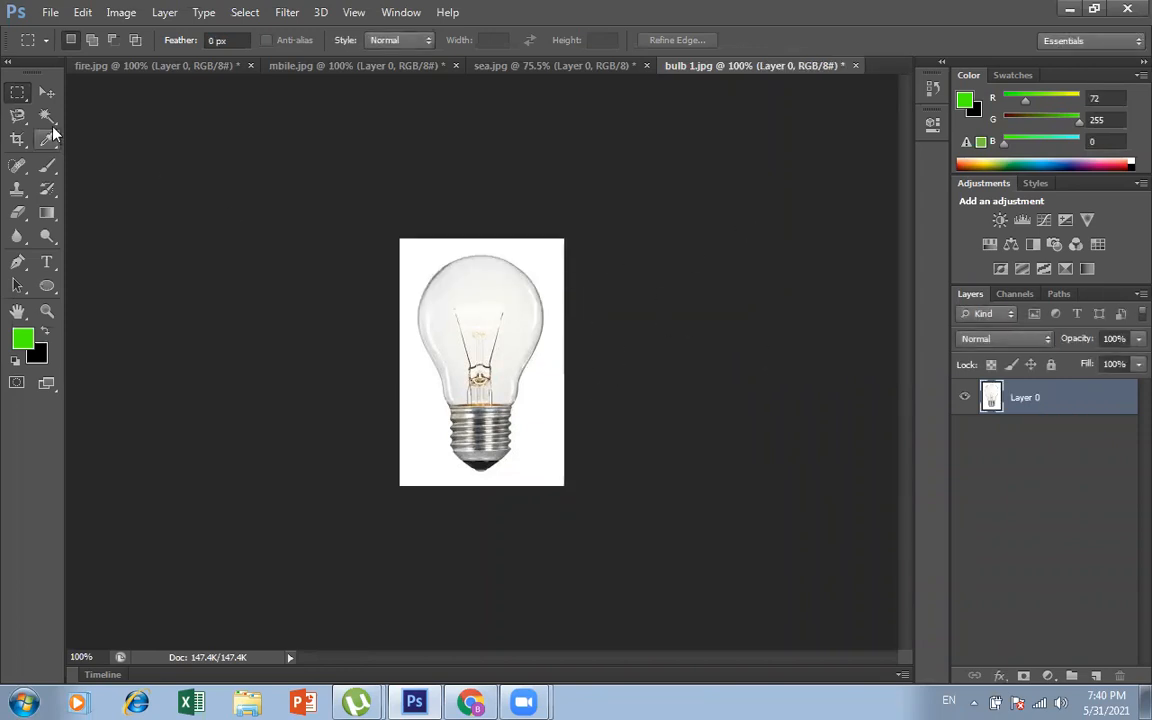
# Step: Remove the white background around the bulb with the Magic Wand at tolerance 32 and clear the selection
pyautogui.click(52, 120)
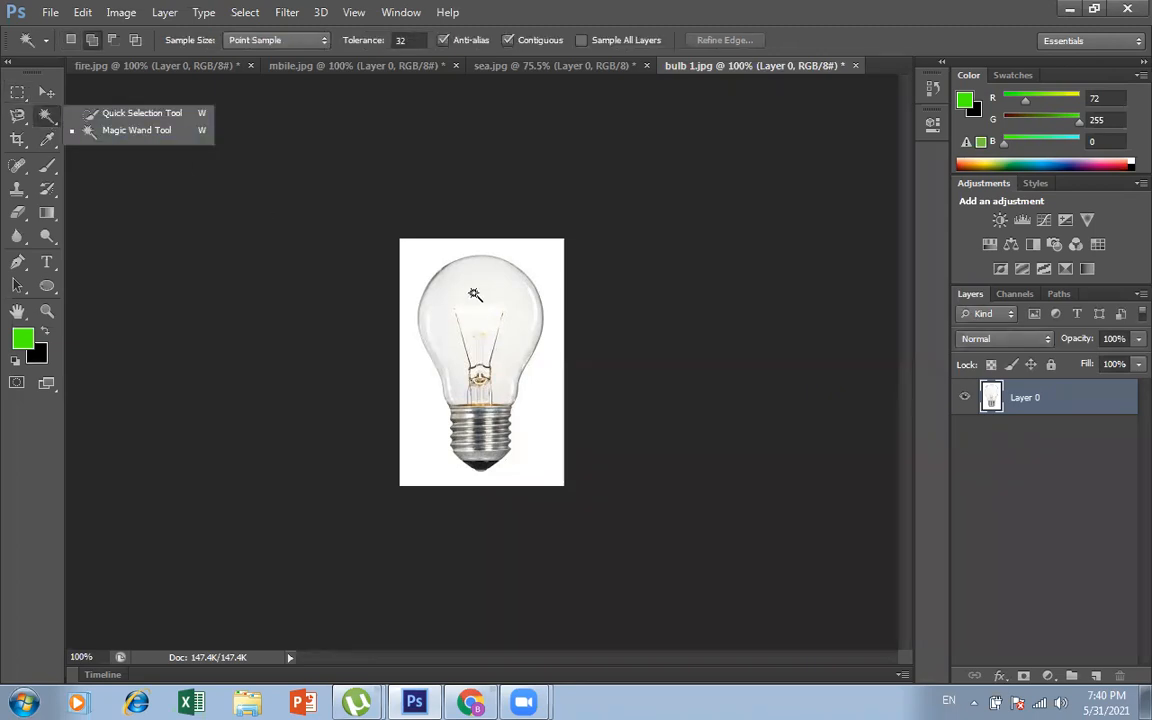
pyautogui.click(421, 268)
pyautogui.hotkey('ctrl', 'd')
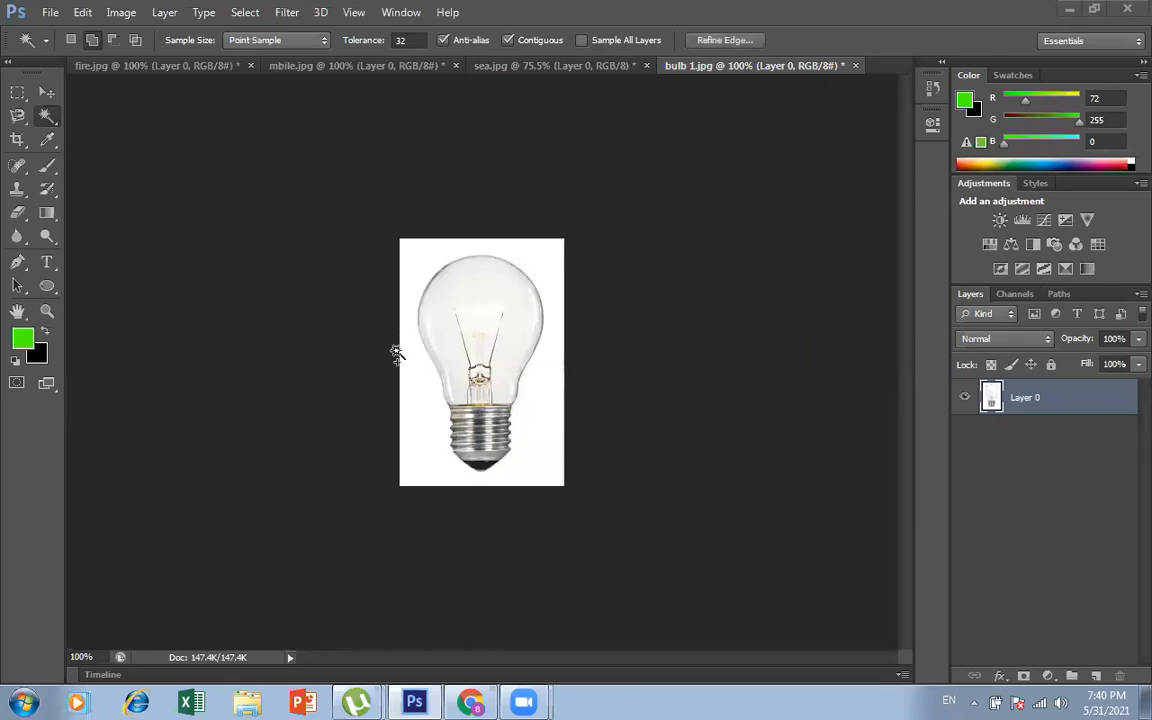
pyautogui.click(417, 385)
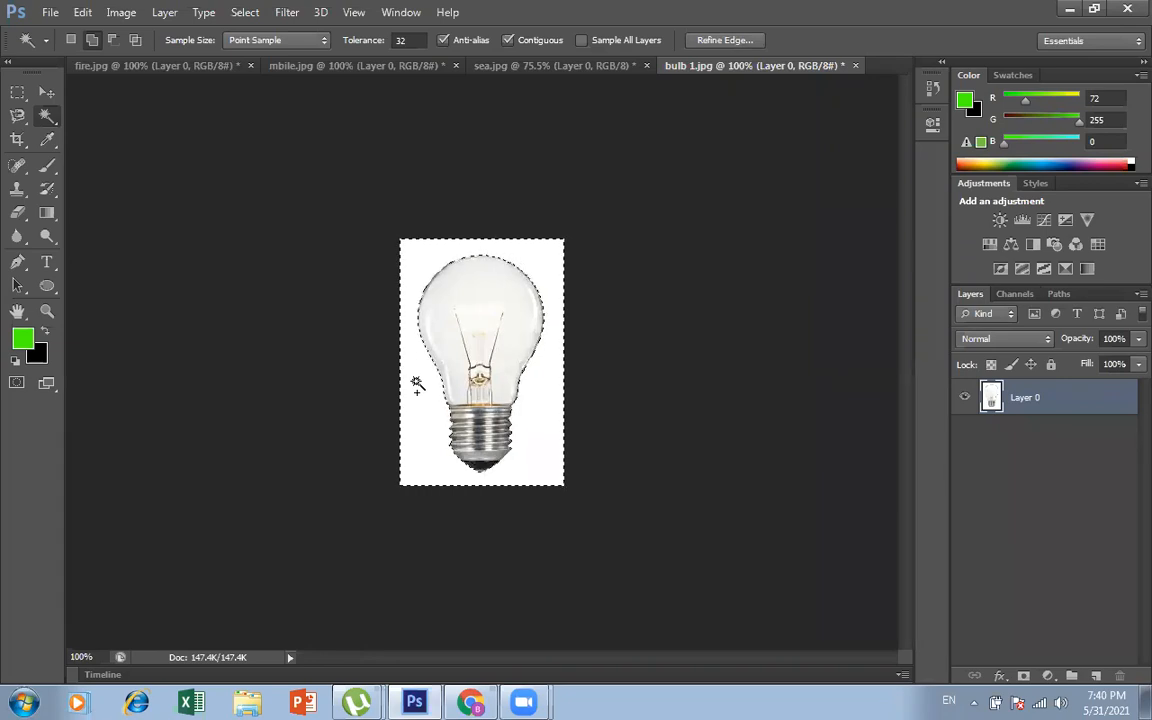
pyautogui.press('Delete')
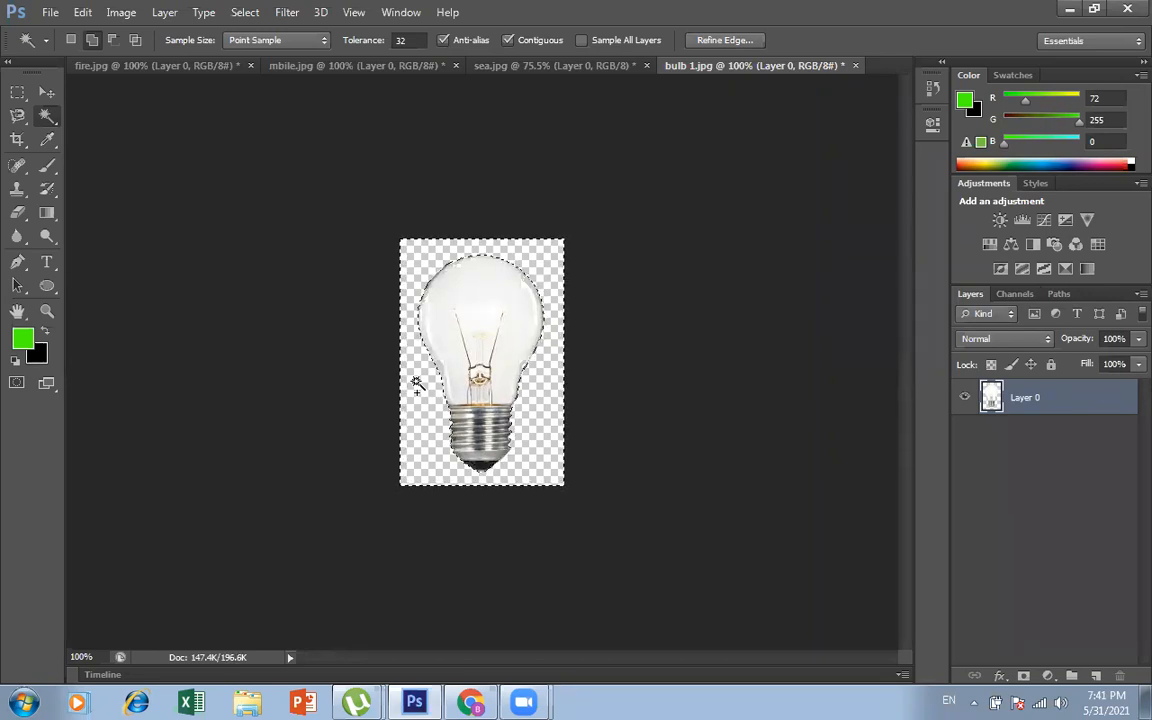
pyautogui.hotkey('ctrl', 'd')
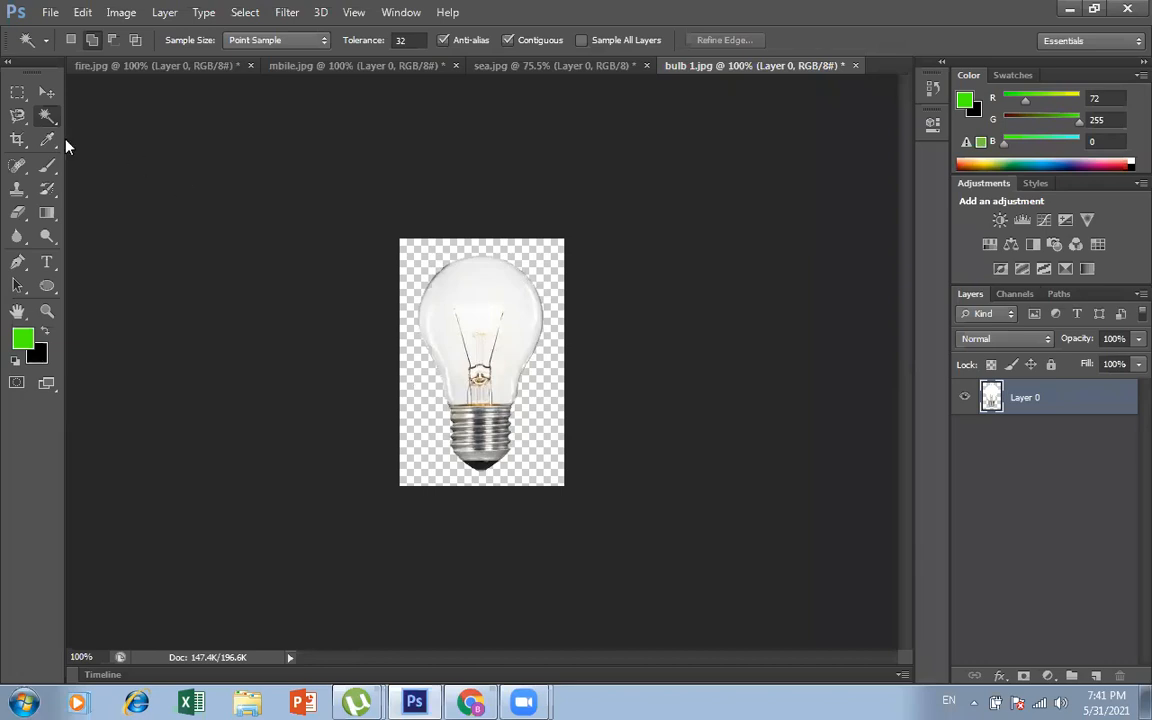
# Step: Reposition the cut-out bulb on its transparent canvas with the Move tool, leaving it slightly left of centre
pyautogui.click(47, 92)
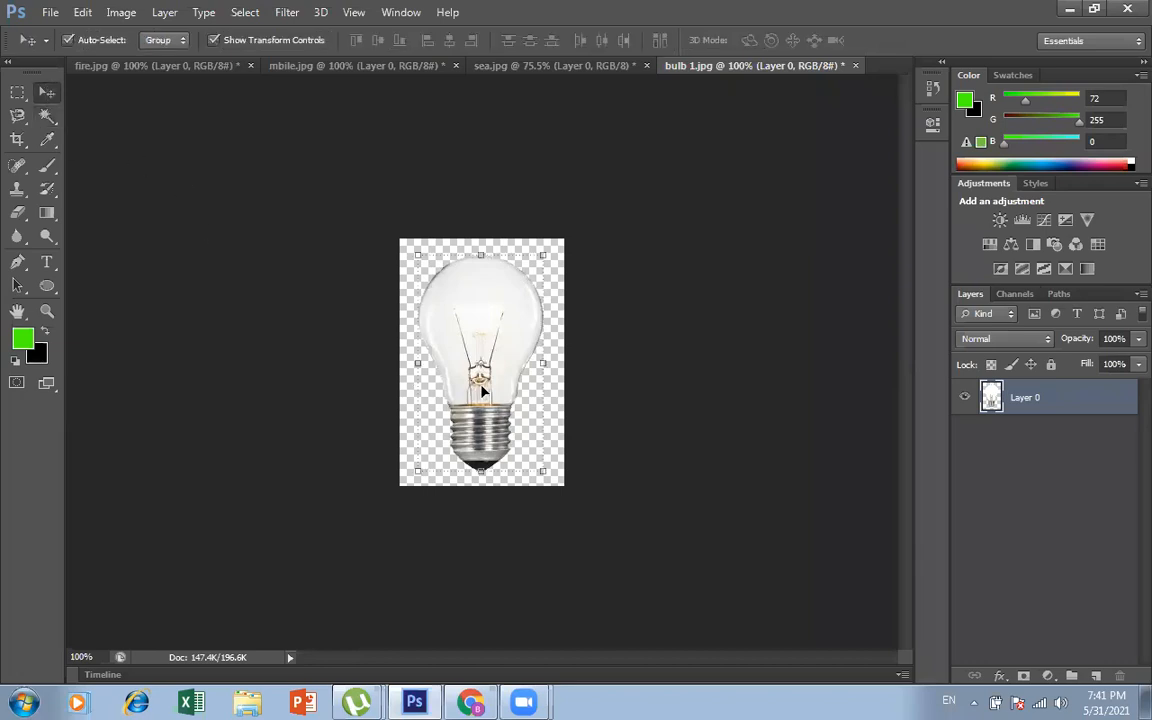
pyautogui.moveTo(488, 332)
pyautogui.mouseDown()
pyautogui.moveTo(600, 315)
pyautogui.moveTo(498, 318)
pyautogui.moveTo(506, 344)
pyautogui.moveTo(478, 329)
pyautogui.moveTo(522, 327)
pyautogui.moveTo(472, 318)
pyautogui.mouseUp()
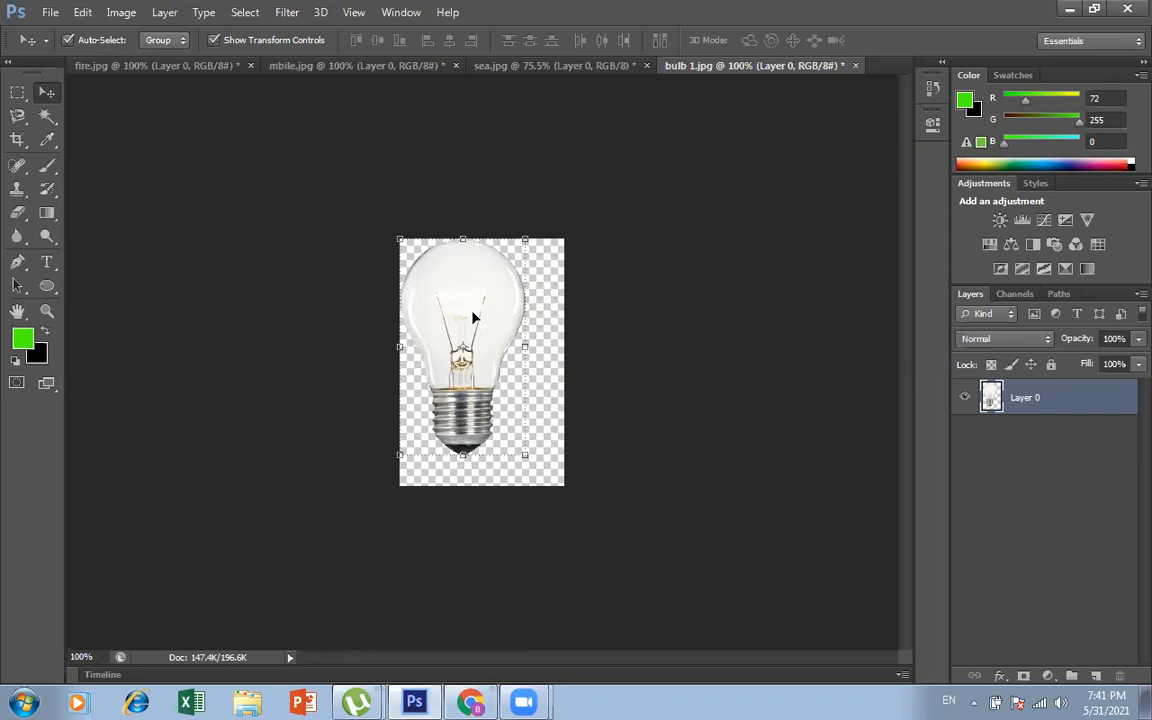
pyautogui.moveTo(470, 312)
pyautogui.mouseDown()
pyautogui.moveTo(522, 350)
pyautogui.moveTo(477, 333)
pyautogui.moveTo(480, 316)
pyautogui.mouseUp()
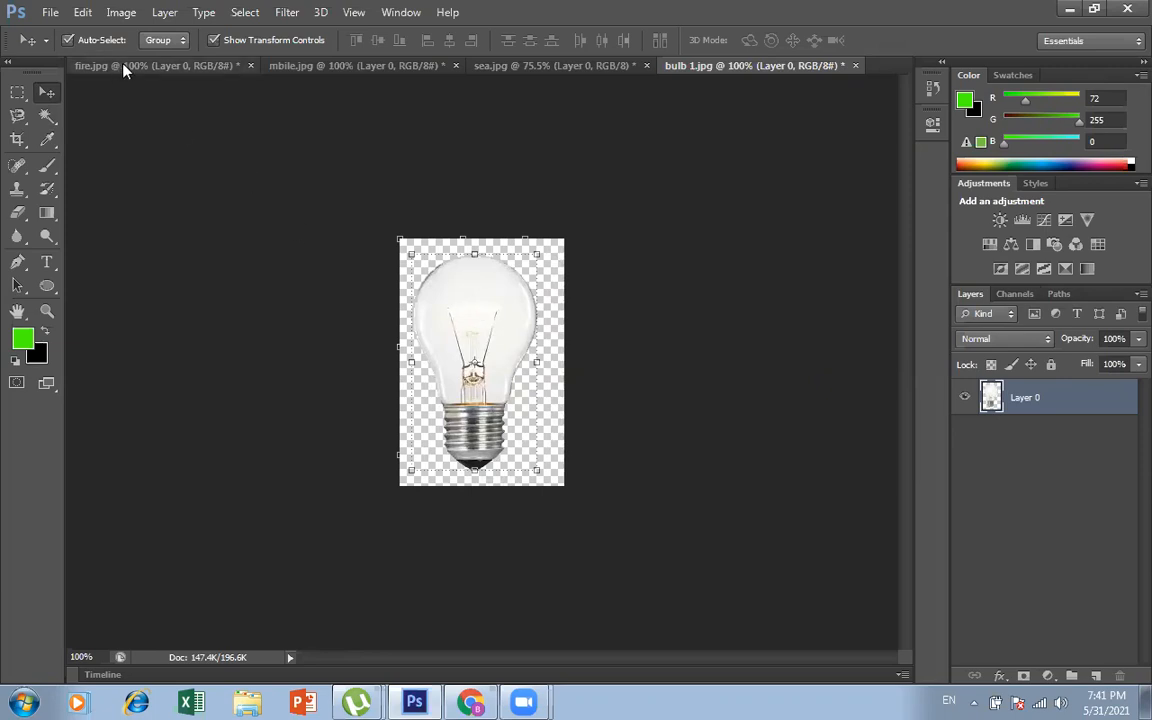
# Step: Copy the cut-out bulb from bulb 1.jpg into sea.jpg and place it over the water just left of the centre
pyautogui.click(566, 76)
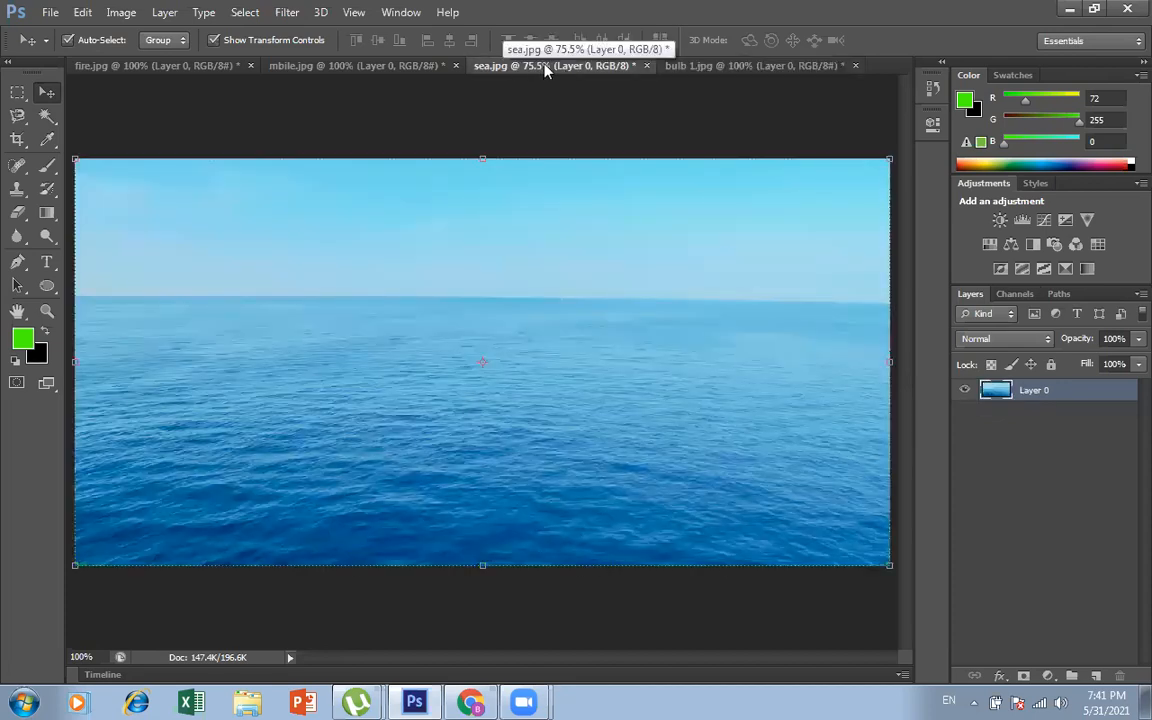
pyautogui.click(755, 68)
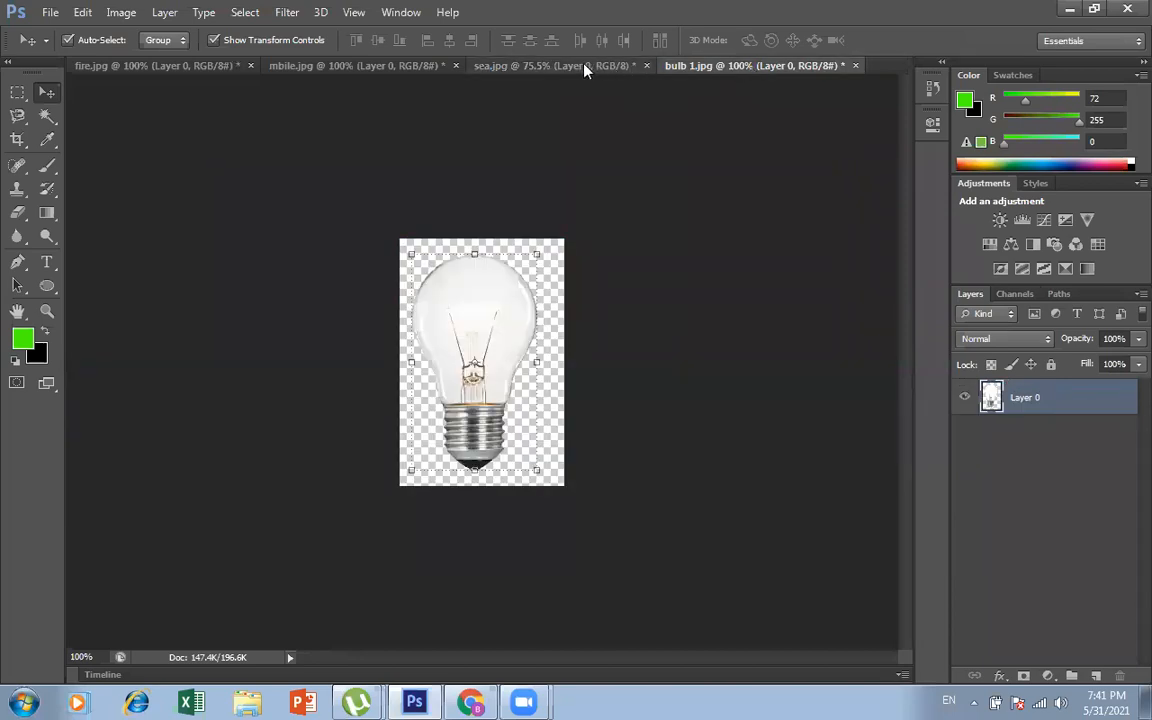
pyautogui.click(585, 67)
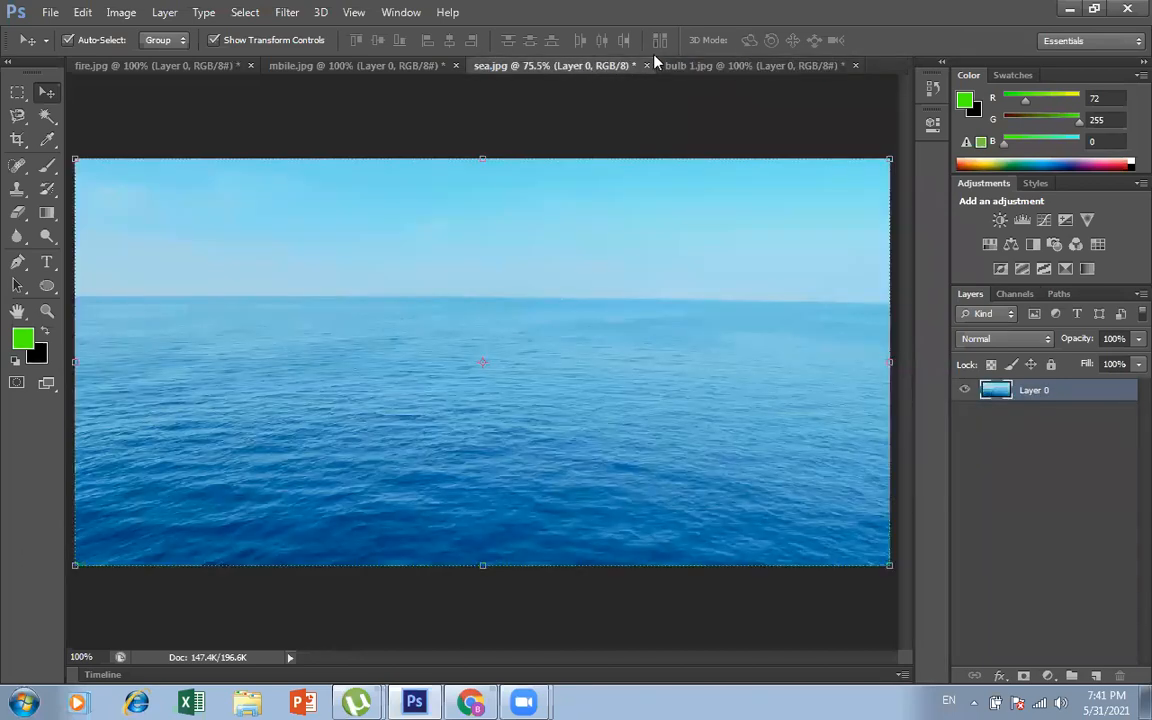
pyautogui.click(700, 66)
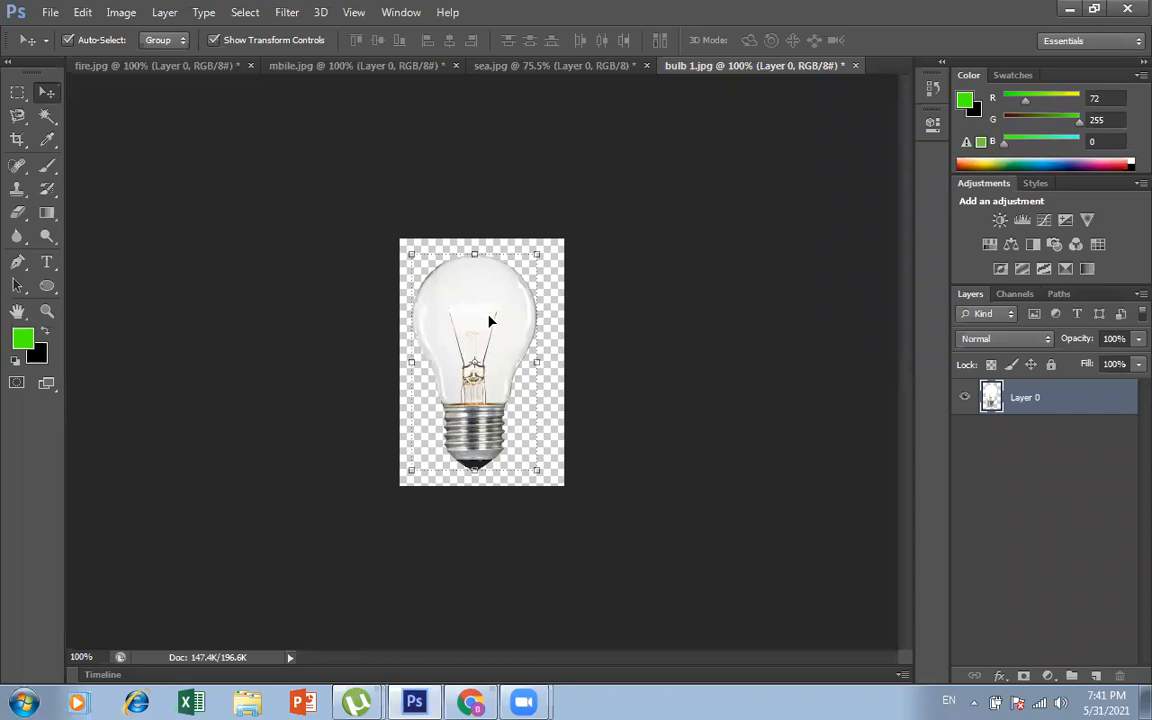
pyautogui.moveTo(490, 320); pyautogui.dragTo(491, 198)
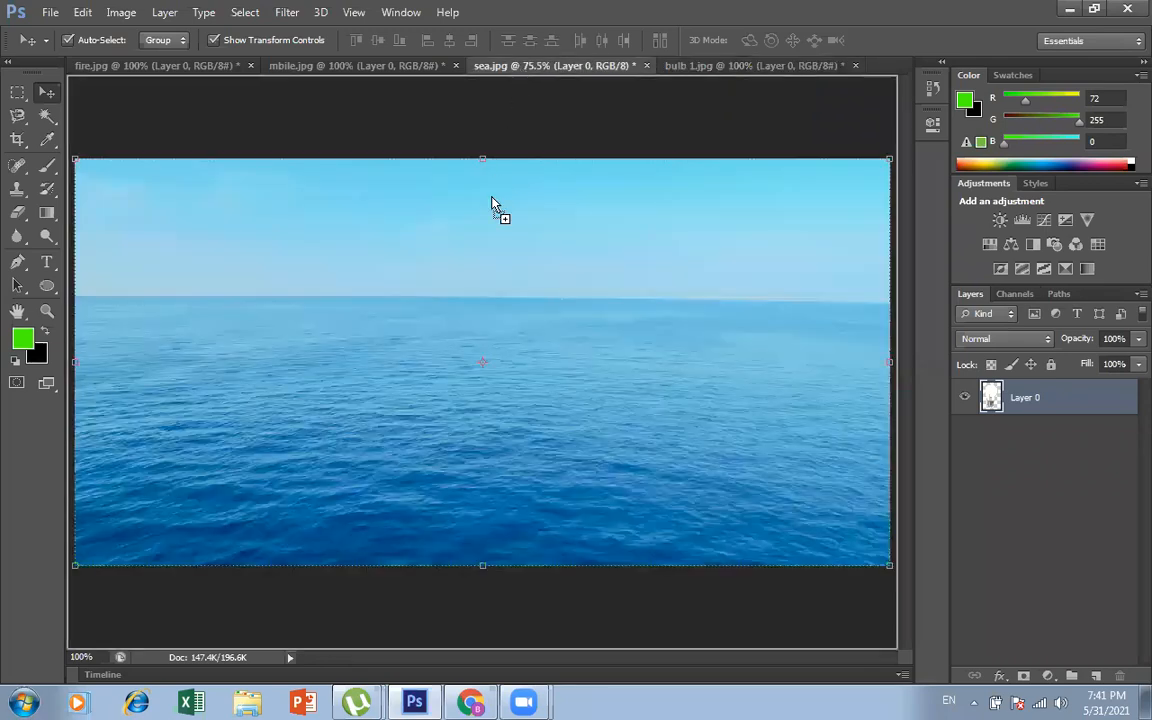
pyautogui.moveTo(433, 360); pyautogui.dragTo(479, 343)
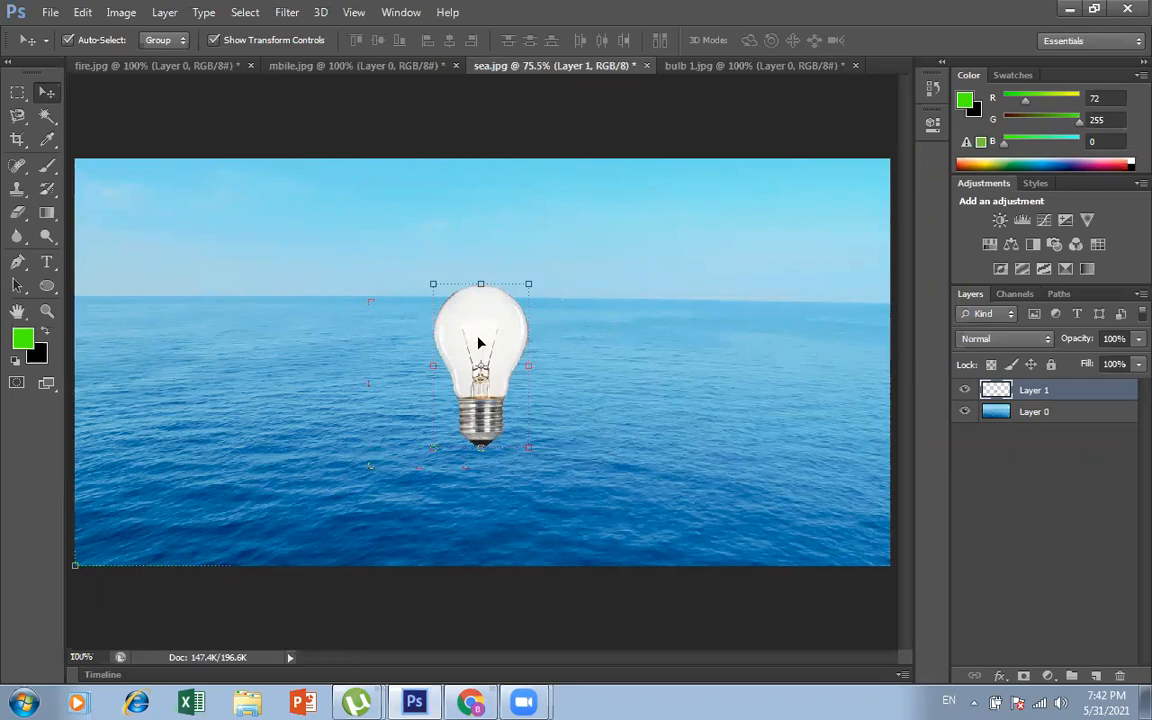
pyautogui.moveTo(479, 343); pyautogui.dragTo(445, 352)
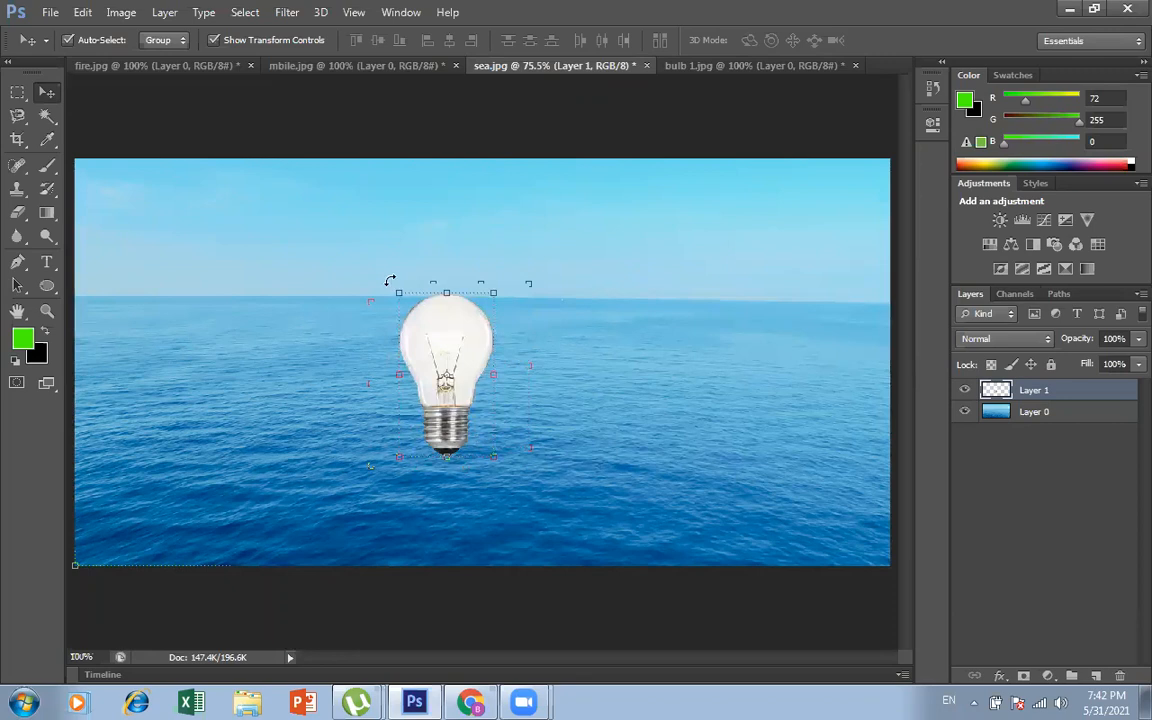
# Step: Rotate the bulb about 90° counter-clockwise so its base points right, enlarge it over the water and apply the transformation
pyautogui.moveTo(390, 280); pyautogui.dragTo(314, 443)
pyautogui.moveTo(531, 333); pyautogui.dragTo(590, 305)
pyautogui.moveTo(447, 352); pyautogui.dragTo(432, 395)
pyautogui.moveTo(576, 351); pyautogui.dragTo(621, 319)
pyautogui.press('Return')
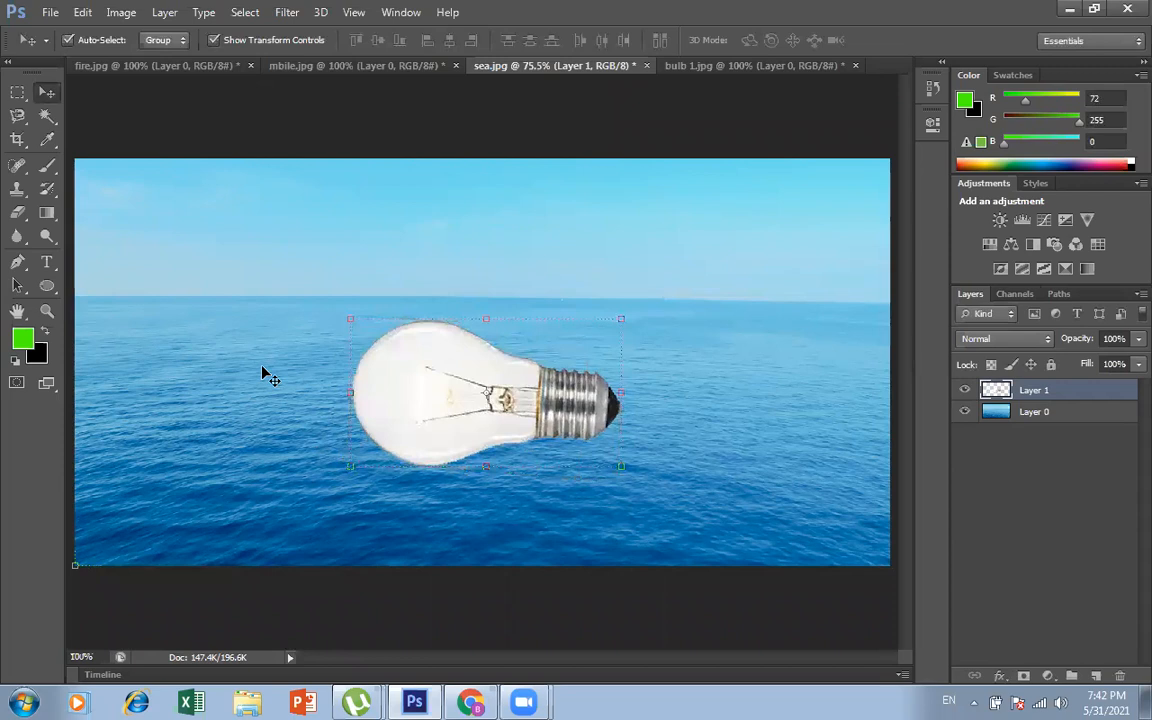
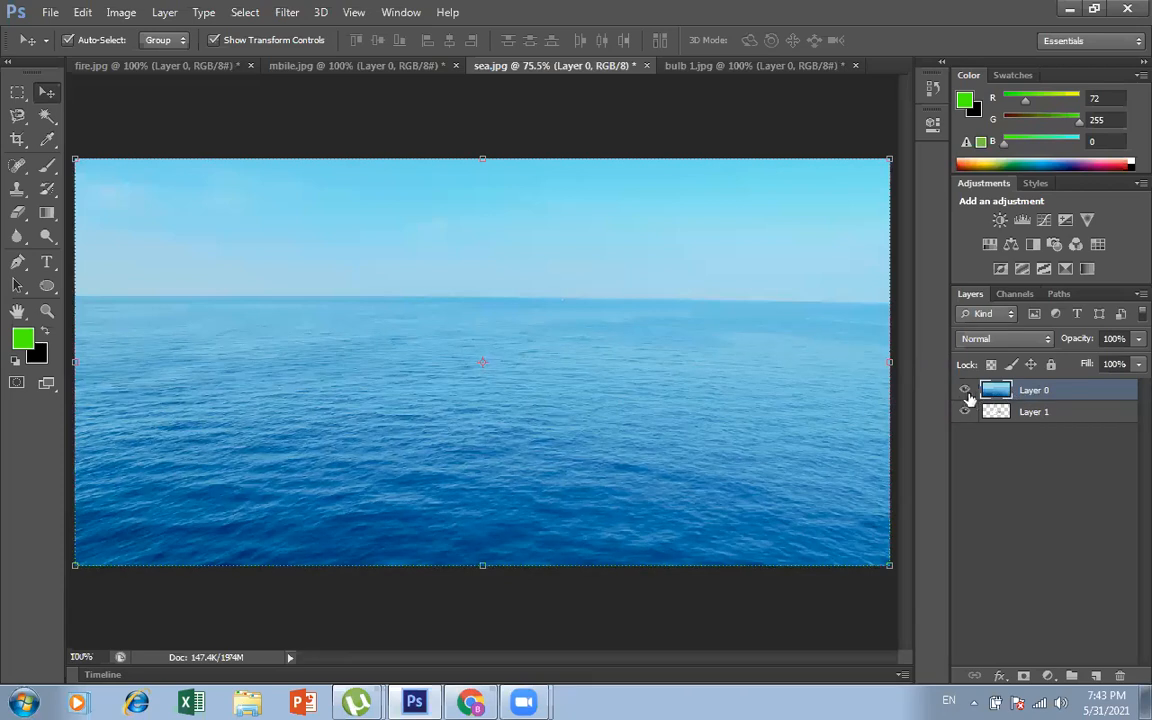
# Step: Hide Layer 0, move the bulb on Layer 1 up and right toward the canvas centre, and show Layer 0 again
pyautogui.click(965, 390)
pyautogui.moveTo(433, 377); pyautogui.dragTo(465, 335)
pyautogui.click(964, 390)
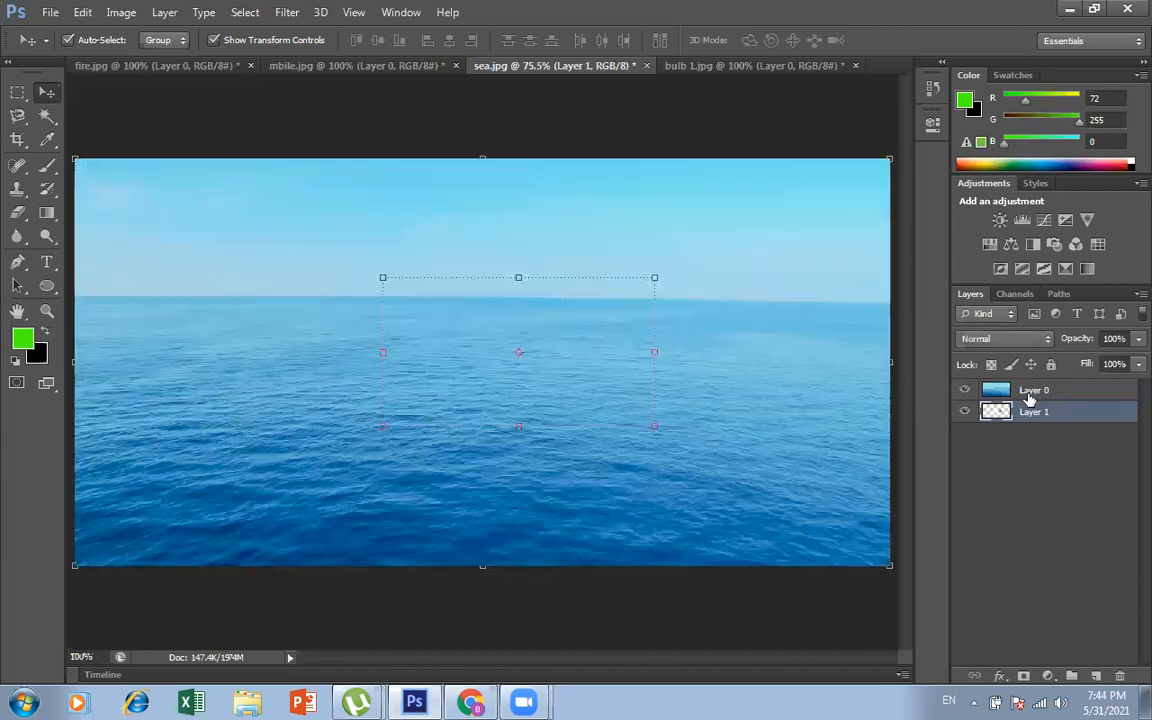
pyautogui.click(1032, 484)
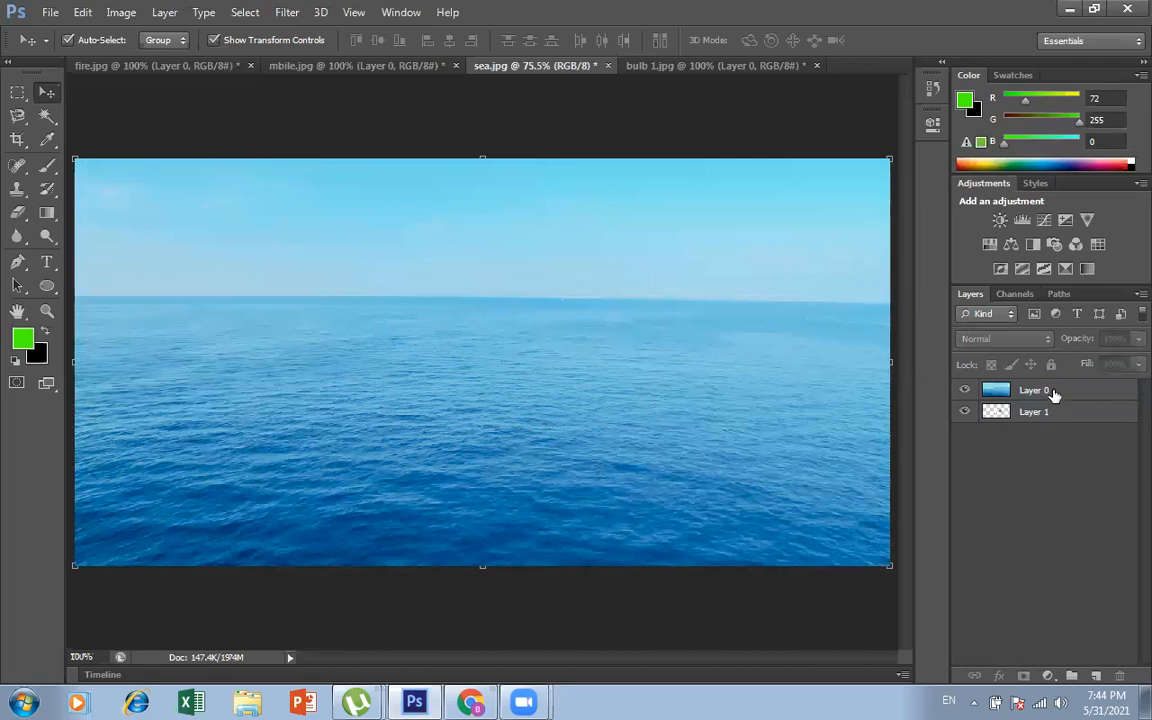
pyautogui.click(1022, 390)
pyautogui.click(1031, 416)
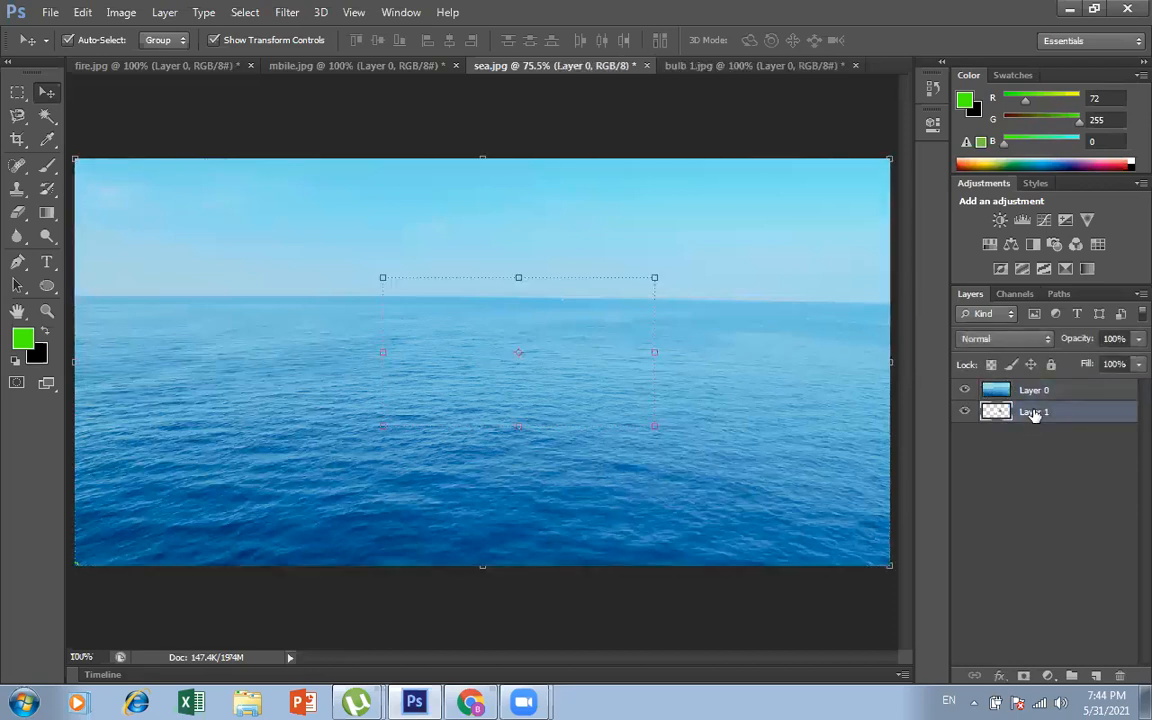
pyautogui.click(1032, 473)
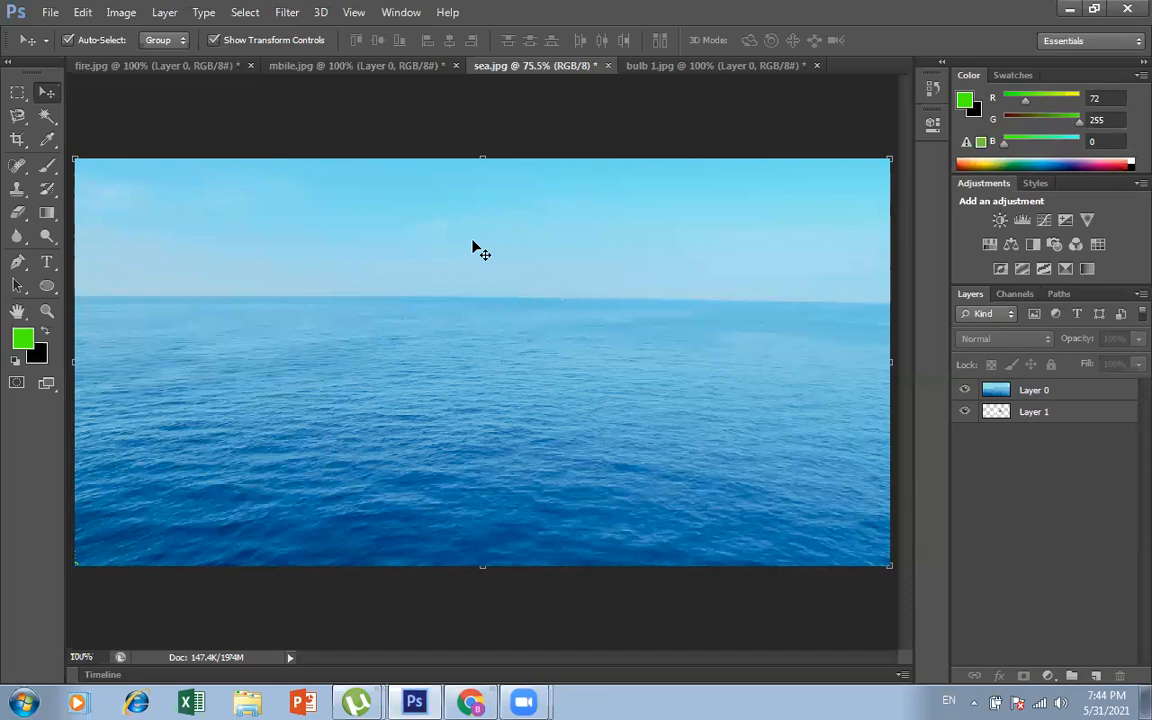
# Step: Lower the opacity of the sea on Layer 0 to 57% so the bulb shows through
pyautogui.click(1064, 392)
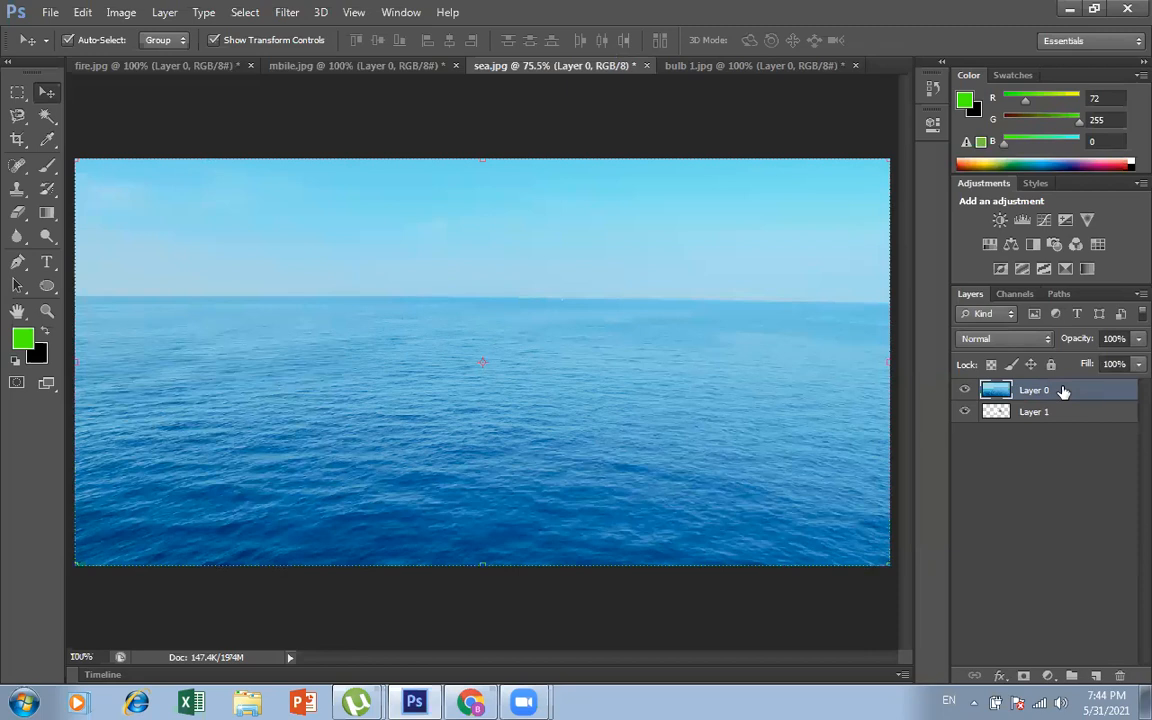
pyautogui.click(1124, 341)
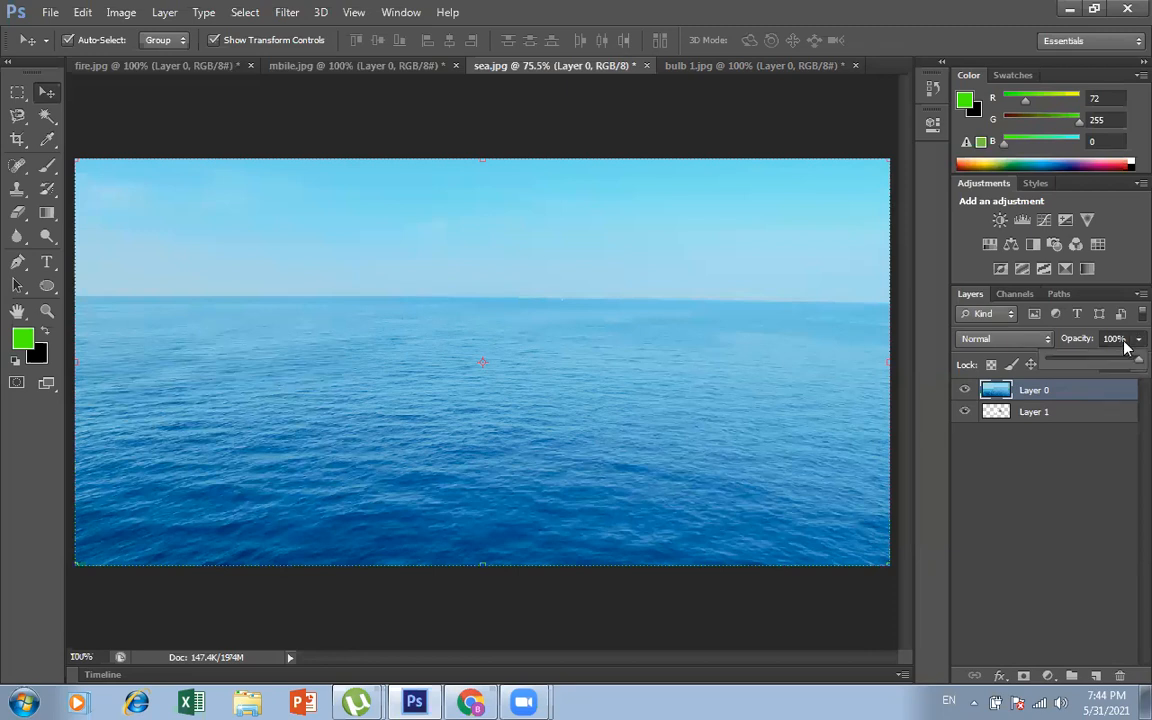
pyautogui.click(1071, 363)
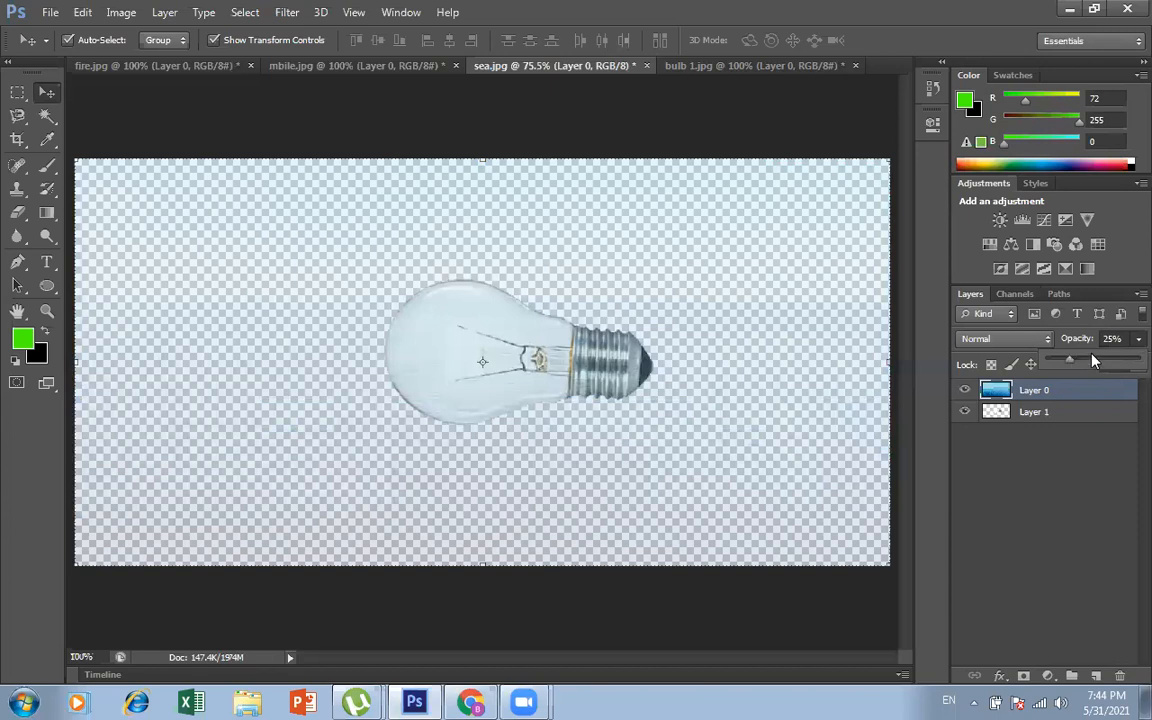
pyautogui.click(1094, 361)
pyautogui.click(1100, 362)
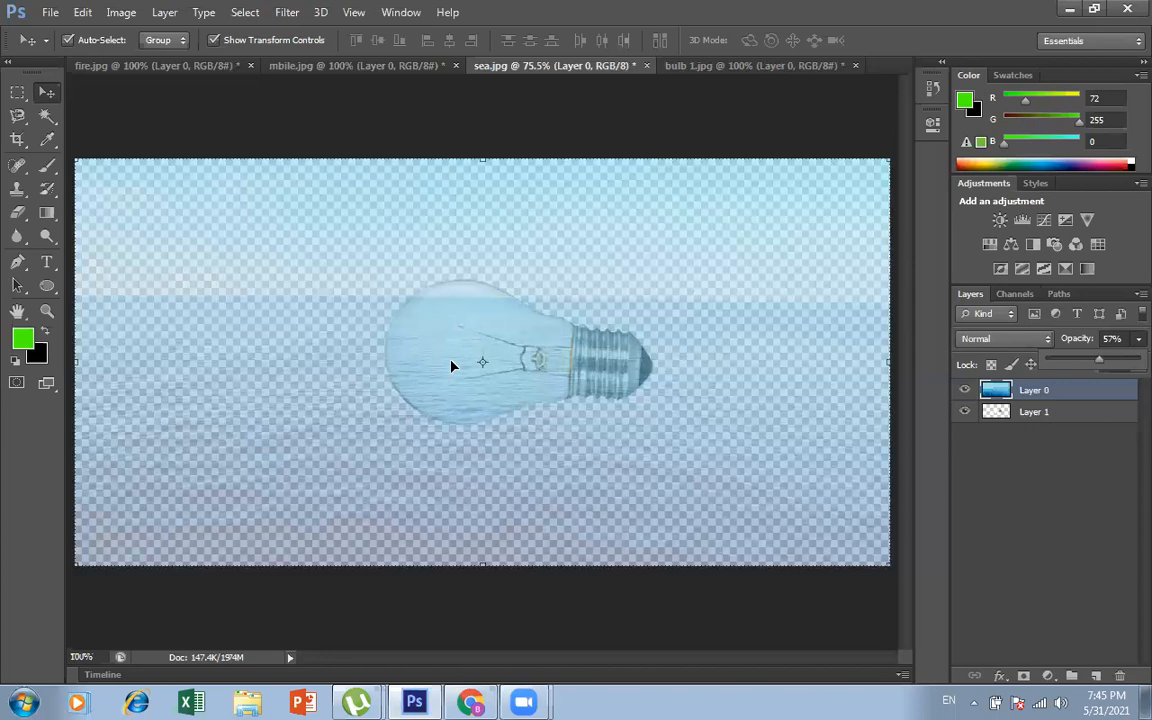
# Step: Move the sea layer up and right so only water covers the bulb, and set its opacity to 100%
pyautogui.click(789, 430)
pyautogui.moveTo(789, 436); pyautogui.dragTo(777, 490)
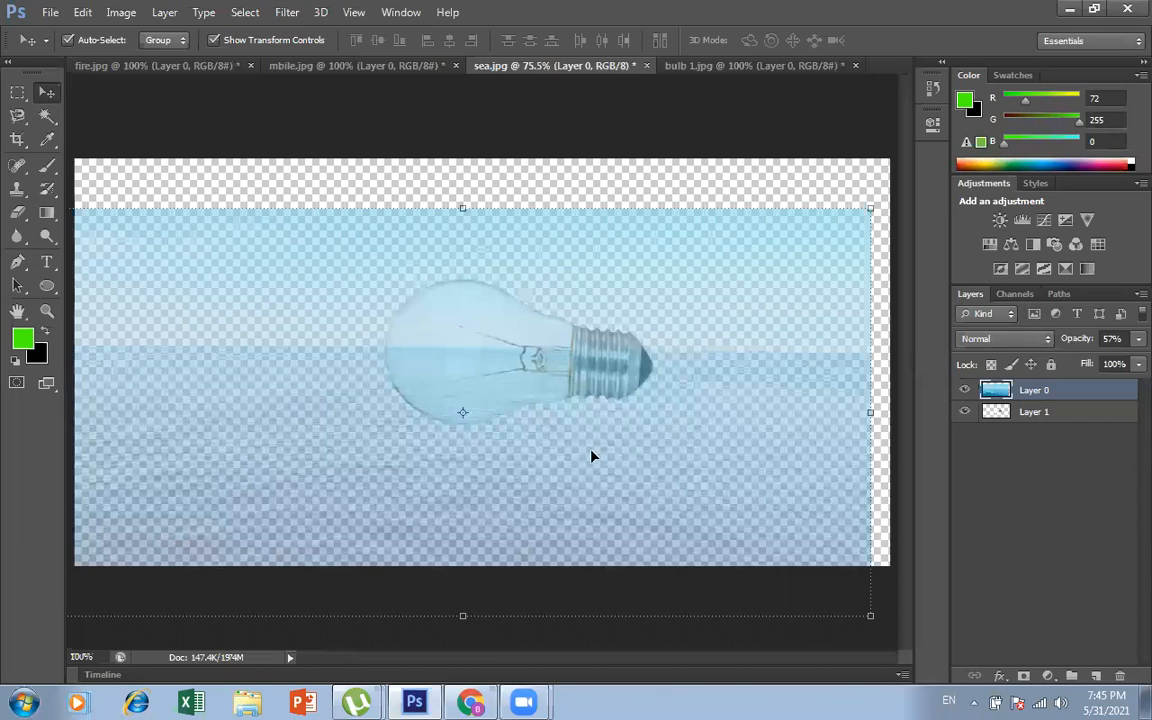
pyautogui.moveTo(594, 458); pyautogui.dragTo(636, 369)
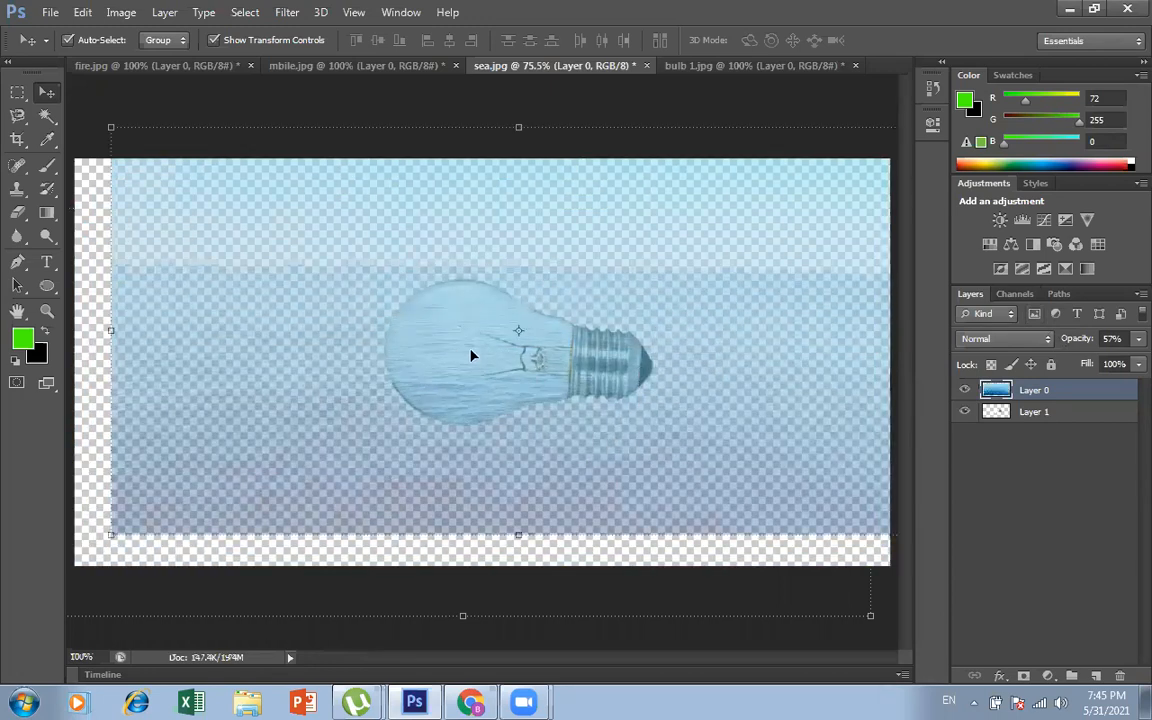
pyautogui.moveTo(650, 417); pyautogui.dragTo(648, 398)
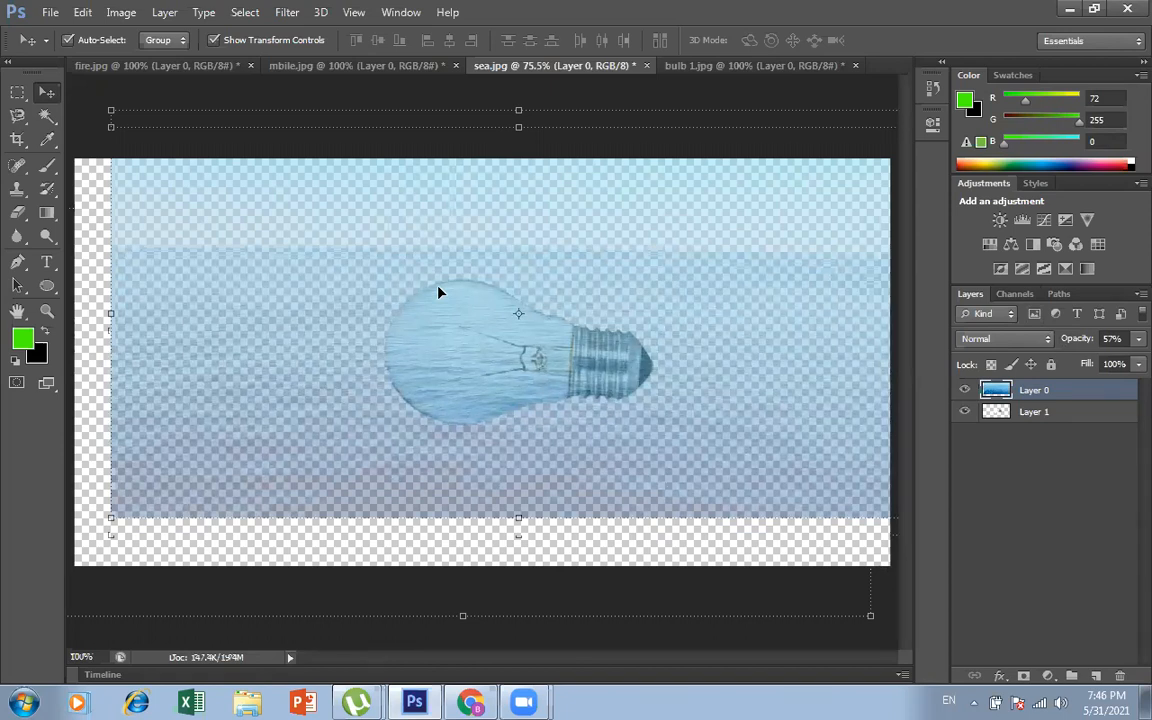
pyautogui.click(1138, 339)
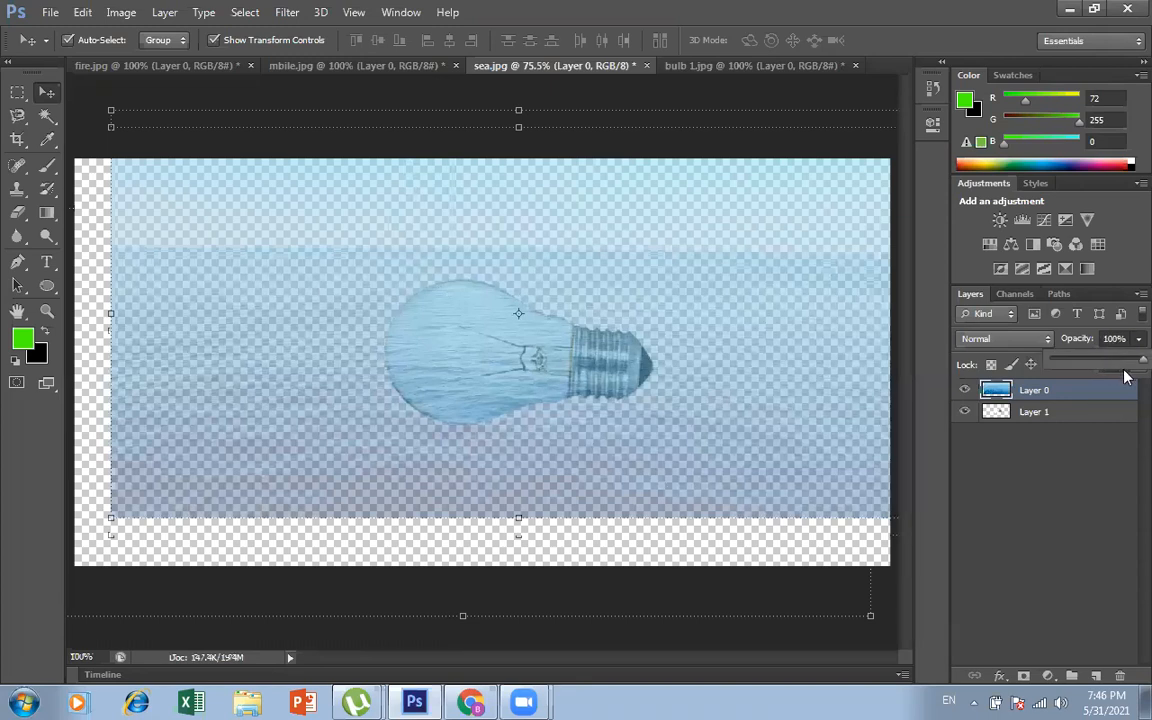
pyautogui.moveTo(1124, 368); pyautogui.dragTo(1146, 364)
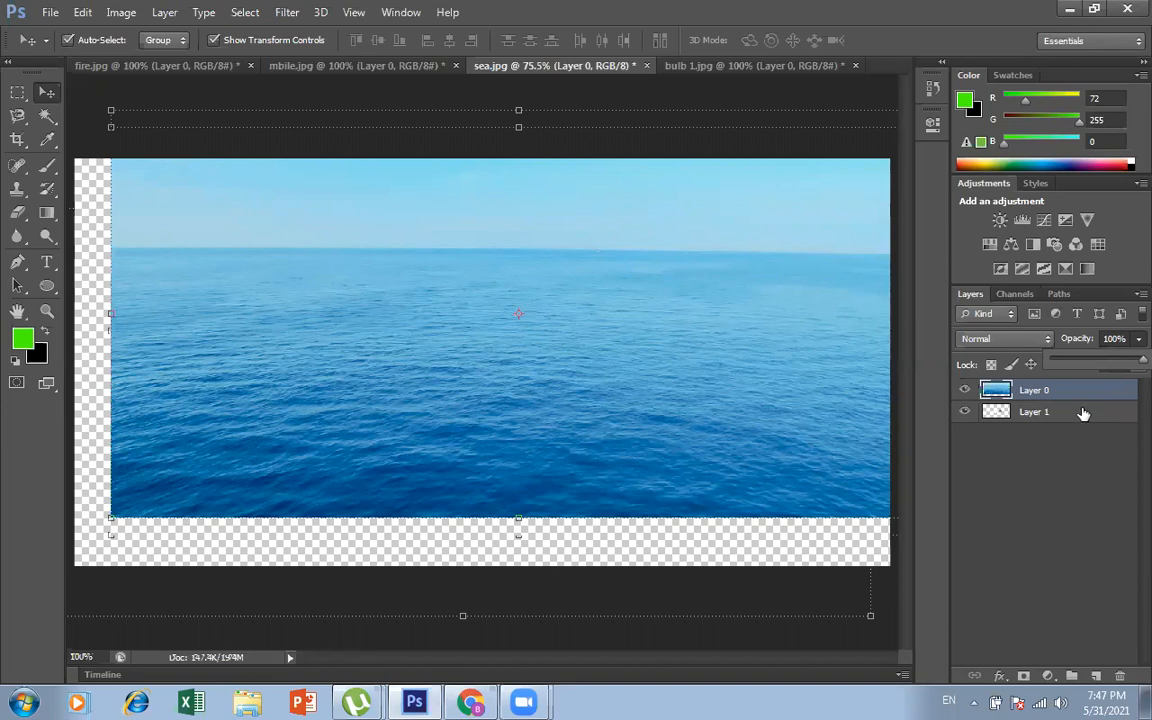
# Step: Load the bulb outline from Layer 1 as a selection while keeping Layer 0 active
pyautogui.keyDown('ctrl'); pyautogui.click(998, 416); pyautogui.keyUp('ctrl')
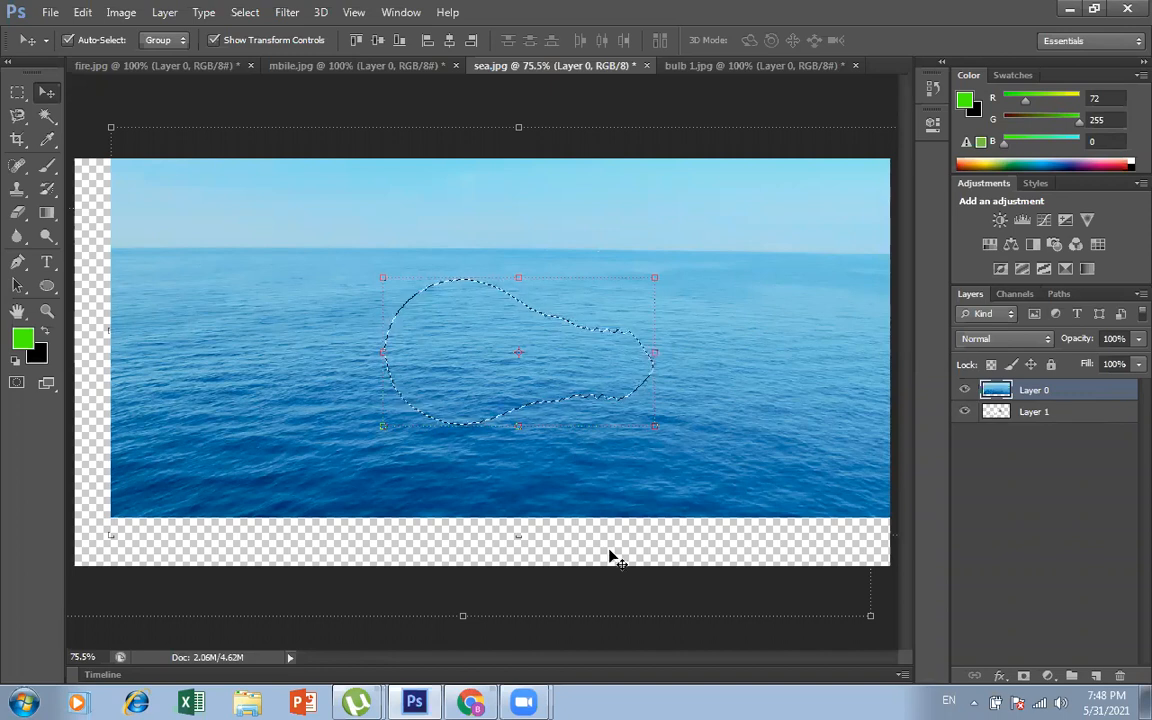
pyautogui.hotkey('ctrl', 'd')
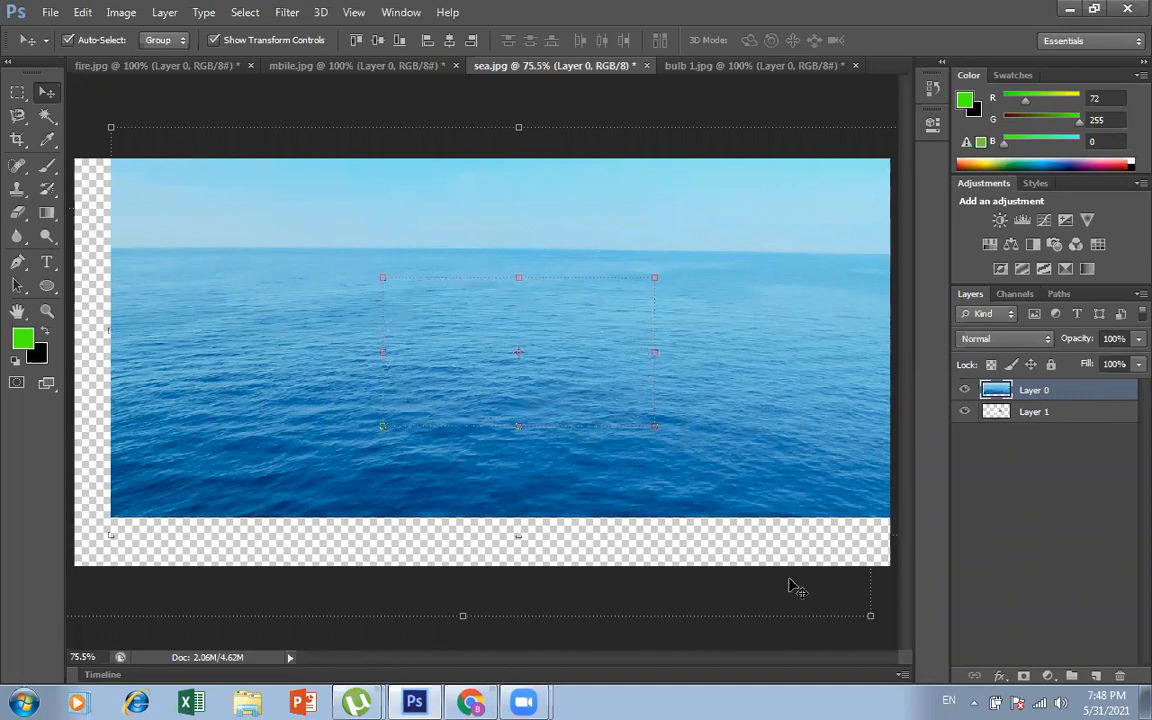
pyautogui.hotkey('ctrl', 'shift', 'd')
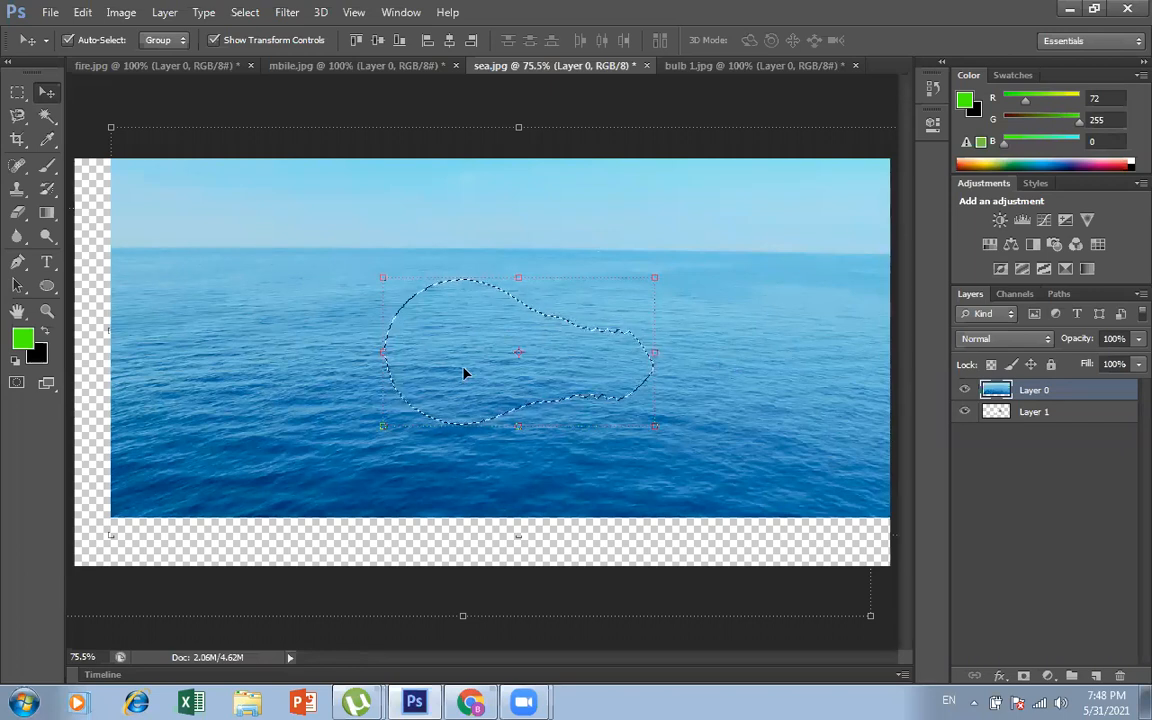
# Step: Invert the bulb selection, delete the sea outside the bulb shape from Layer 0, and clear the selection
pyautogui.hotkey('ctrl', 'shift', 'i')
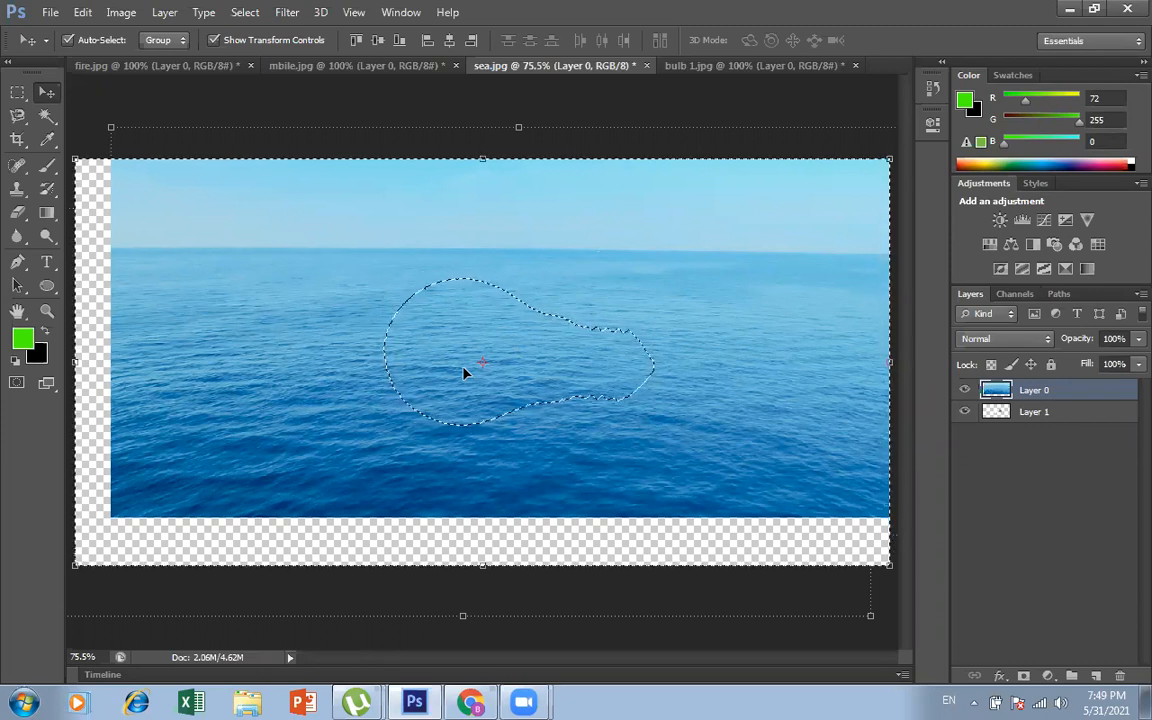
pyautogui.press('Delete')
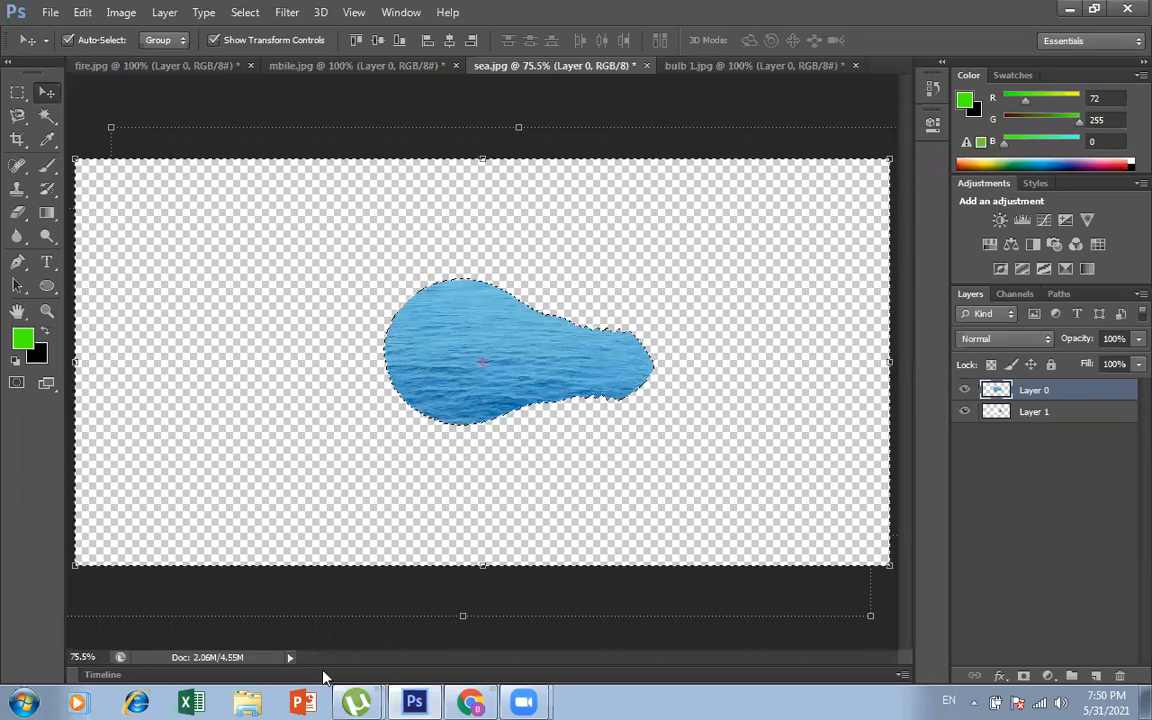
pyautogui.hotkey('ctrl', 'd')
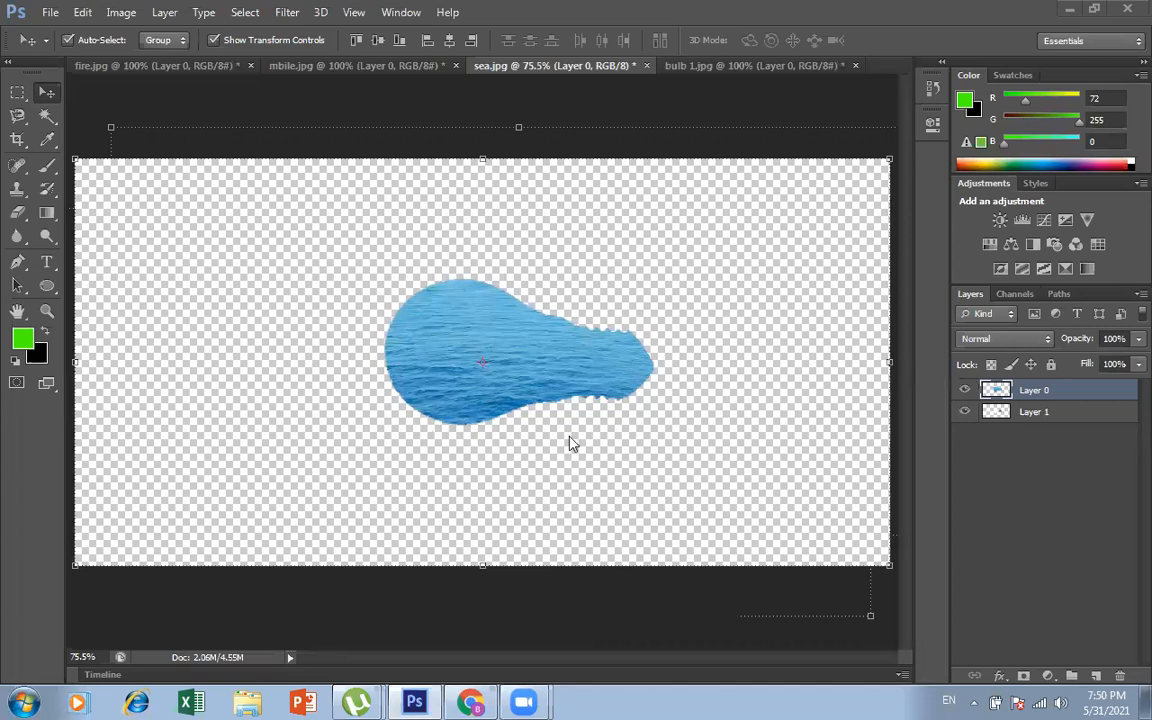
pyautogui.hotkey('ctrl', 'z')
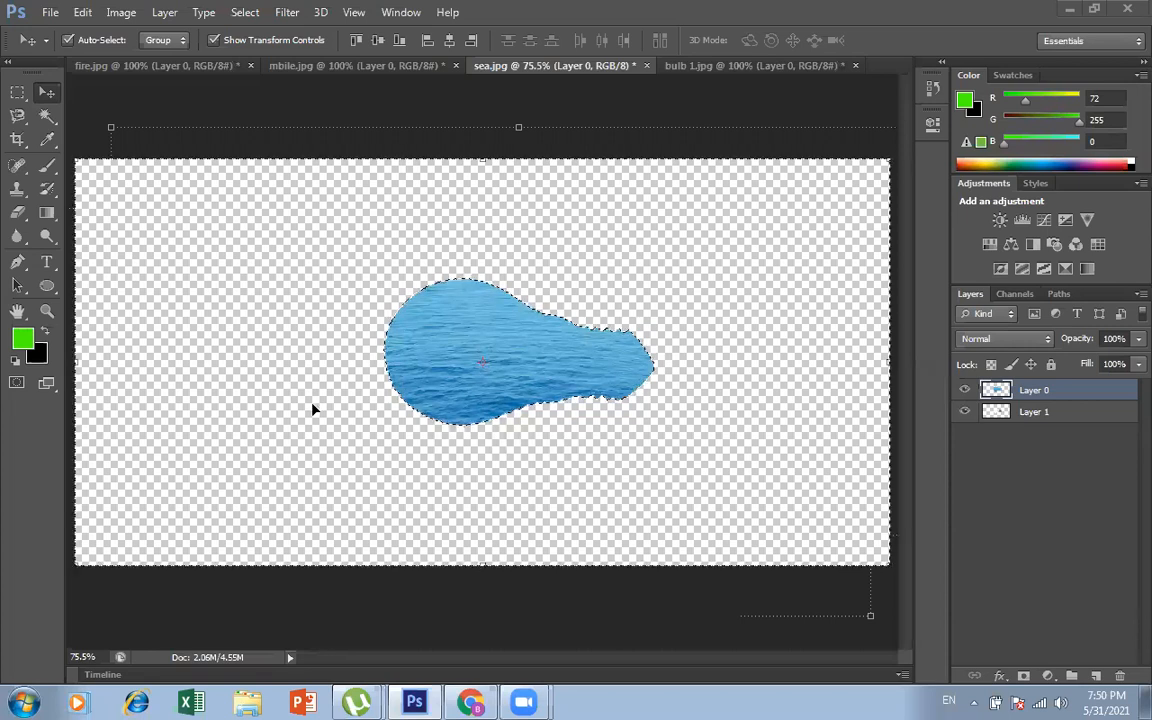
pyautogui.hotkey('ctrl', 'd')
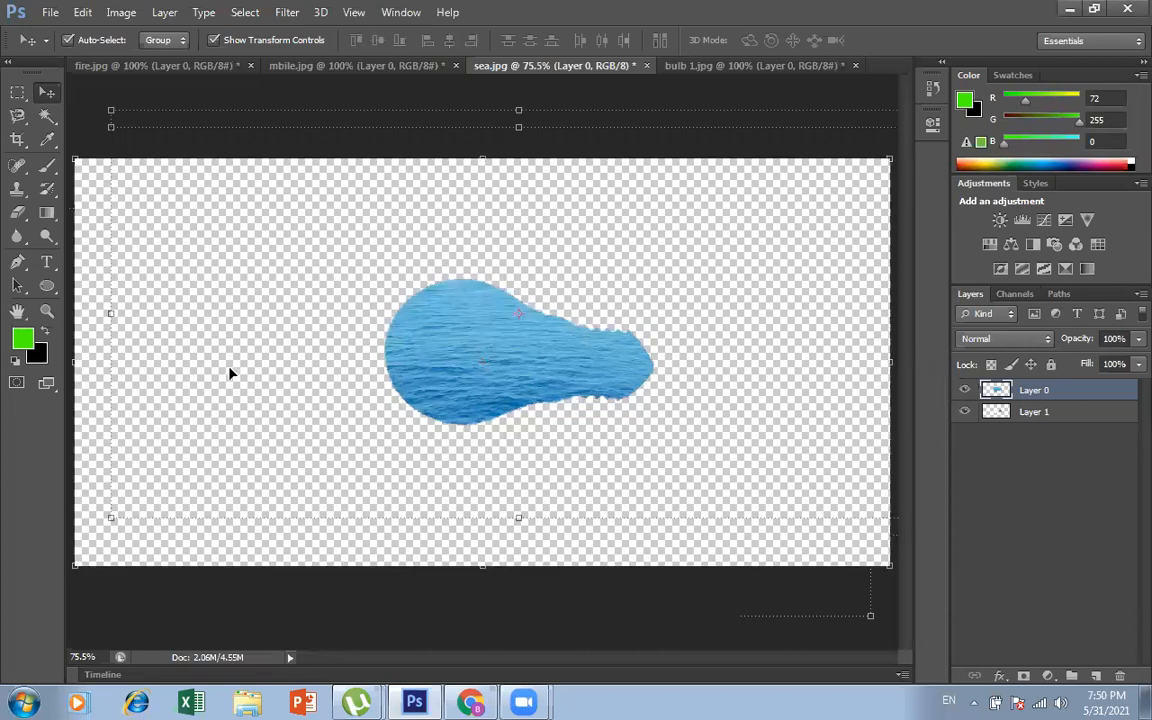
# Step: Try shifting the bulb-shaped piece of sea slightly left off the bulb, and undo the move
pyautogui.hotkey('ctrl', '+')
pyautogui.hotkey('ctrl', '+')
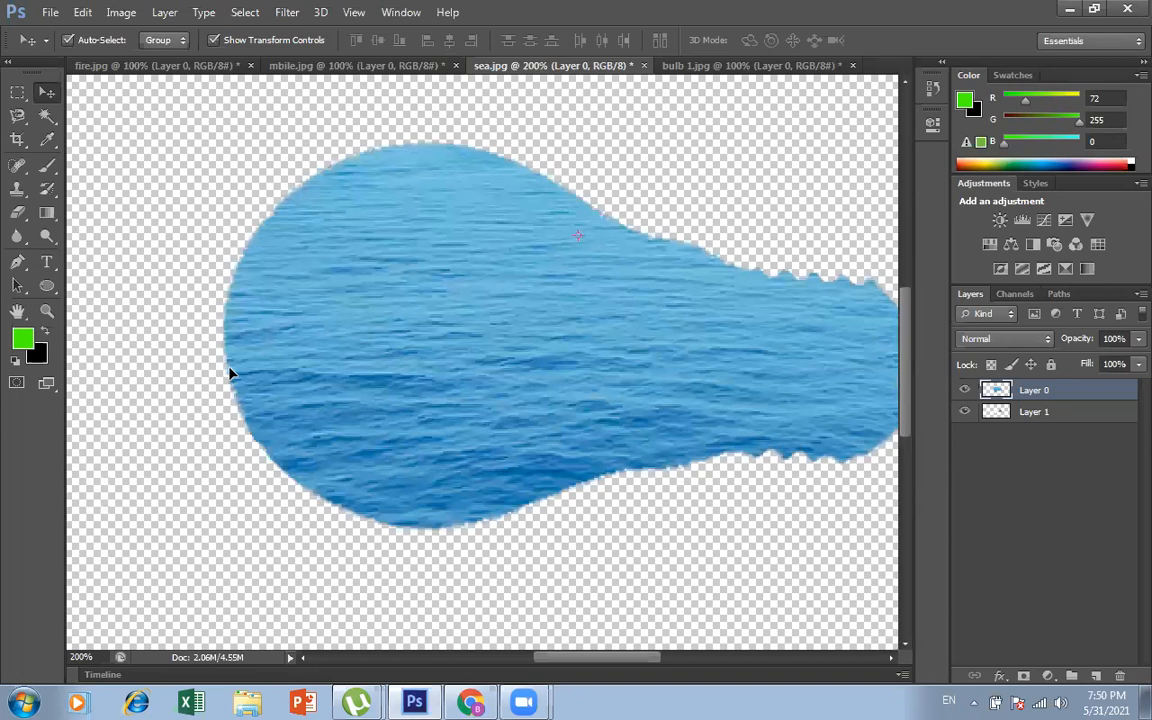
pyautogui.moveTo(458, 357); pyautogui.dragTo(414, 362)
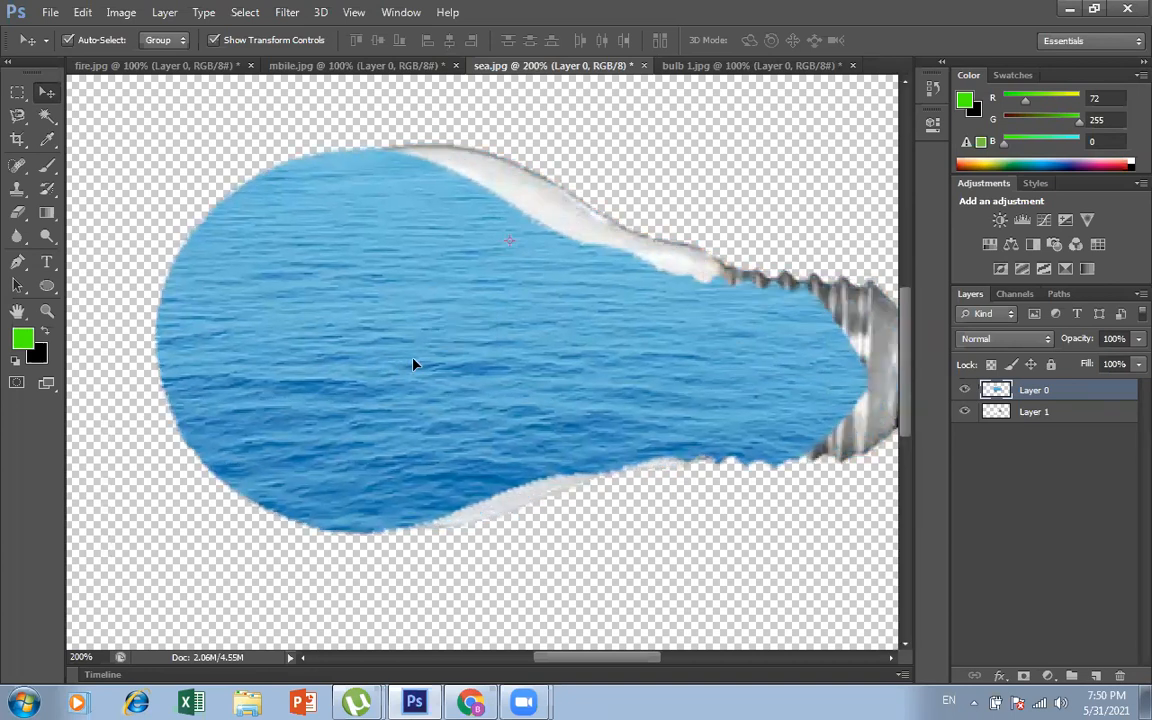
pyautogui.hotkey('ctrl', 'z')
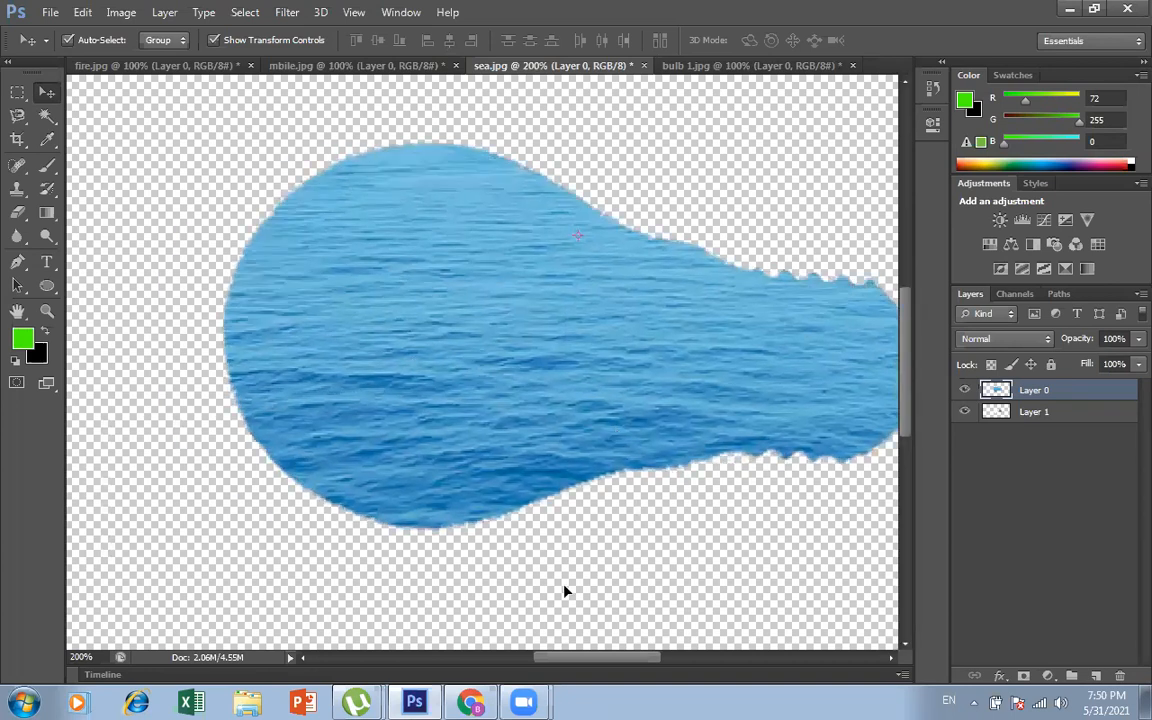
# Step: Set the opacity of the bulb-shaped sea on Layer 0 to 42% to reveal the bulb beneath
pyautogui.hscroll(2, 564, 591)
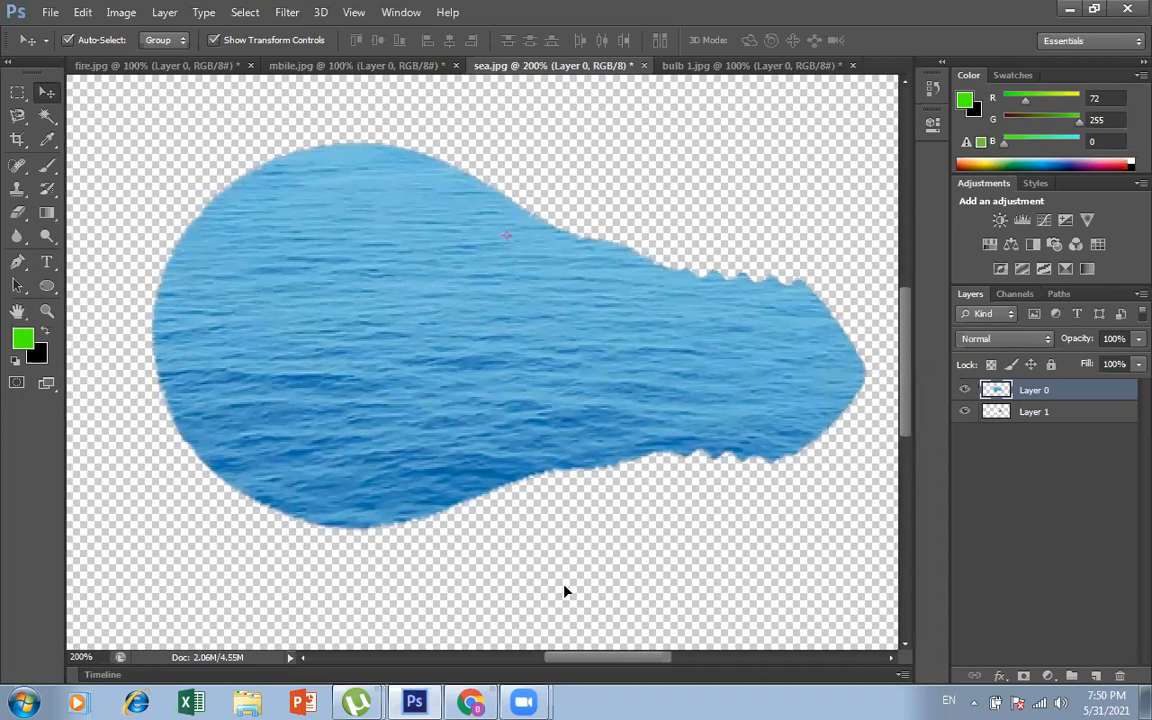
pyautogui.click(657, 544)
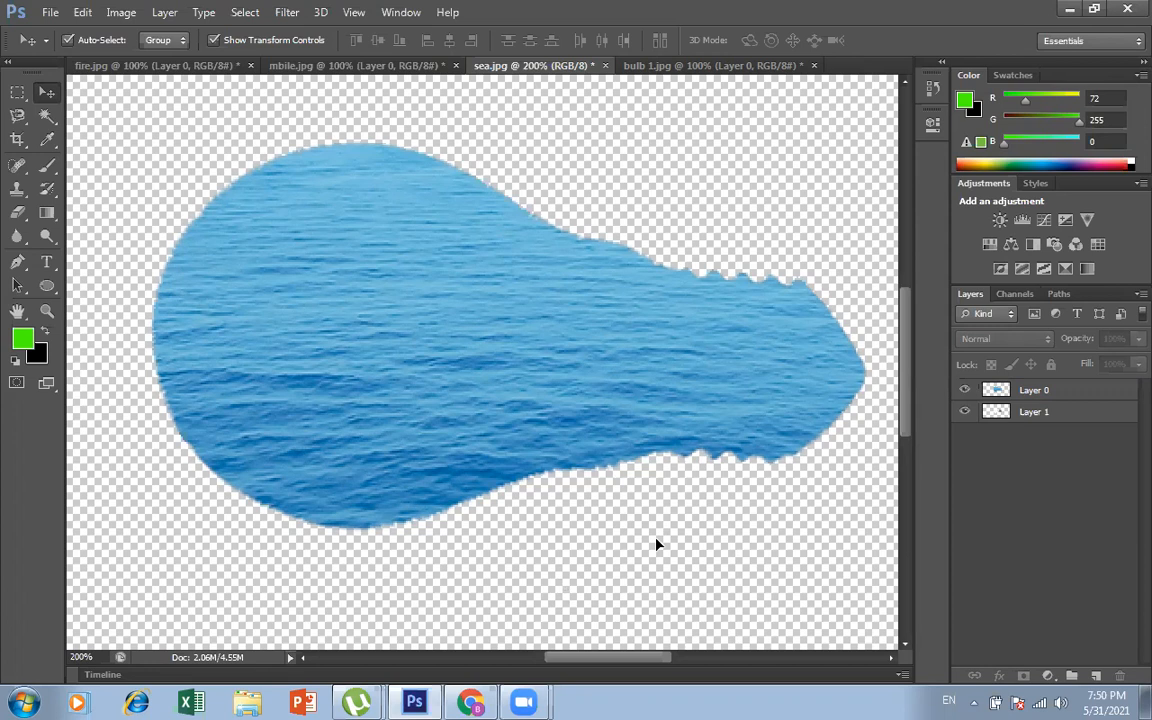
pyautogui.click(1072, 413)
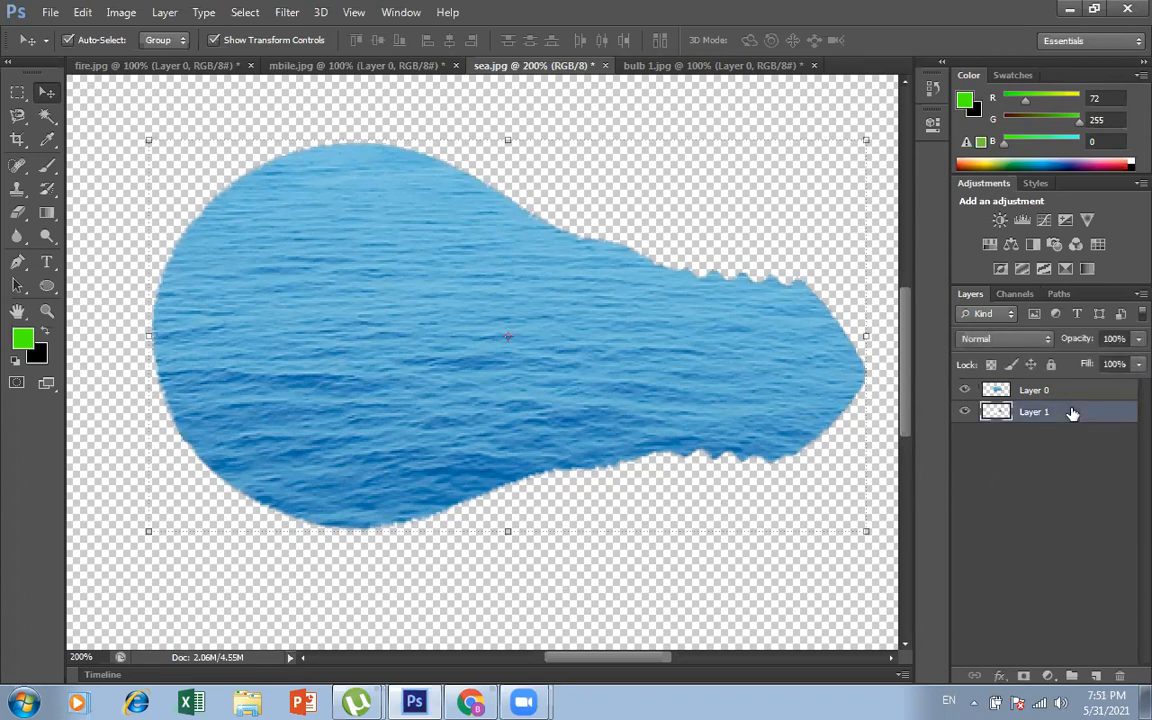
pyautogui.click(1043, 390)
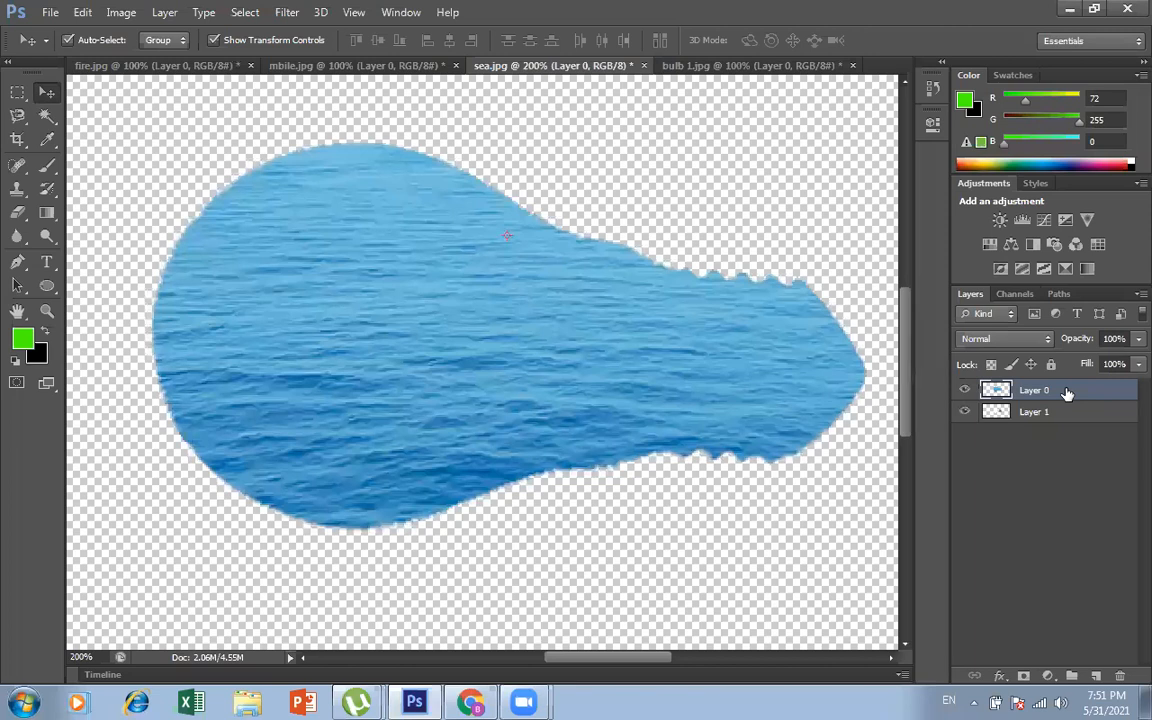
pyautogui.click(1136, 339)
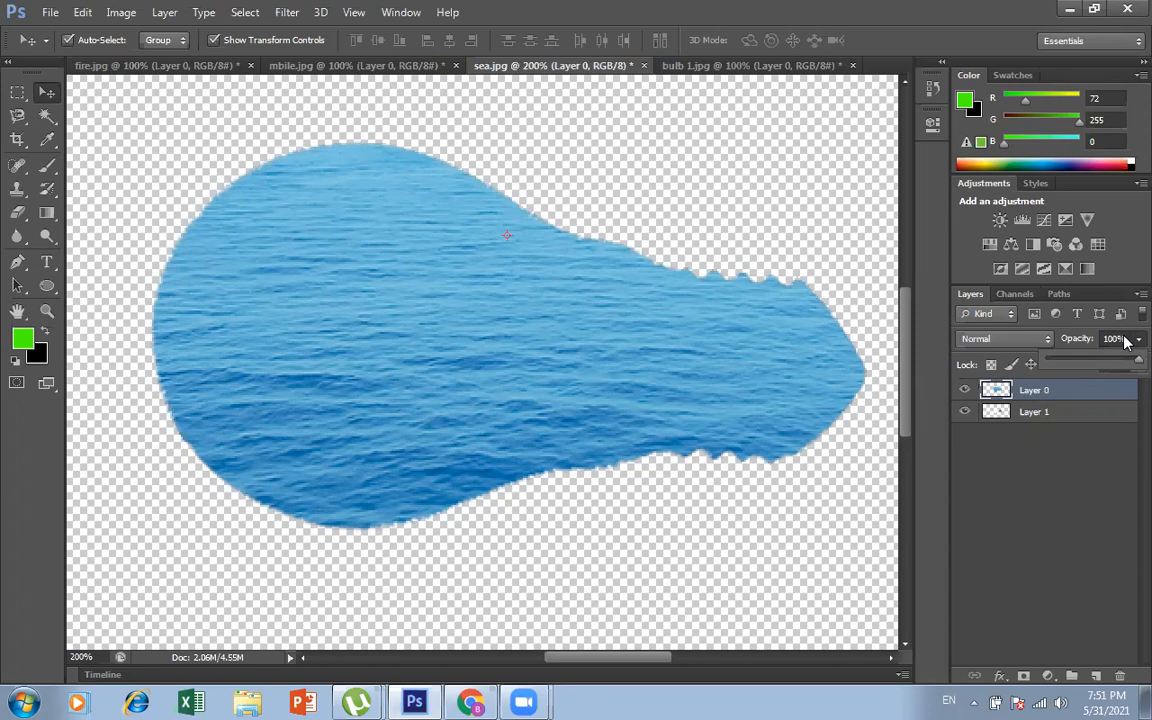
pyautogui.moveTo(1094, 363); pyautogui.dragTo(1088, 362)
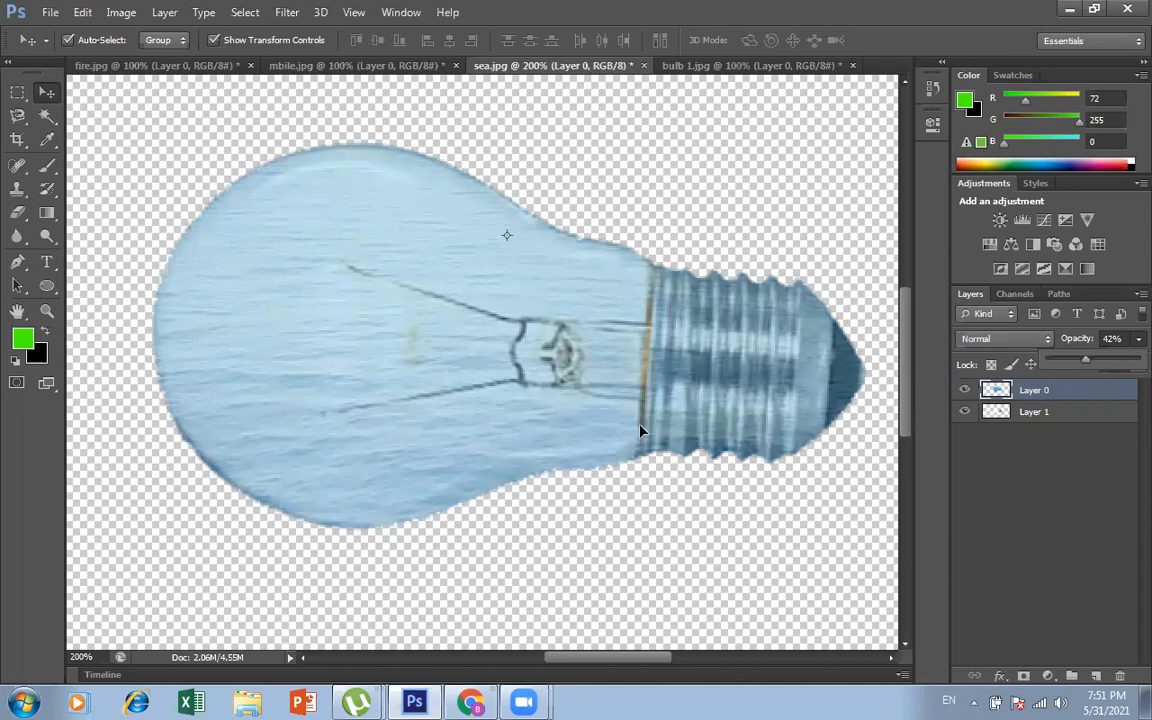
# Step: Select the sea over the bulb's metal base with a rectangular marquee, then rotate it 3.90° and widen it to 104.05% over the base
pyautogui.click(18, 95)
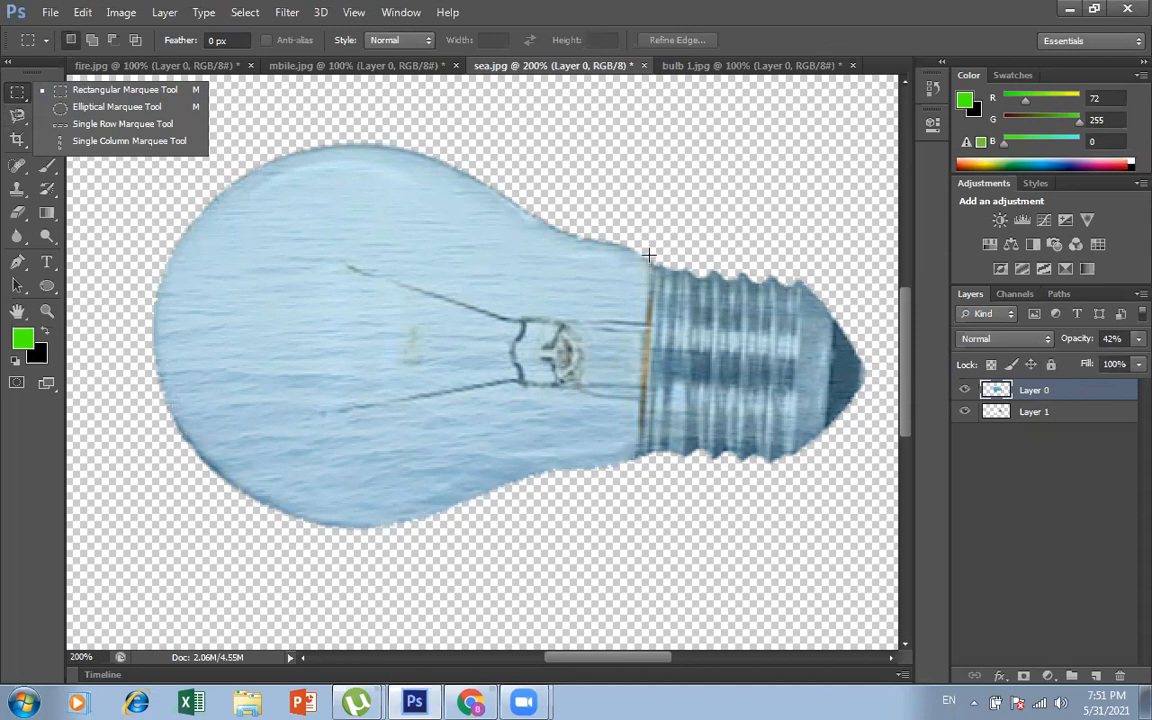
pyautogui.moveTo(650, 253); pyautogui.dragTo(871, 498)
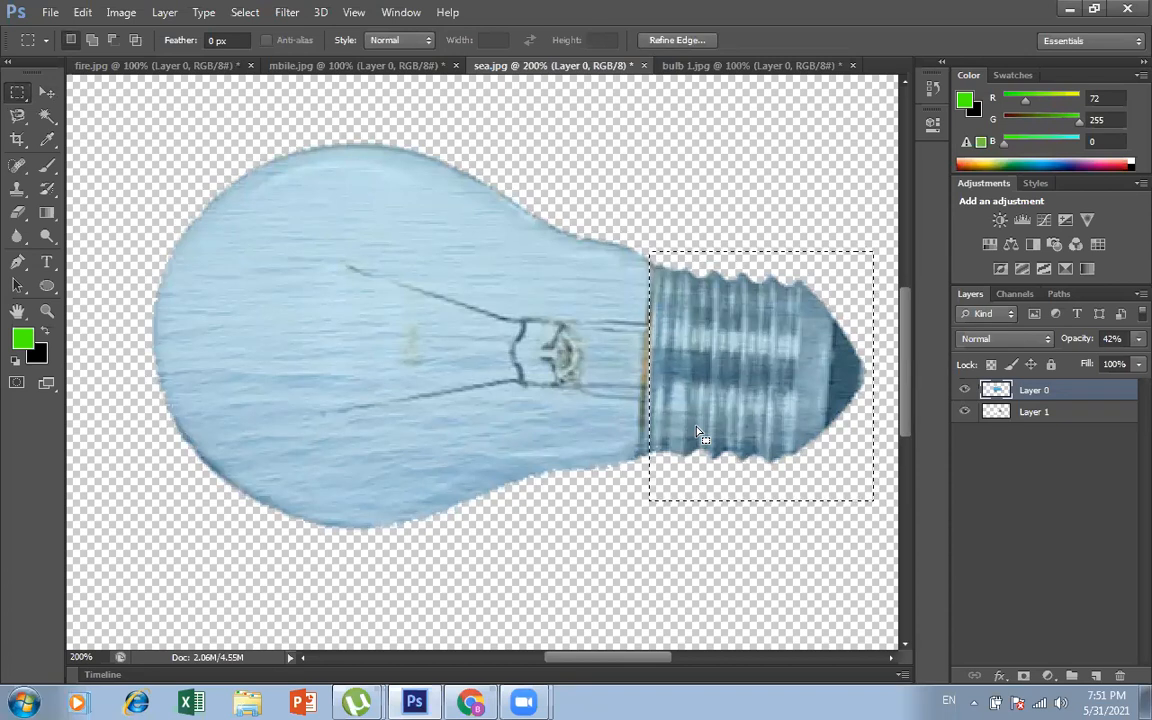
pyautogui.hotkey('ctrl', 't')
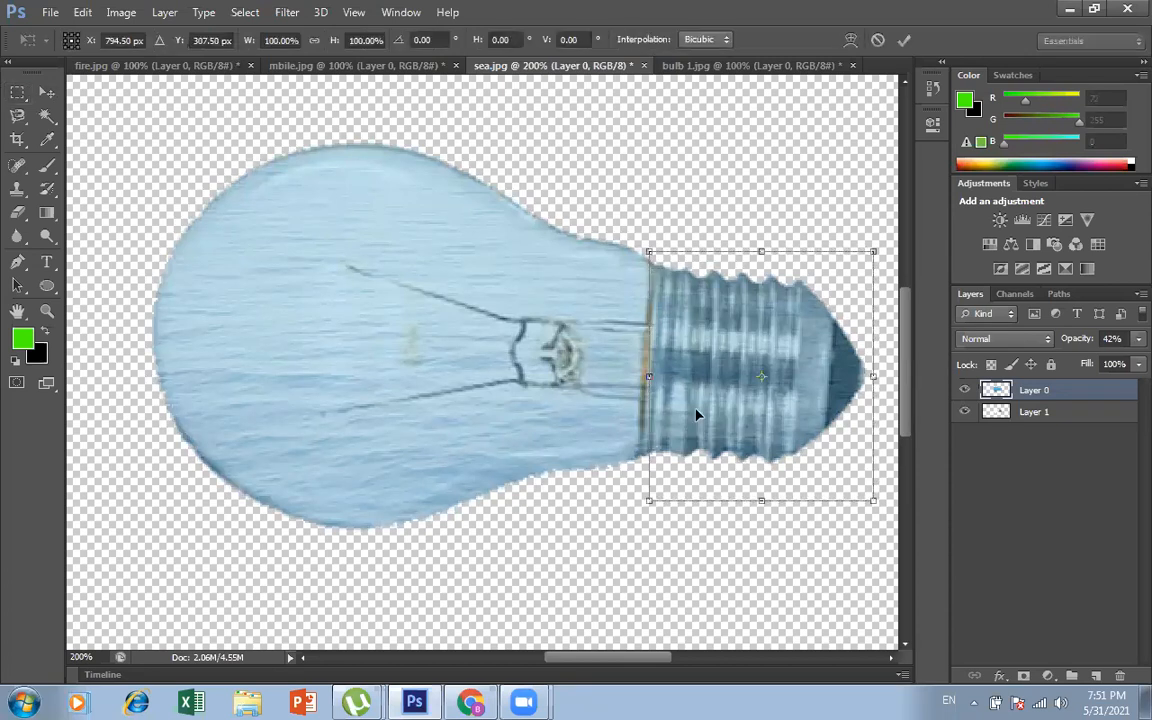
pyautogui.moveTo(886, 235); pyautogui.dragTo(885, 250)
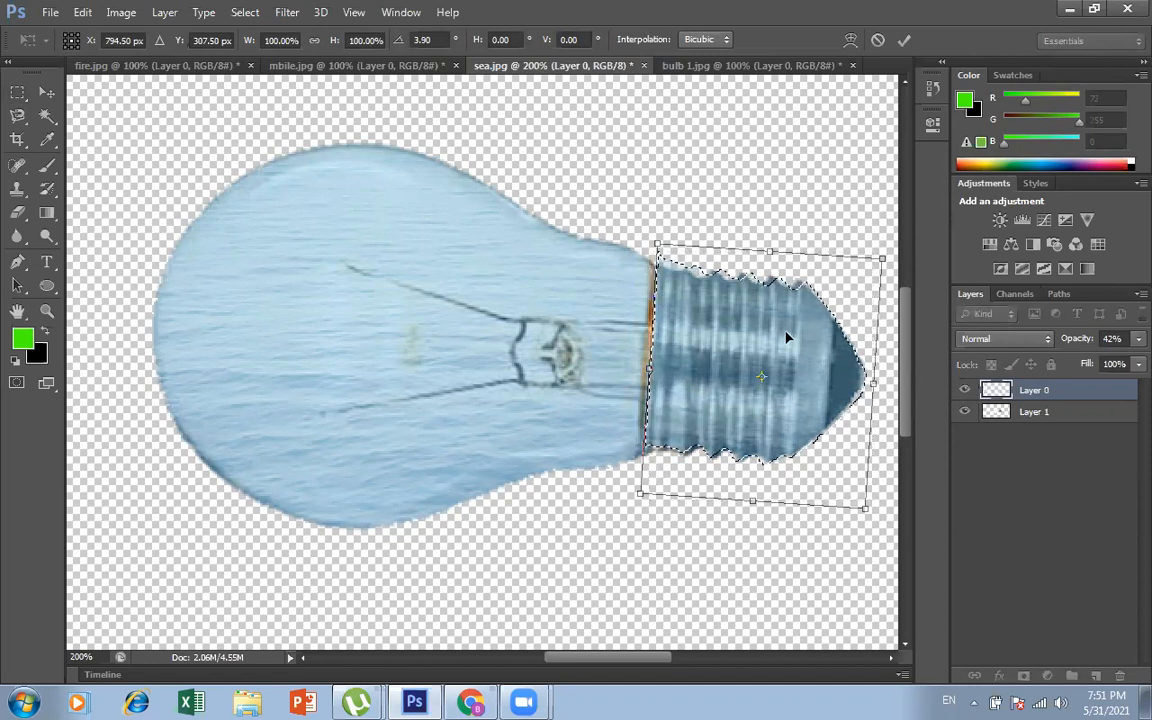
pyautogui.moveTo(784, 334); pyautogui.dragTo(779, 334)
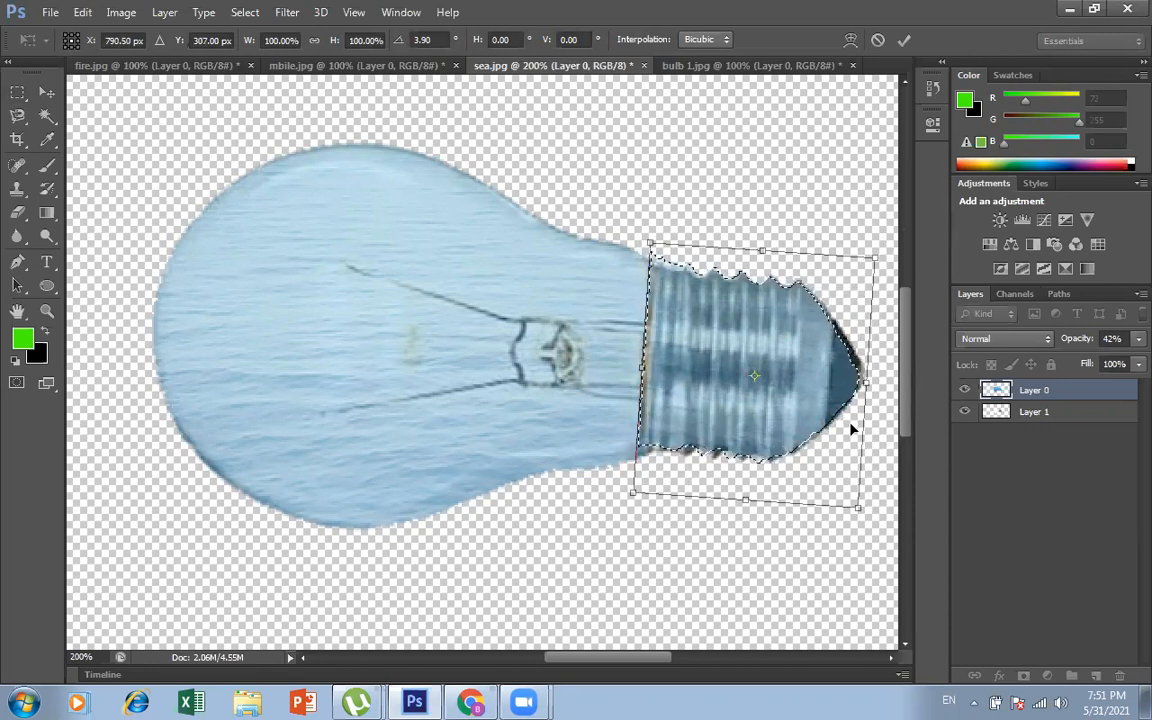
pyautogui.moveTo(866, 381); pyautogui.dragTo(876, 381)
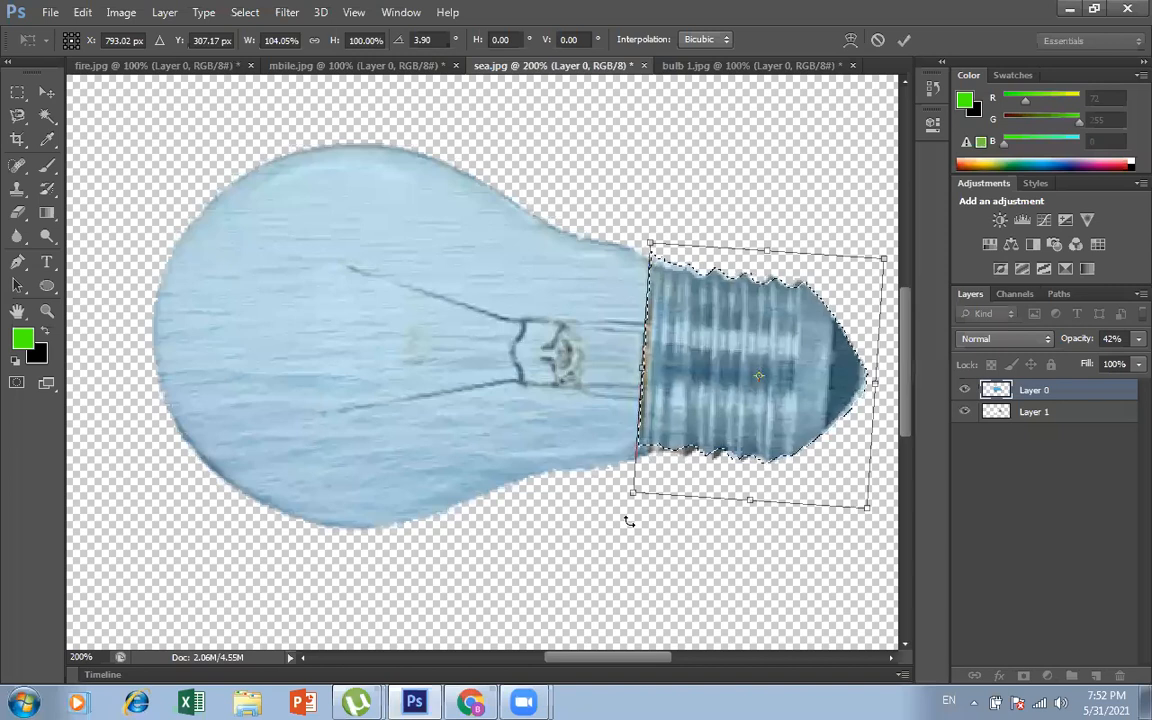
# Step: Set Layer 0's opacity to 100% and apply the transformation of the sea over the metal base
pyautogui.click(1137, 340)
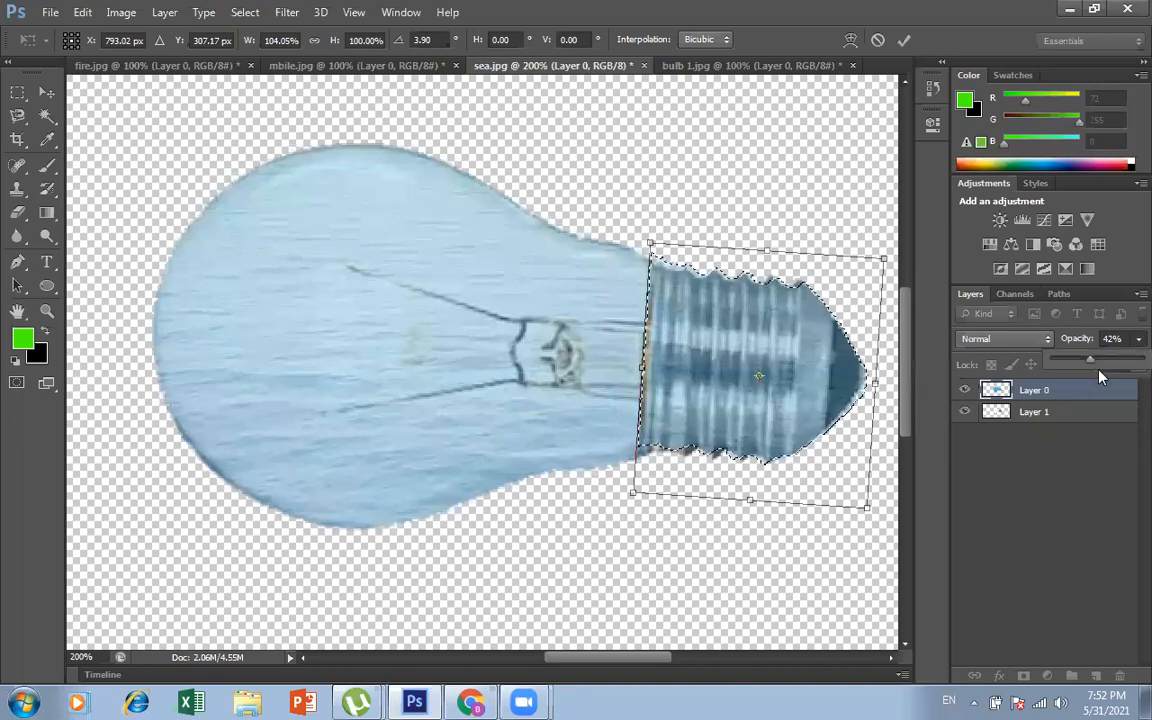
pyautogui.moveTo(1091, 360); pyautogui.dragTo(1143, 360)
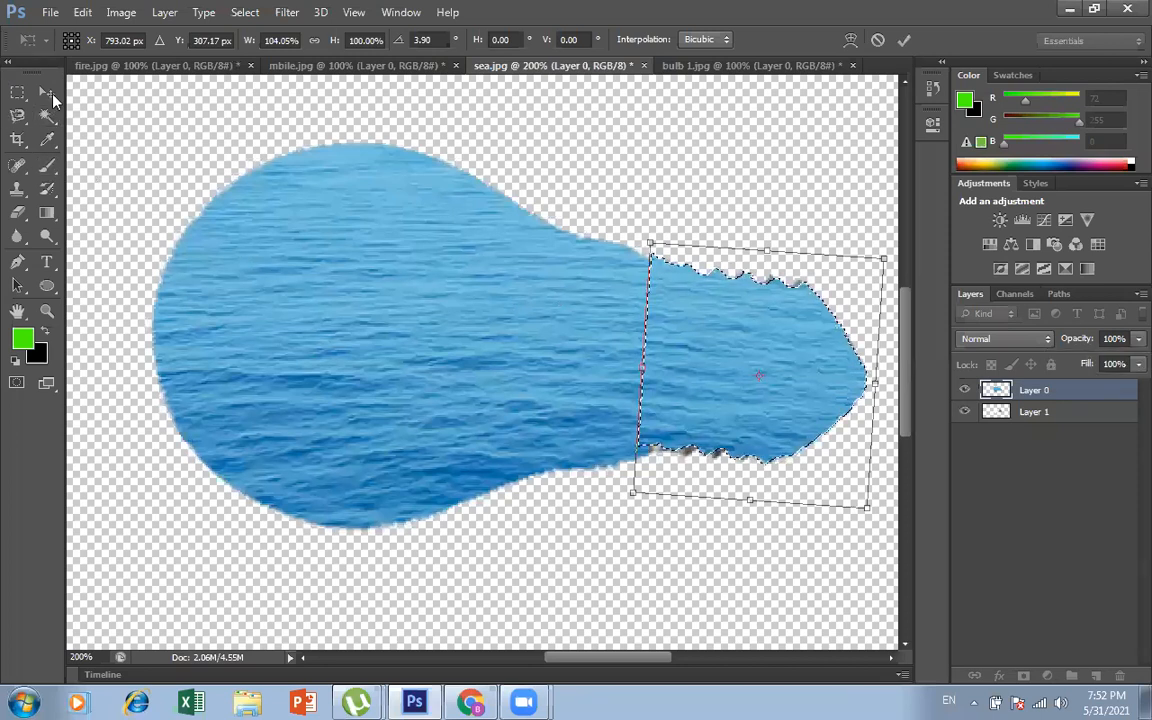
pyautogui.click(48, 92)
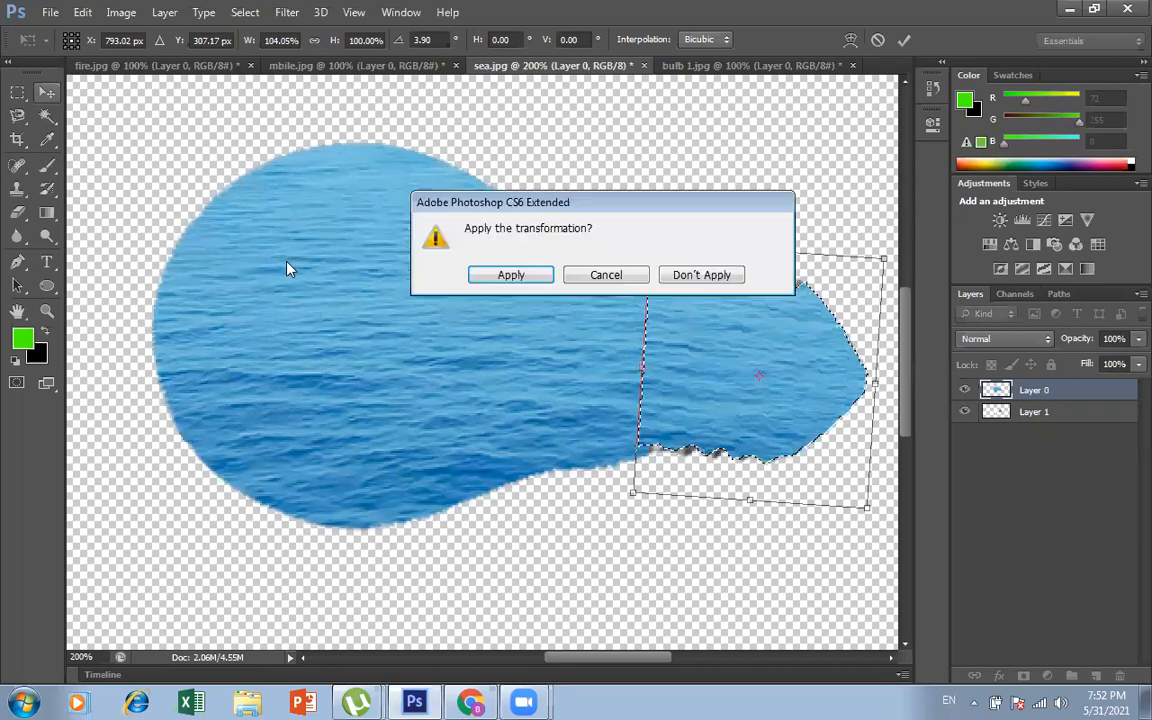
pyautogui.click(497, 279)
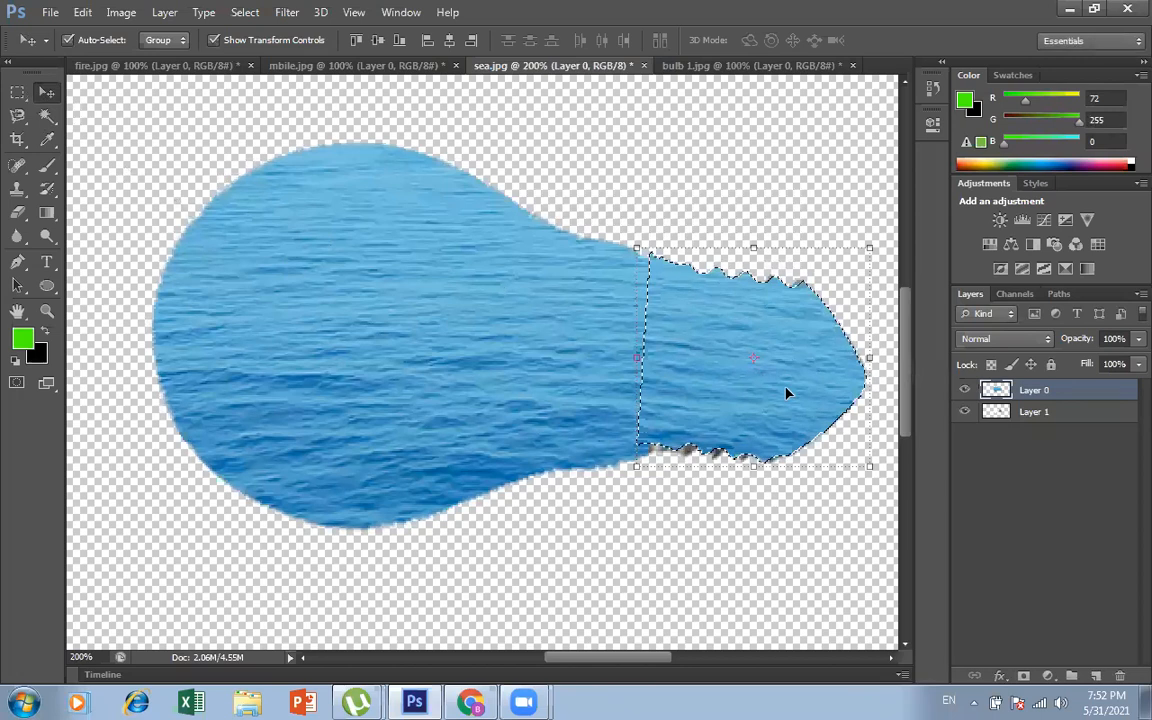
# Step: Delete the selected sea covering the bulb's metal base from Layer 0 and clear the selection
pyautogui.press('Delete')
pyautogui.hotkey('ctrl', 'd')
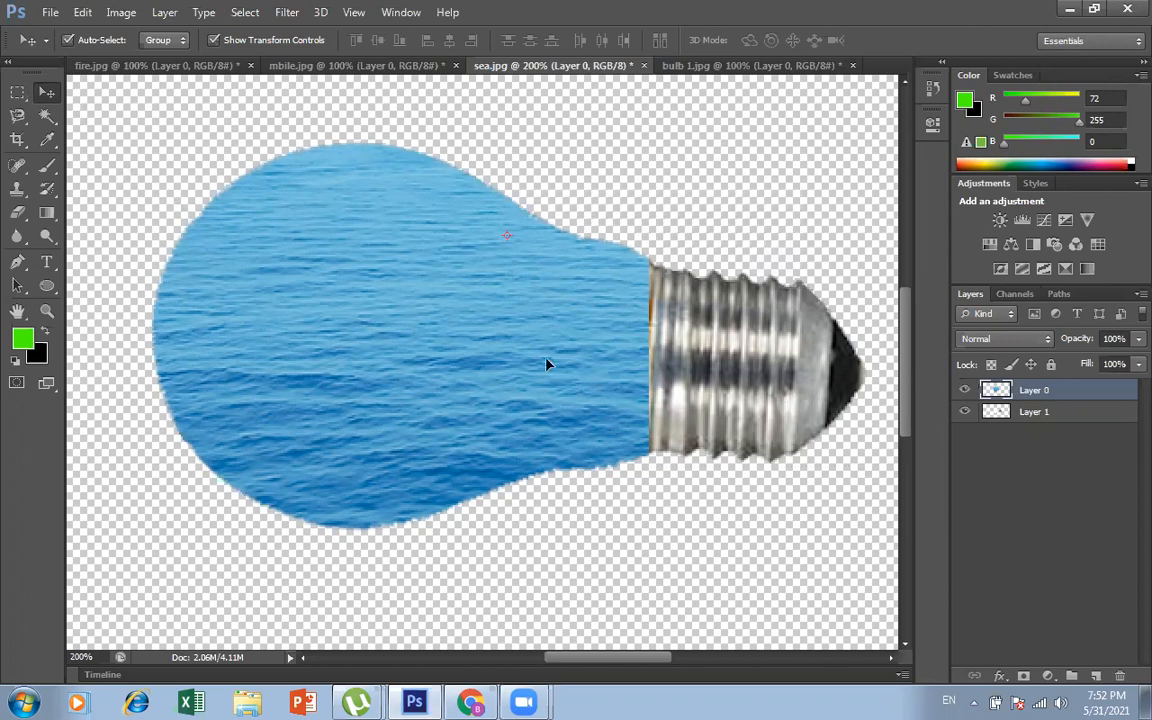
# Step: Try moving the sea-filled piece and the bulb apart from each other, and undo both moves
pyautogui.moveTo(431, 335); pyautogui.dragTo(414, 440)
pyautogui.moveTo(694, 368); pyautogui.dragTo(762, 283)
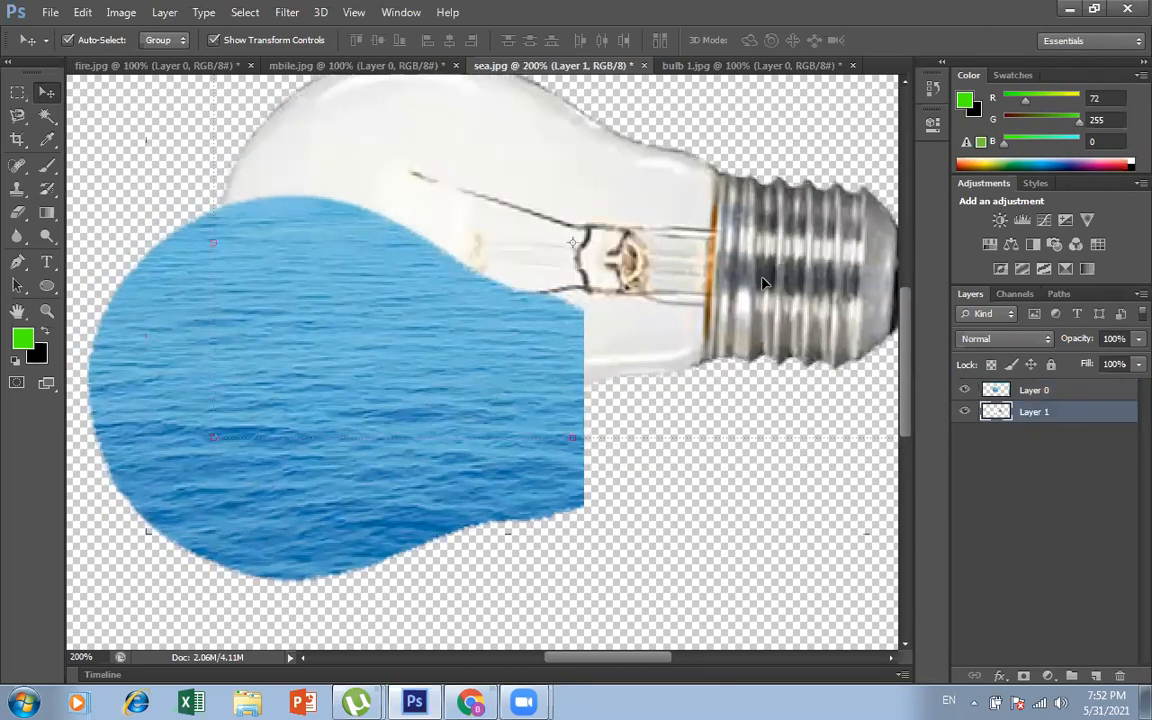
pyautogui.hotkey('ctrl', 'z')
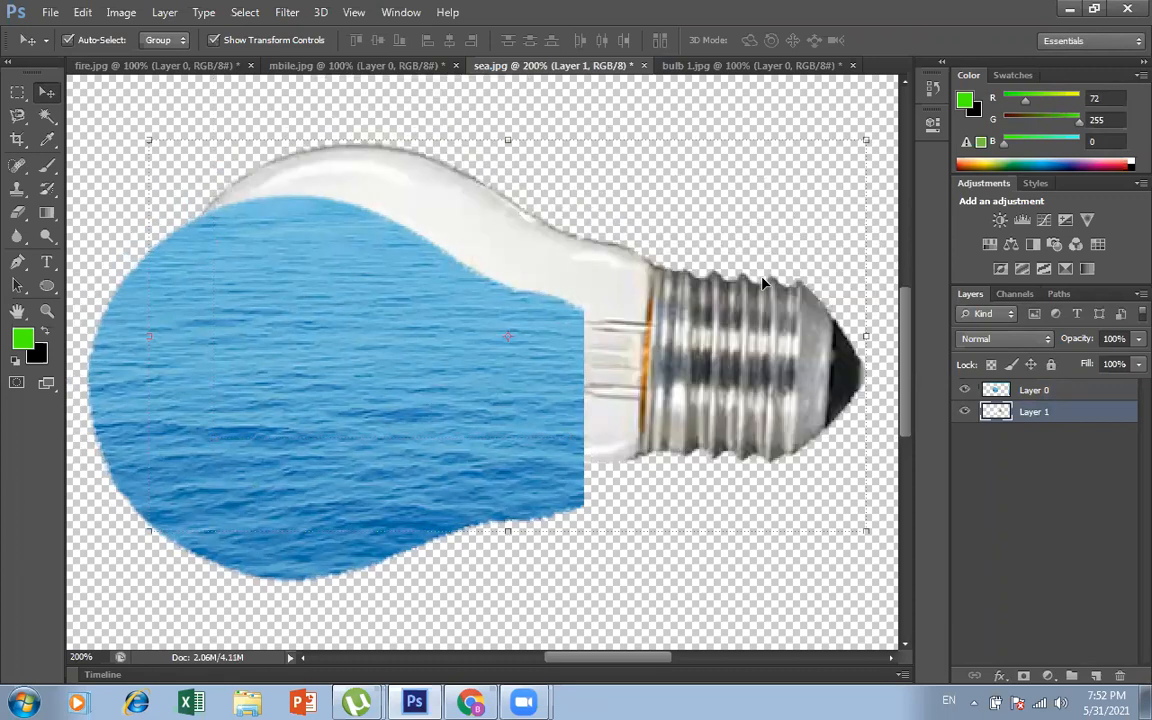
pyautogui.hotkey('ctrl', 'alt', 'z')
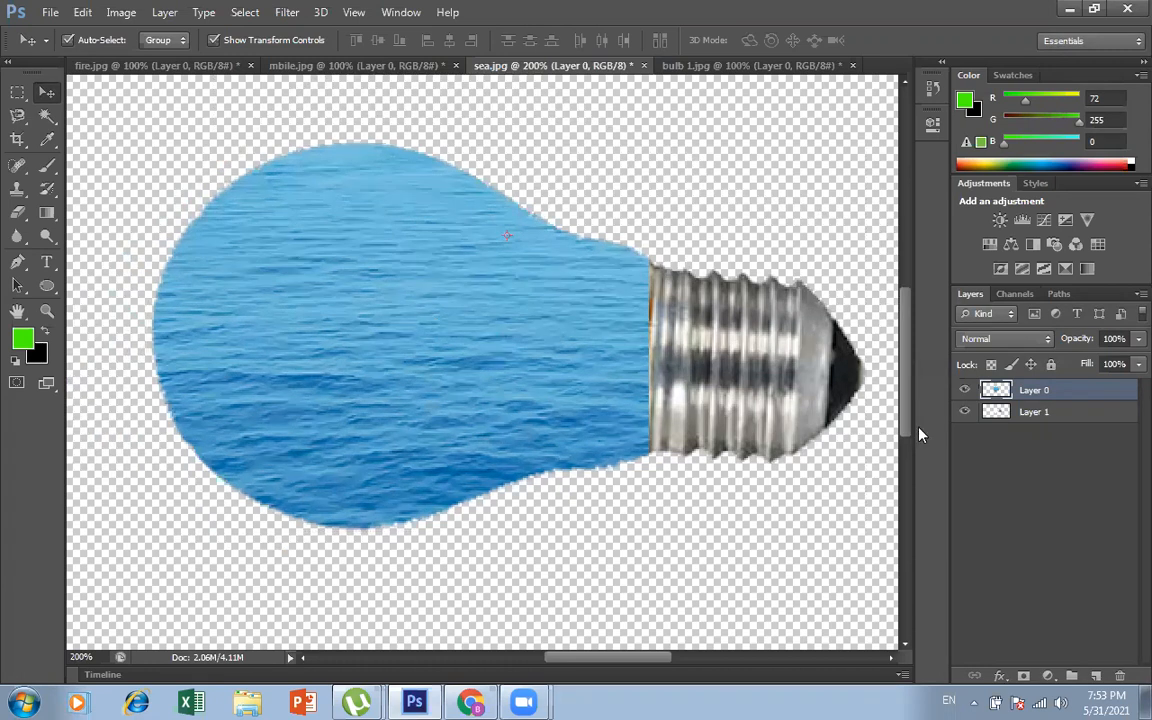
# Step: Select Layer 0 and Layer 1 together and merge them into a single layer
pyautogui.click(1060, 421)
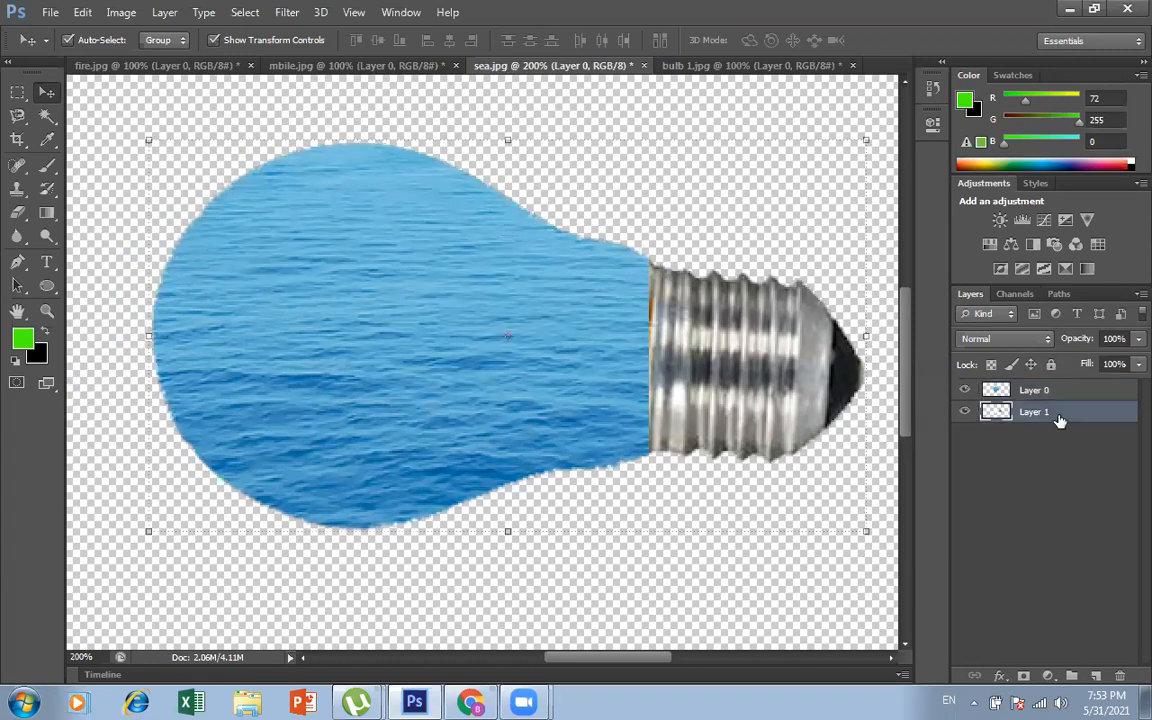
pyautogui.click(1041, 393)
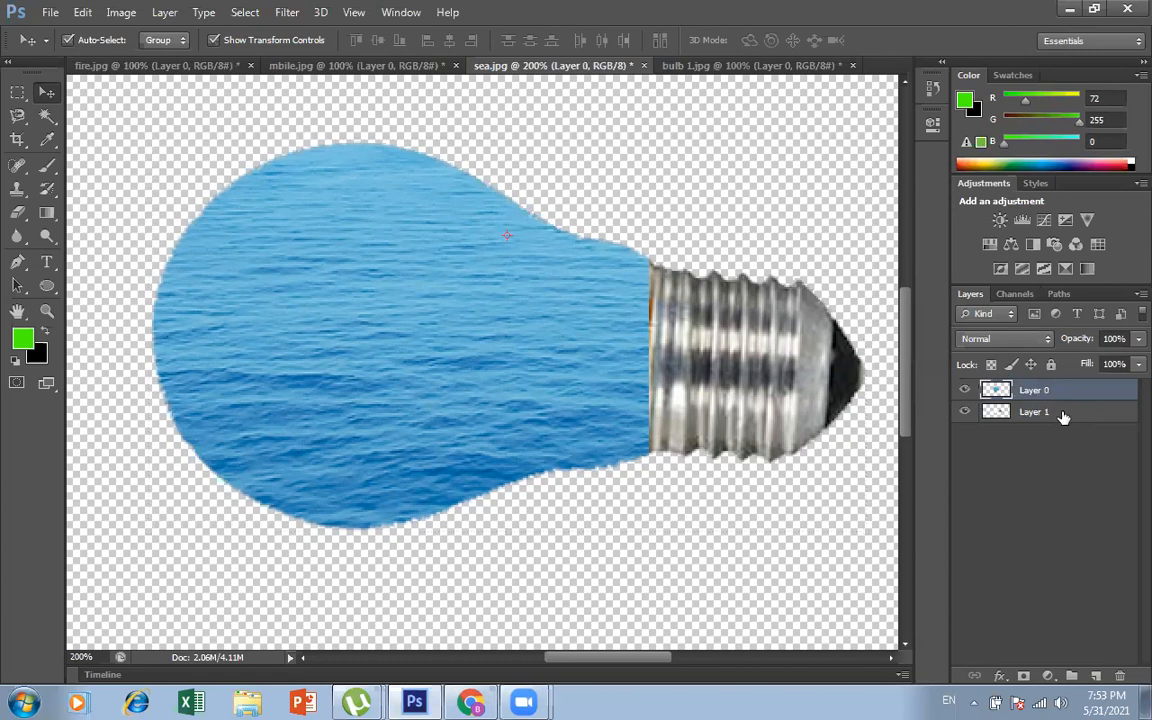
pyautogui.keyDown('shift'); pyautogui.click(1063, 417); pyautogui.keyUp('shift')
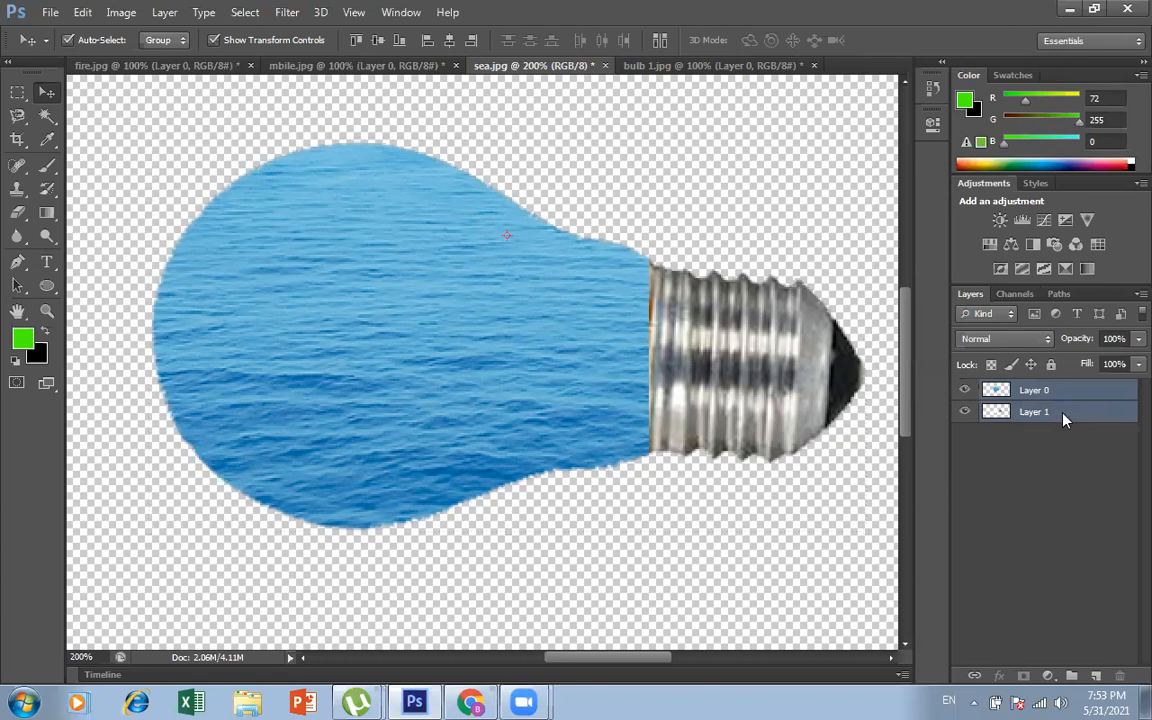
pyautogui.rightClick(1063, 419)
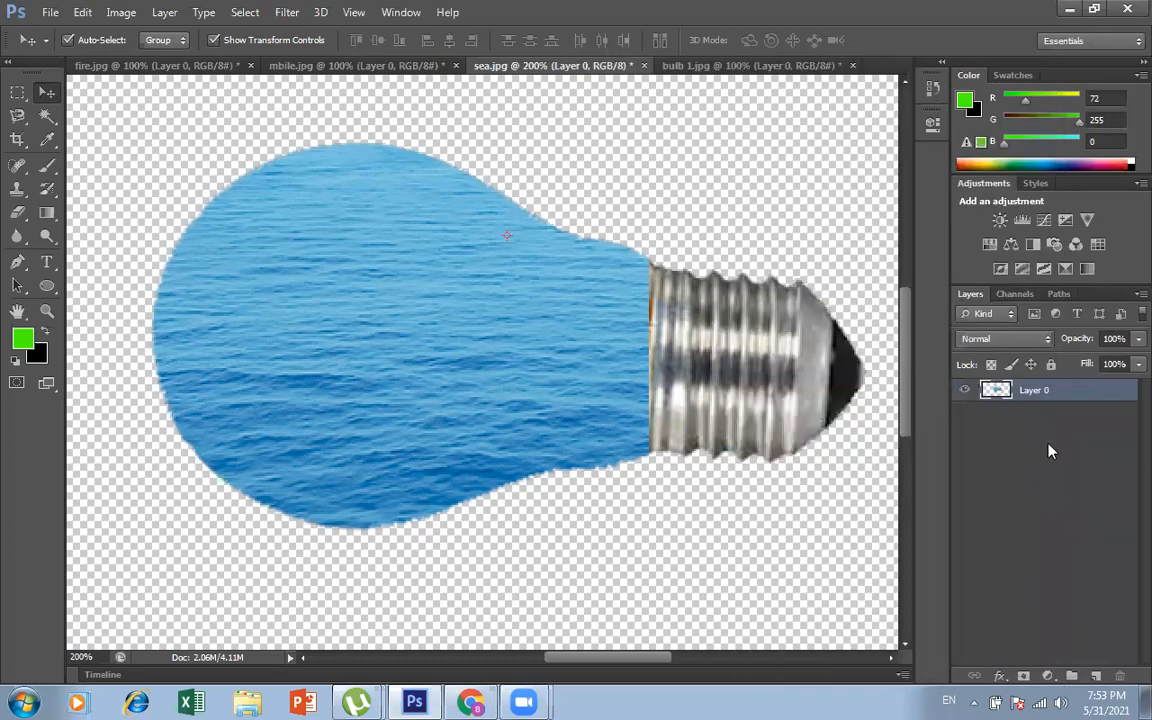
# Step: Shift the merged sea-filled bulb slightly on the canvas to test that it moves as one piece
pyautogui.moveTo(496, 447)
pyautogui.mouseDown()
pyautogui.moveTo(487, 404)
pyautogui.moveTo(442, 481)
pyautogui.moveTo(504, 524)
pyautogui.moveTo(488, 411)
pyautogui.moveTo(517, 411)
pyautogui.moveTo(481, 442)
pyautogui.moveTo(563, 463)
pyautogui.moveTo(503, 449)
pyautogui.mouseUp()
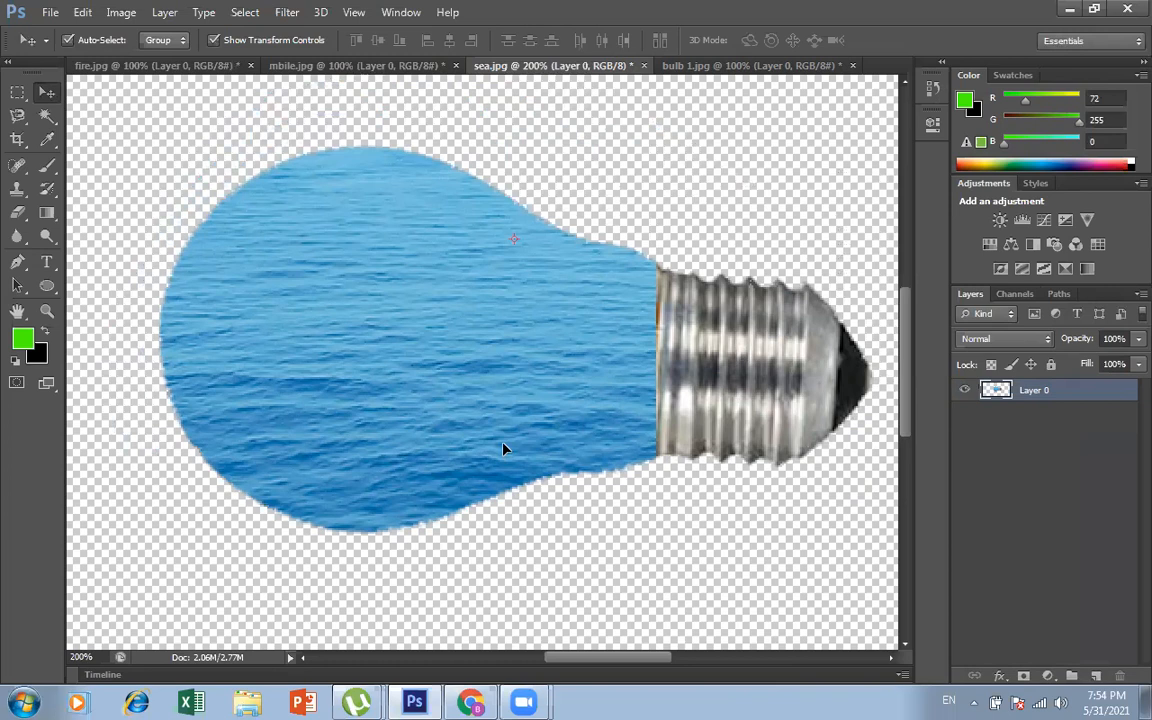
pyautogui.moveTo(450, 393)
pyautogui.mouseDown()
pyautogui.moveTo(381, 380)
pyautogui.moveTo(465, 386)
pyautogui.moveTo(451, 388)
pyautogui.mouseUp()
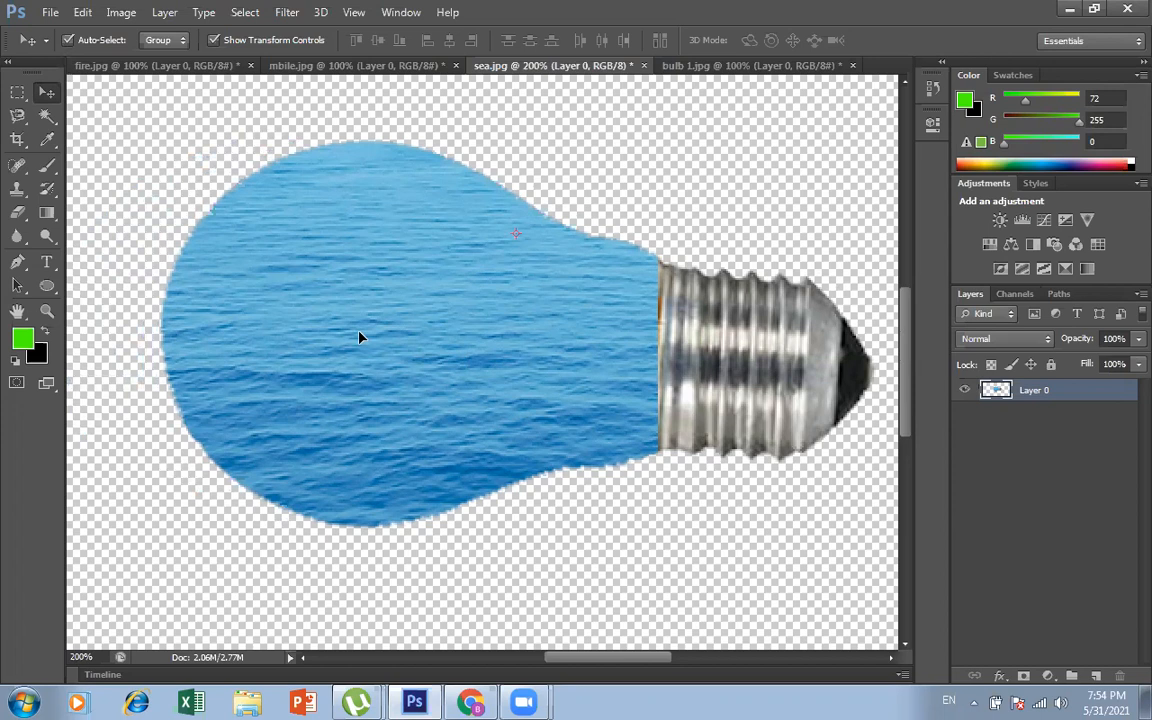
pyautogui.moveTo(360, 337)
pyautogui.mouseDown()
pyautogui.moveTo(440, 391)
pyautogui.moveTo(362, 352)
pyautogui.mouseUp()
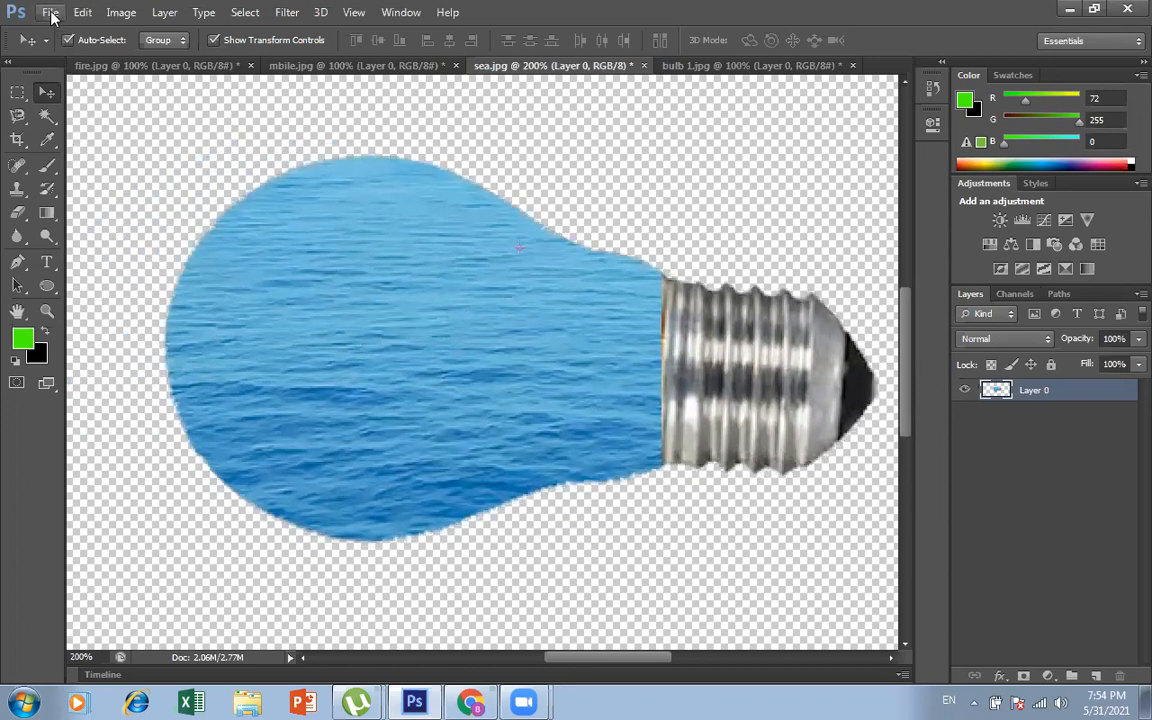
# Step: Save the sea-filled bulb to the Desktop as sea.png in PNG format with Smallest / Slow compression and no interlacing
pyautogui.click(49, 12)
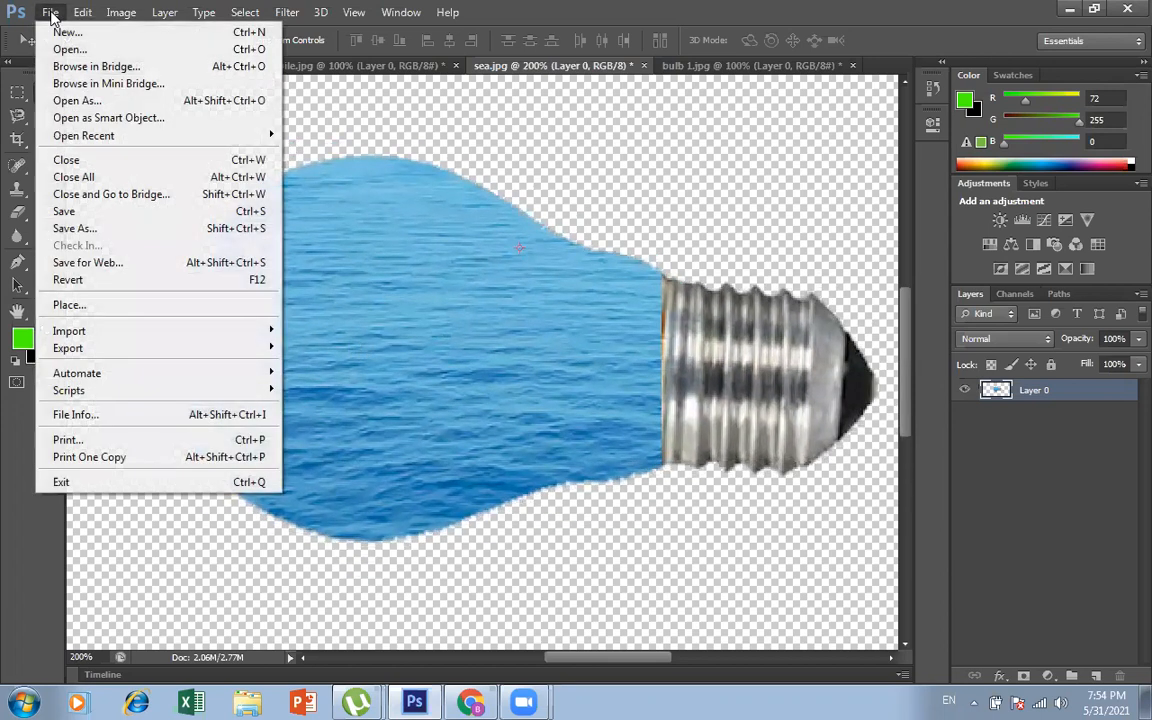
pyautogui.click(185, 229)
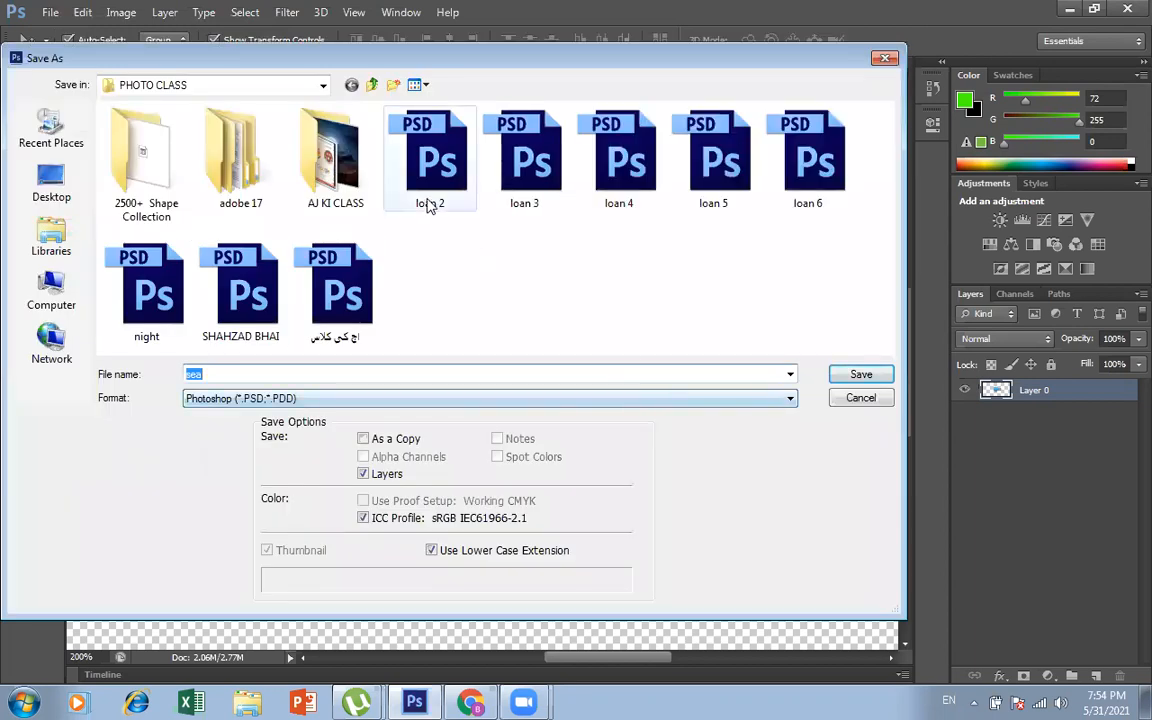
pyautogui.click(323, 86)
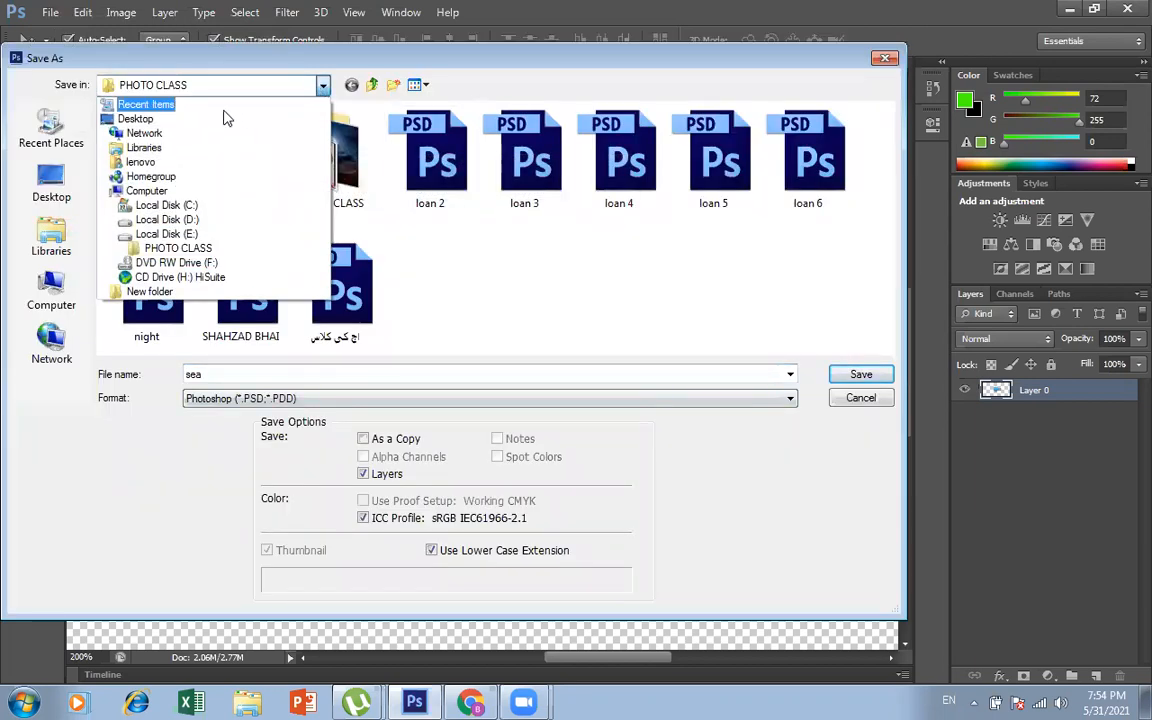
pyautogui.click(222, 121)
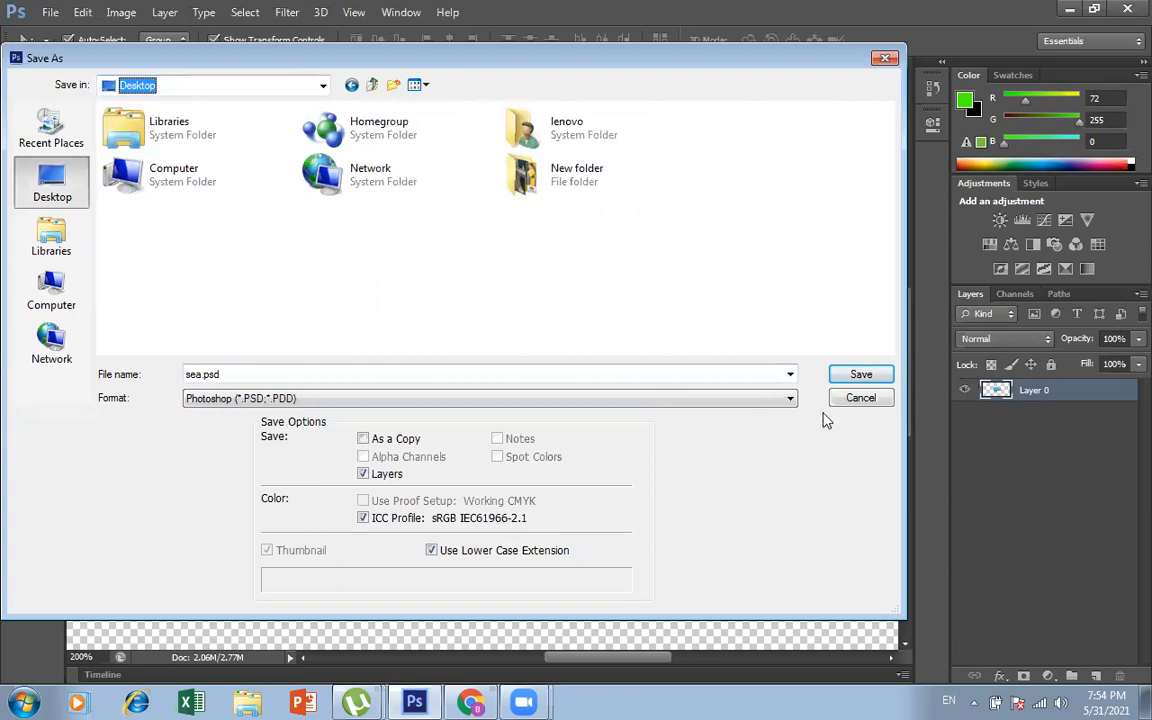
pyautogui.click(787, 400)
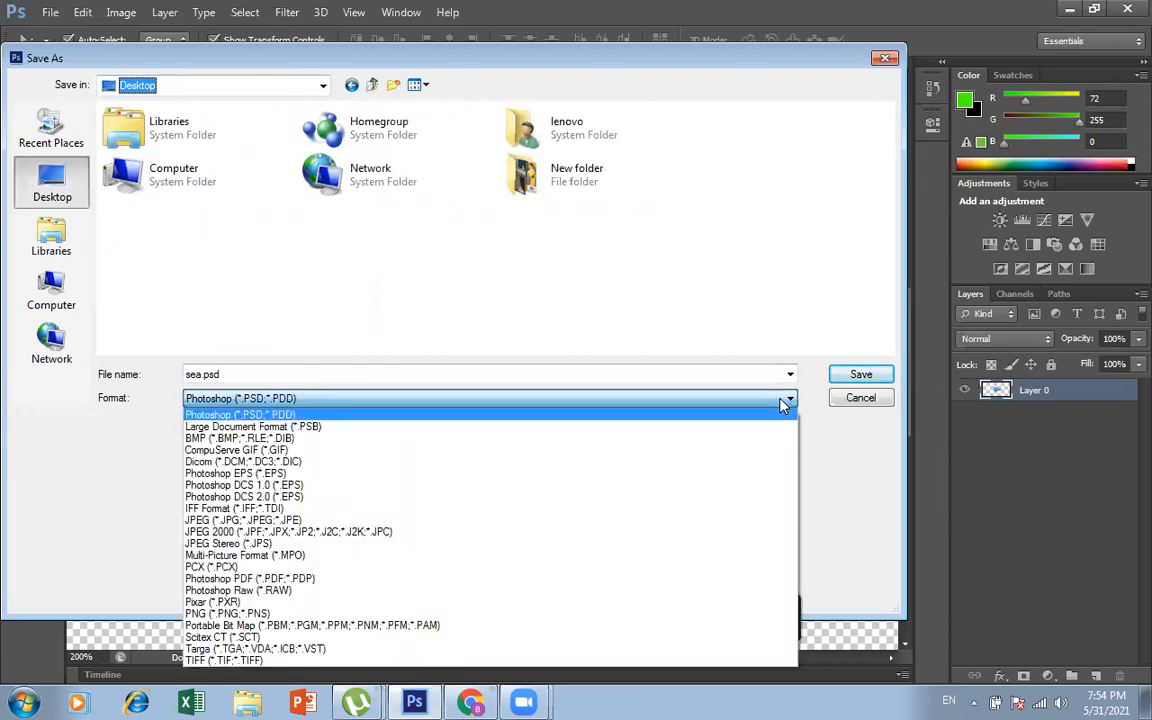
pyautogui.click(442, 615)
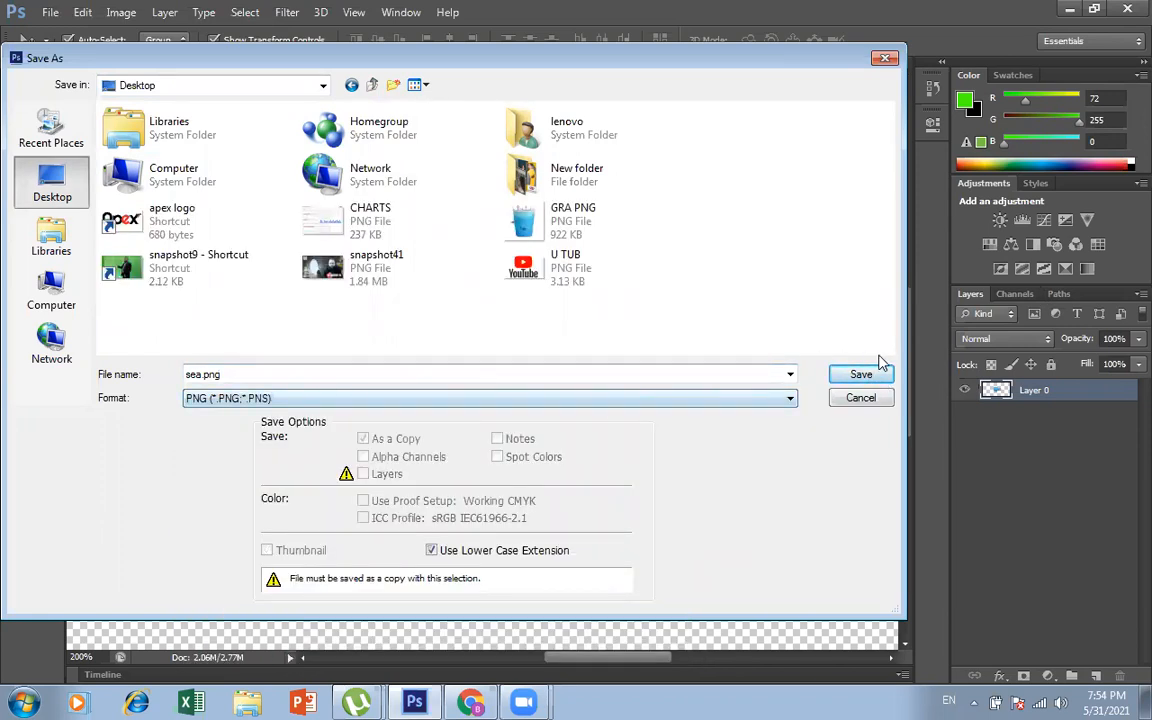
pyautogui.click(866, 374)
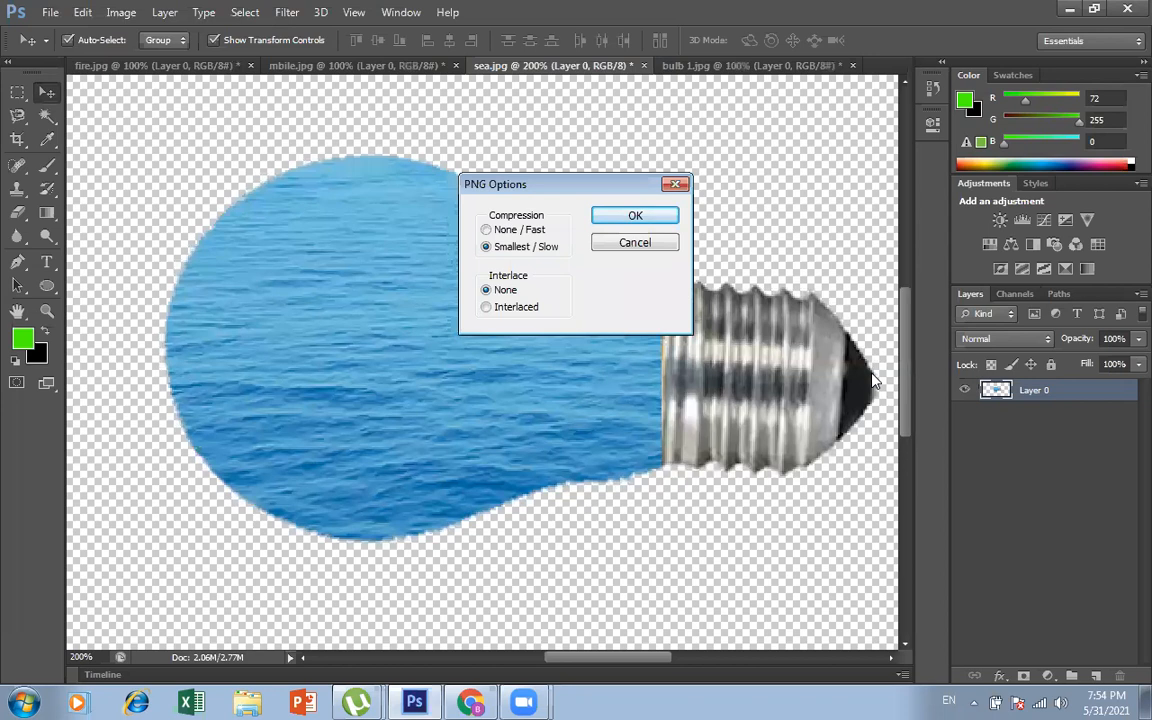
pyautogui.click(658, 218)
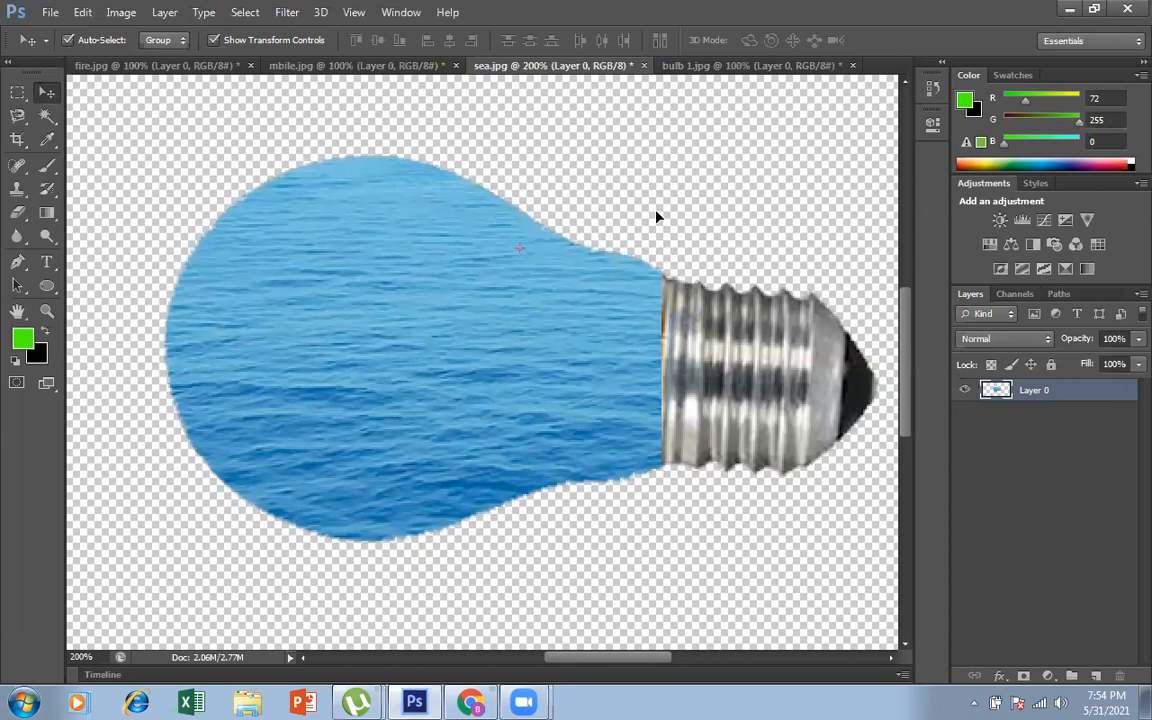
# Step: Close bulb 1.jpg and sea.jpg without saving their changes
pyautogui.click(852, 65)
pyautogui.click(580, 276)
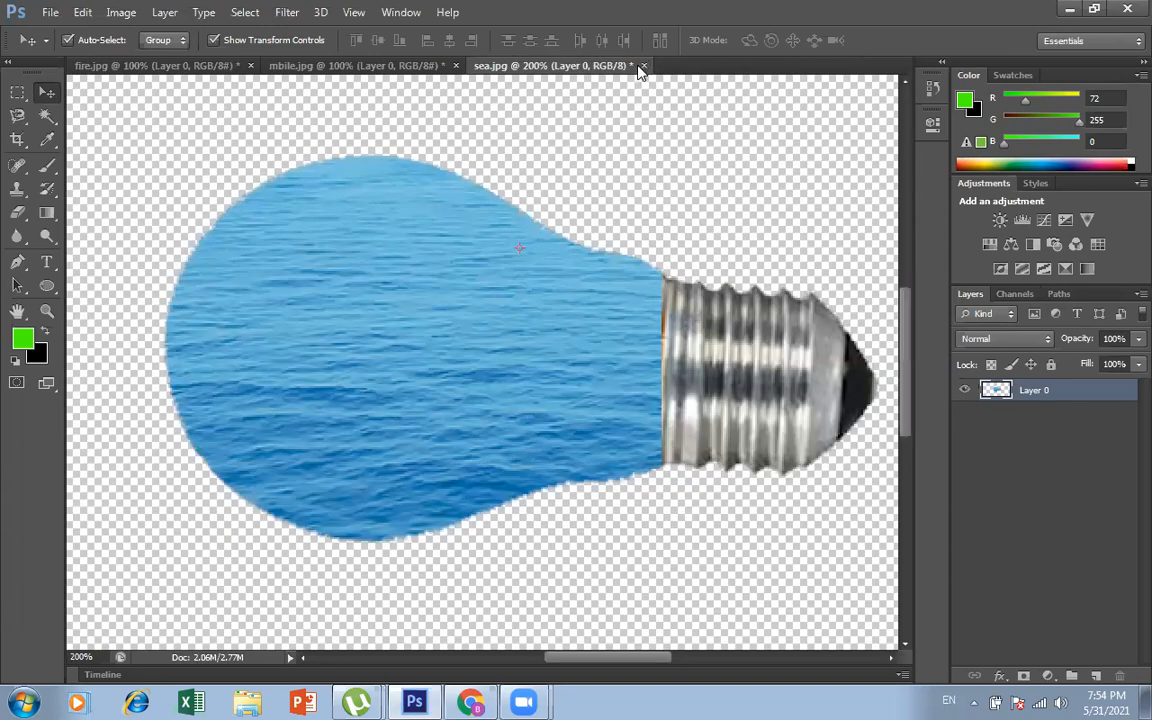
pyautogui.click(643, 66)
pyautogui.click(580, 276)
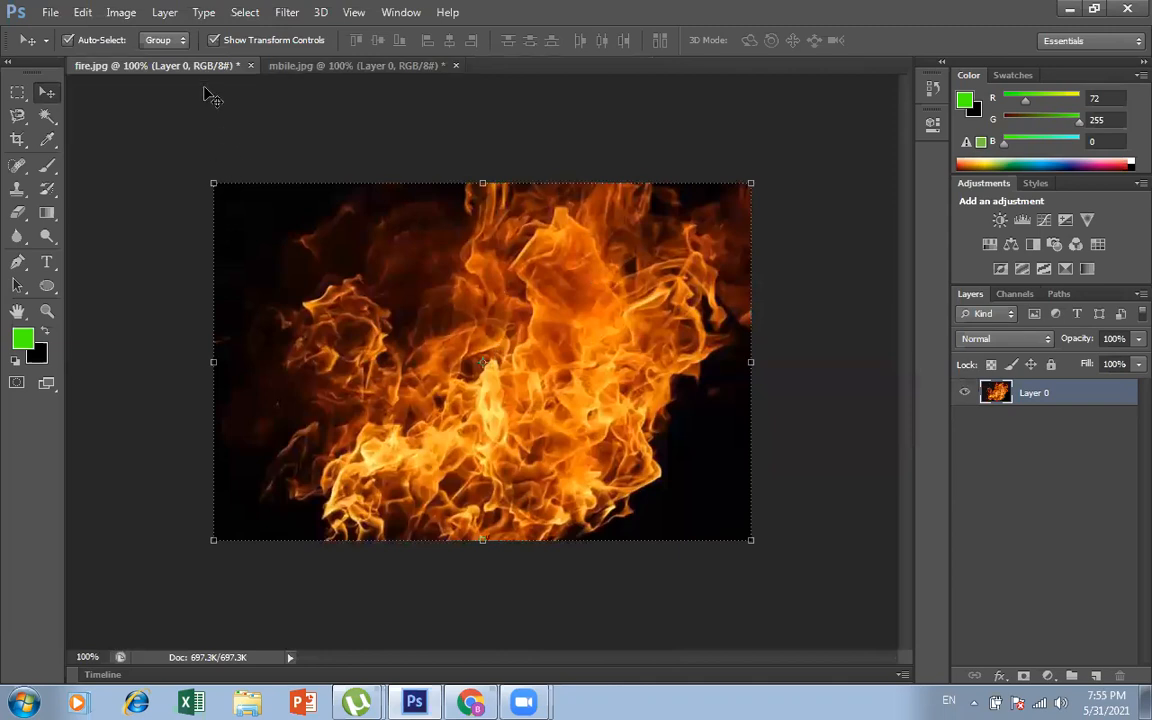
pyautogui.click(325, 70)
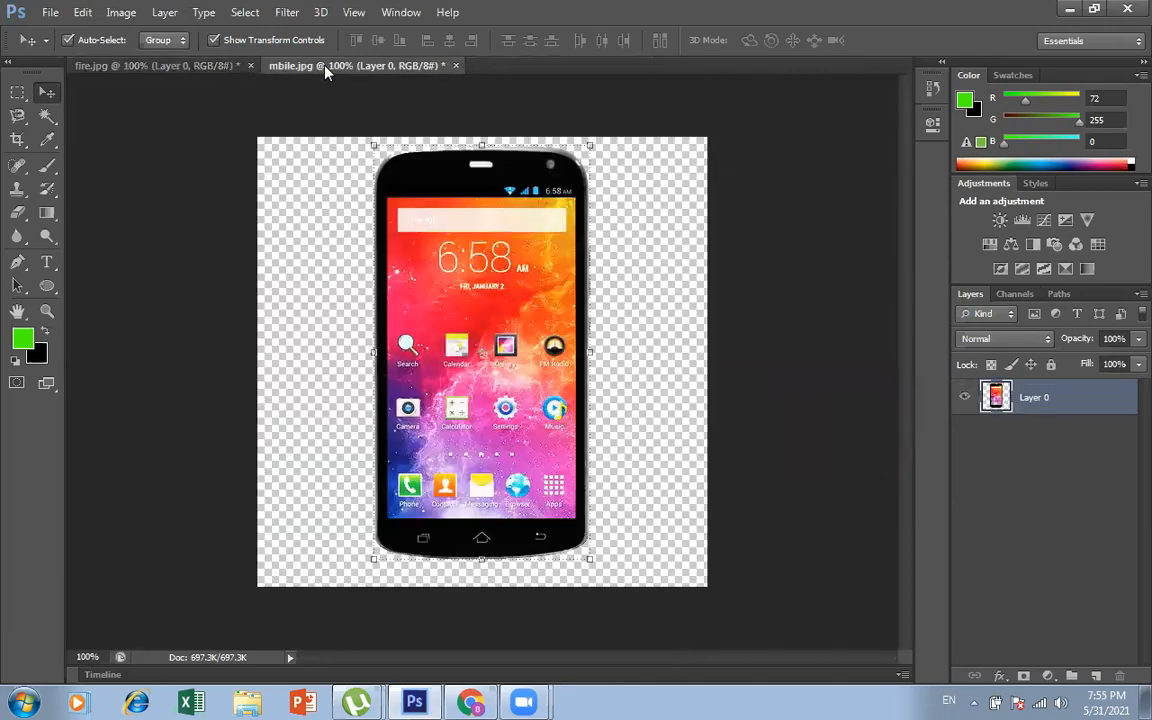
pyautogui.click(200, 66)
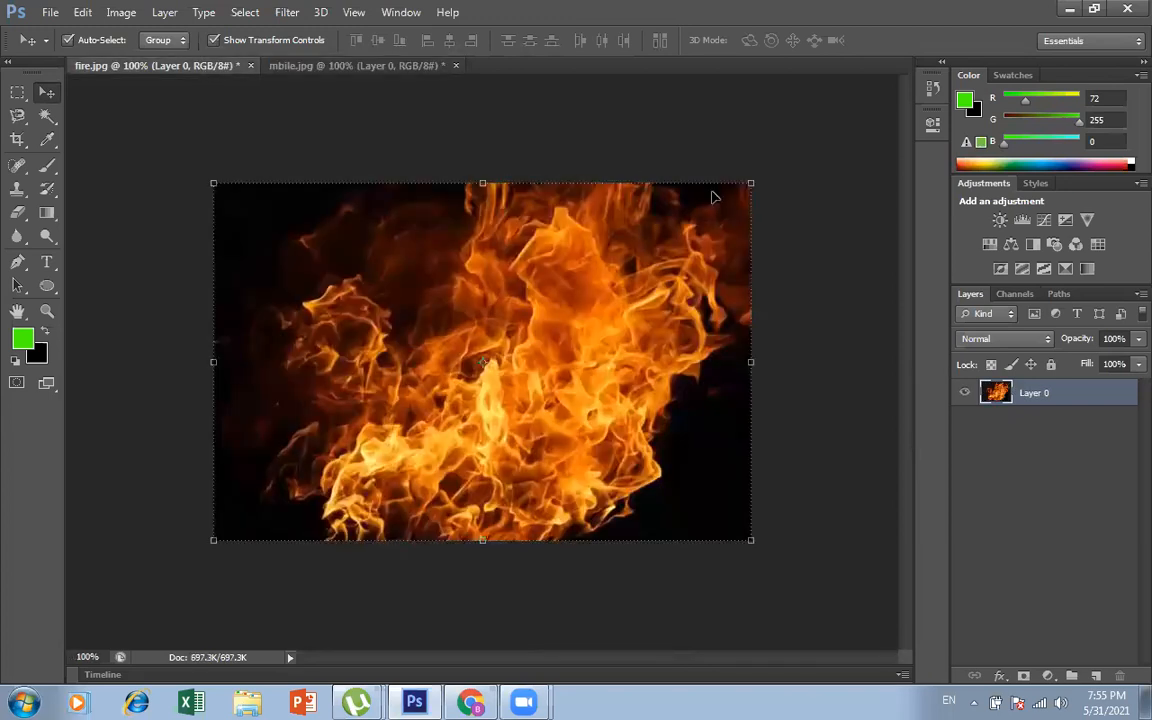
pyautogui.click(839, 358)
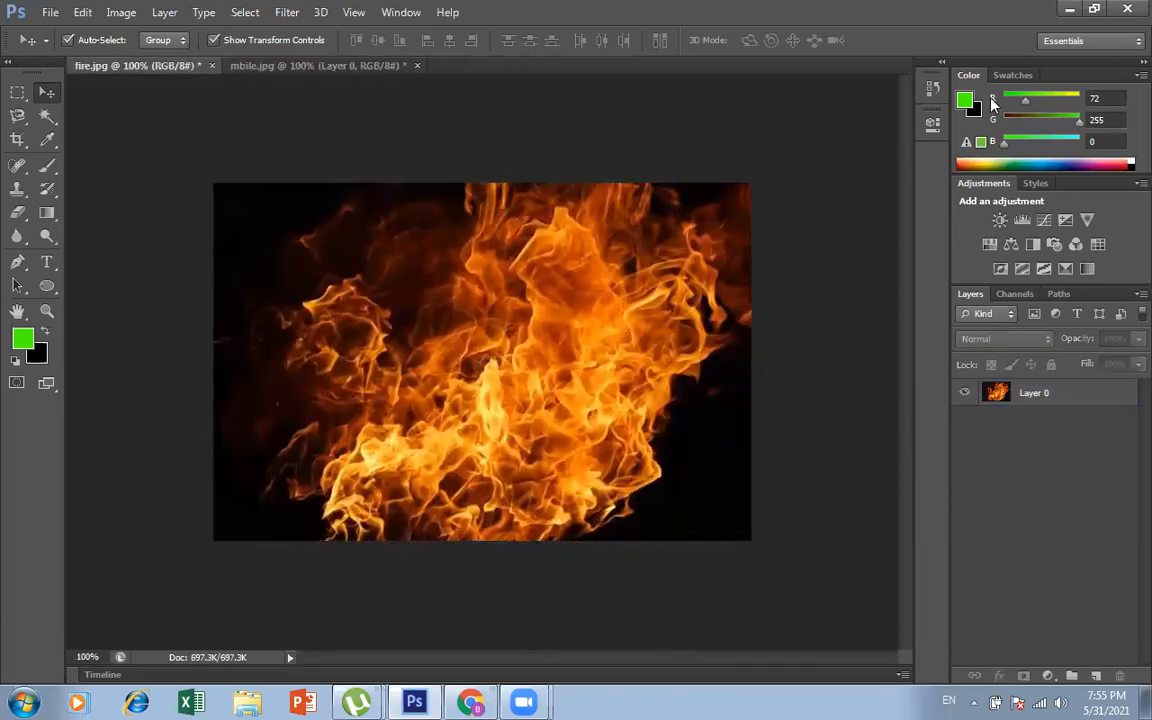
# Step: Open the exported sea.png from the Desktop
pyautogui.click(50, 14)
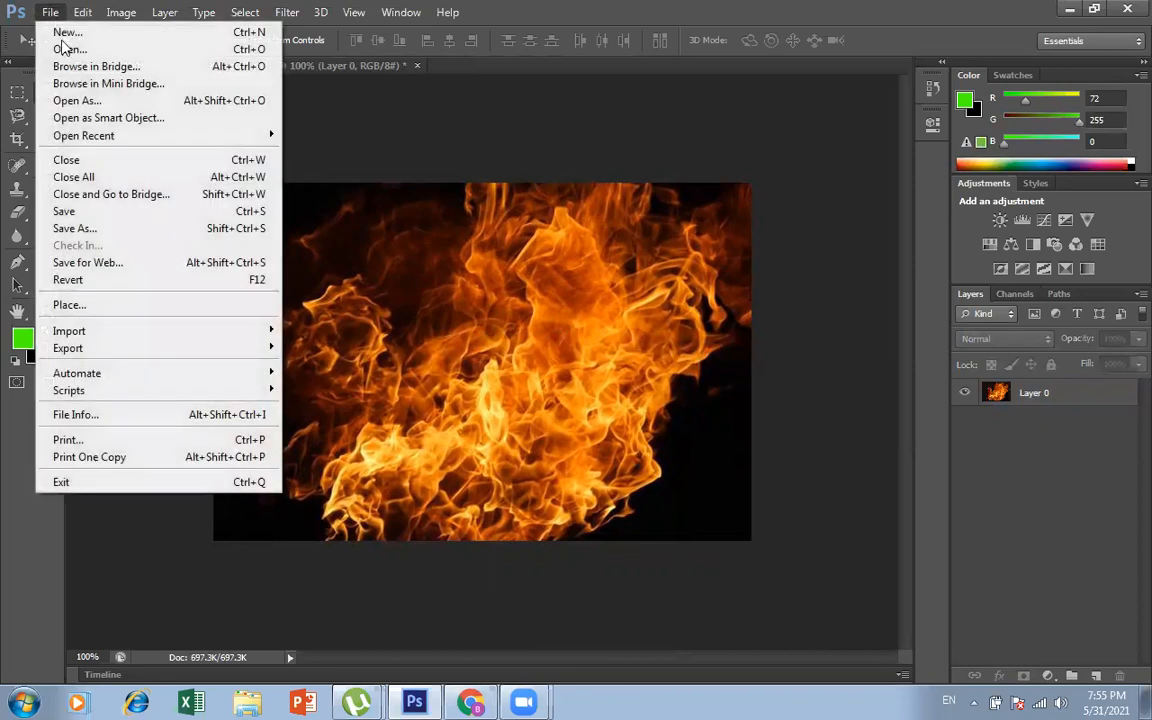
pyautogui.click(60, 46)
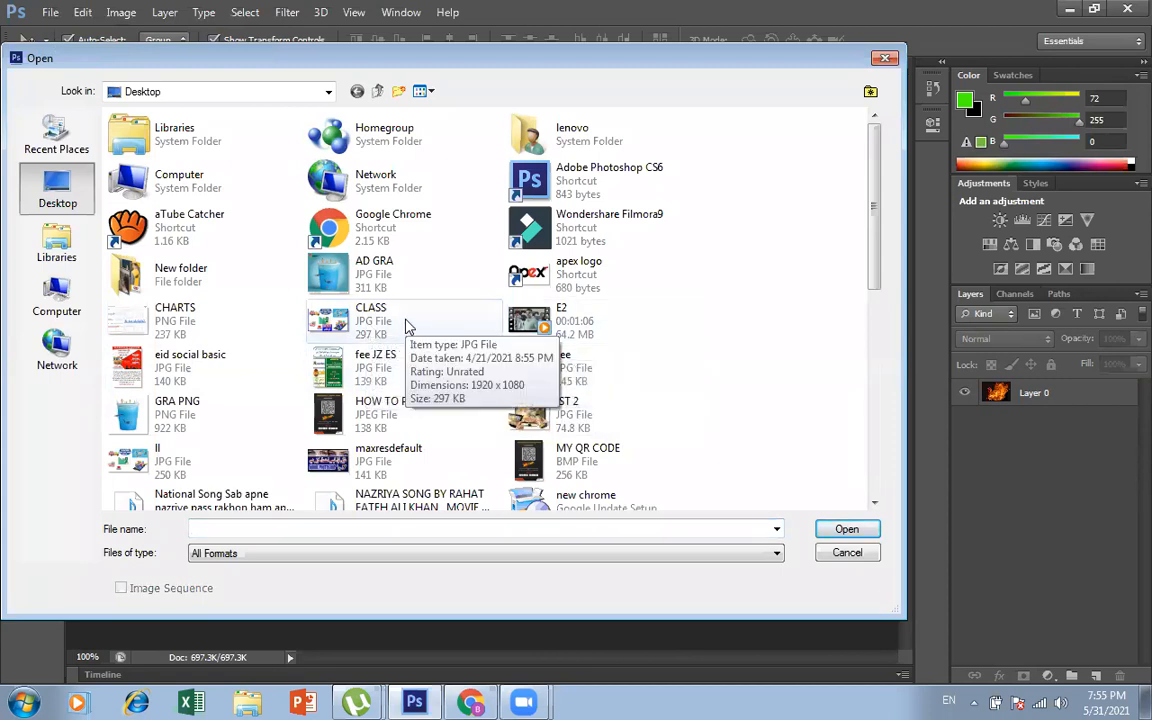
pyautogui.write('sea')
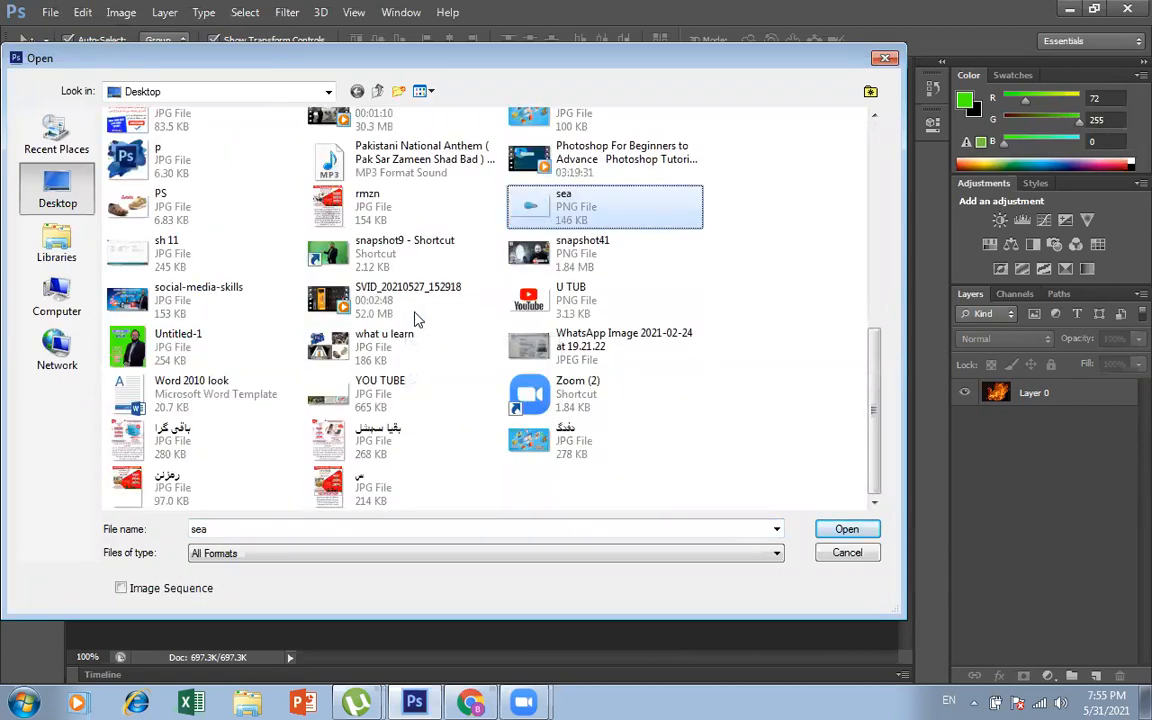
pyautogui.click(643, 198)
pyautogui.click(846, 533)
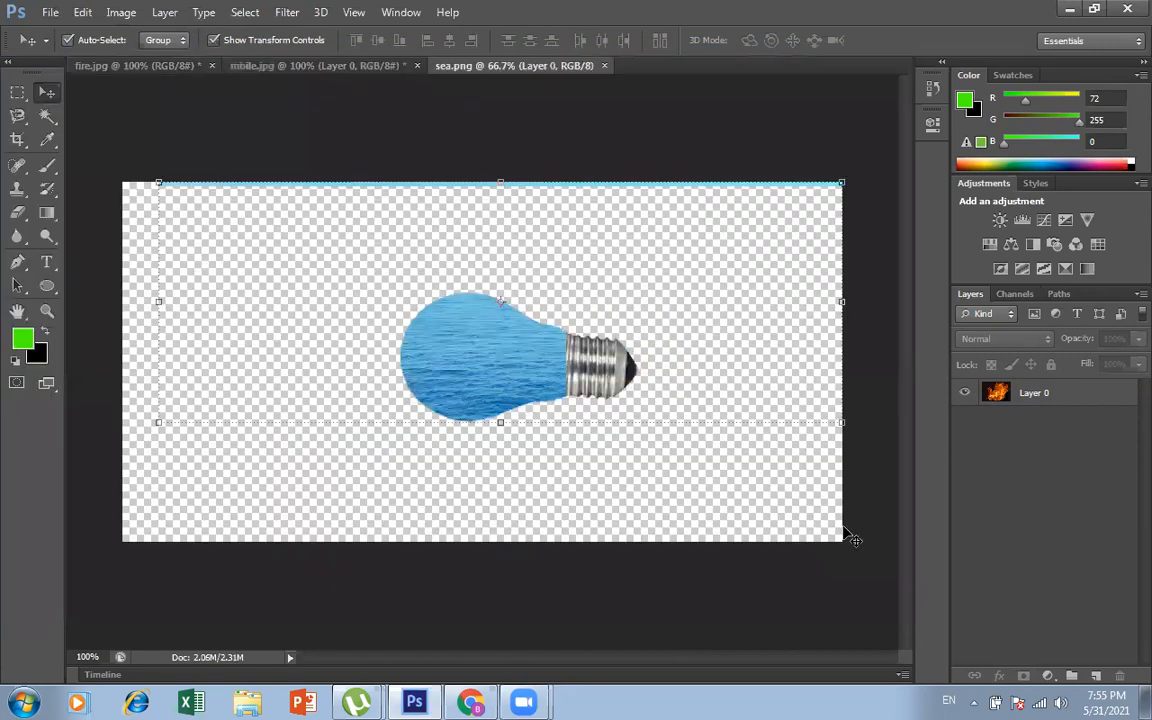
# Step: Move the bulb layer a little lower on the canvas and check its extent with Free Transform
pyautogui.moveTo(495, 345); pyautogui.dragTo(460, 414)
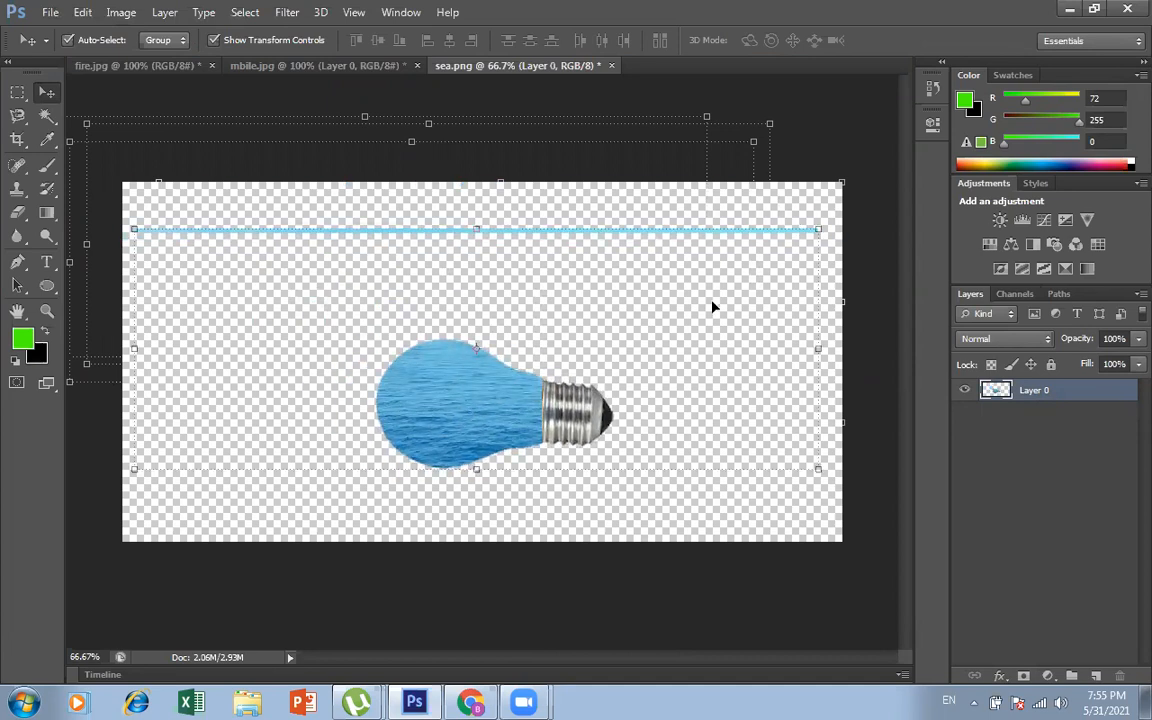
pyautogui.hotkey('ctrl', 't')
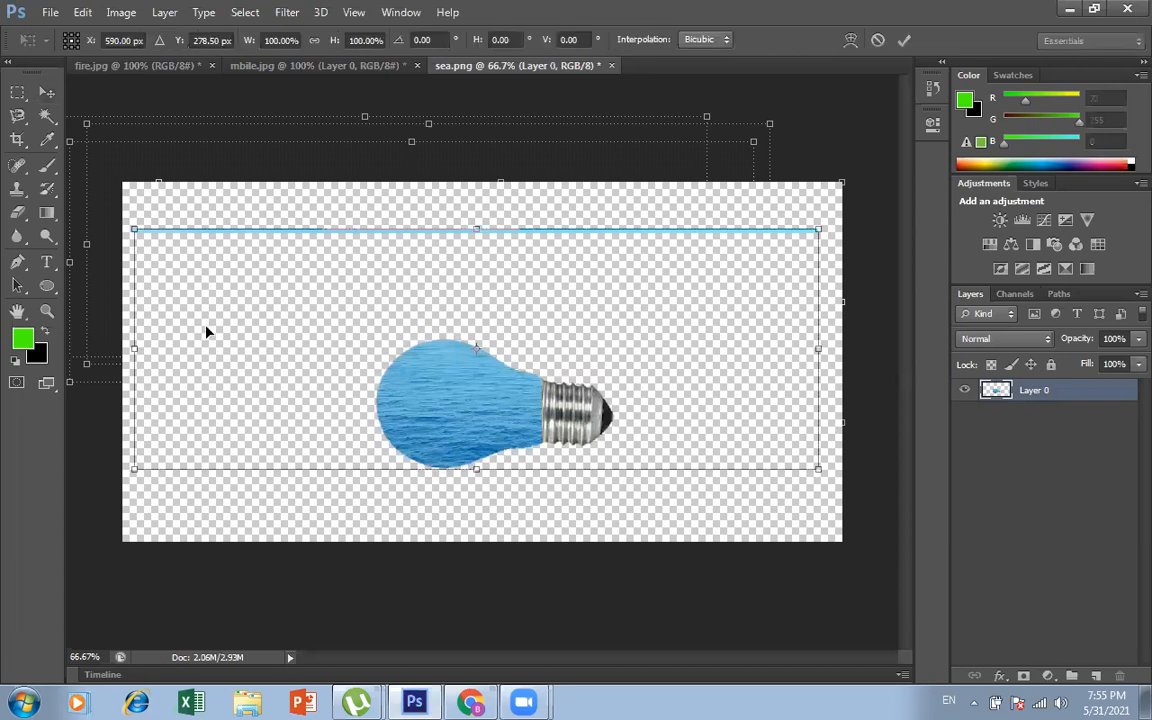
pyautogui.press('Return')
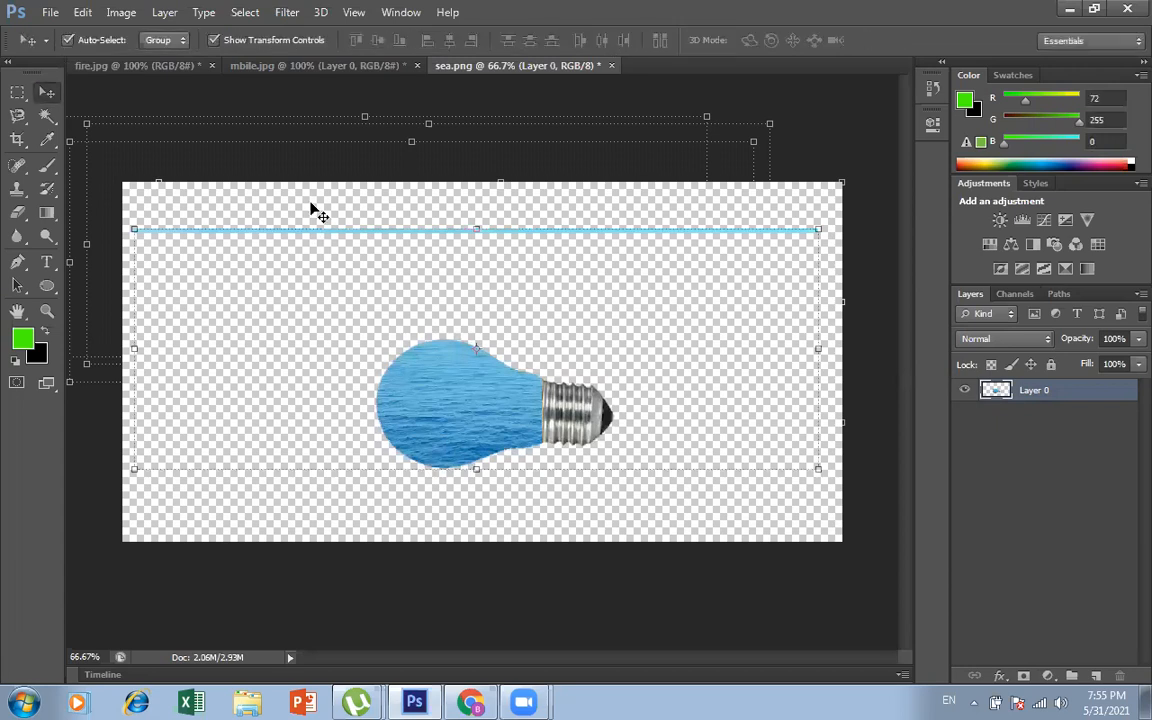
pyautogui.hotkey('ctrl', 't')
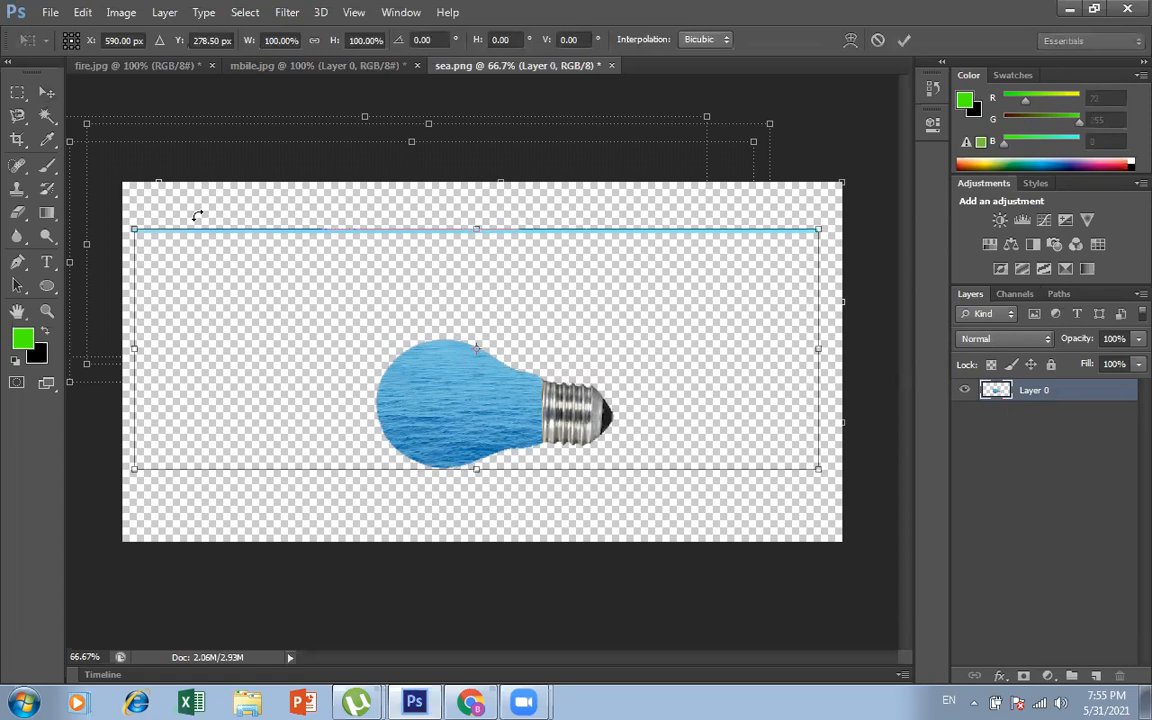
# Step: Delete the stray blue strip above the bulb using a rectangular marquee selection, and copy the cleaned bulb onto the flames in fire.jpg
pyautogui.click(17, 92)
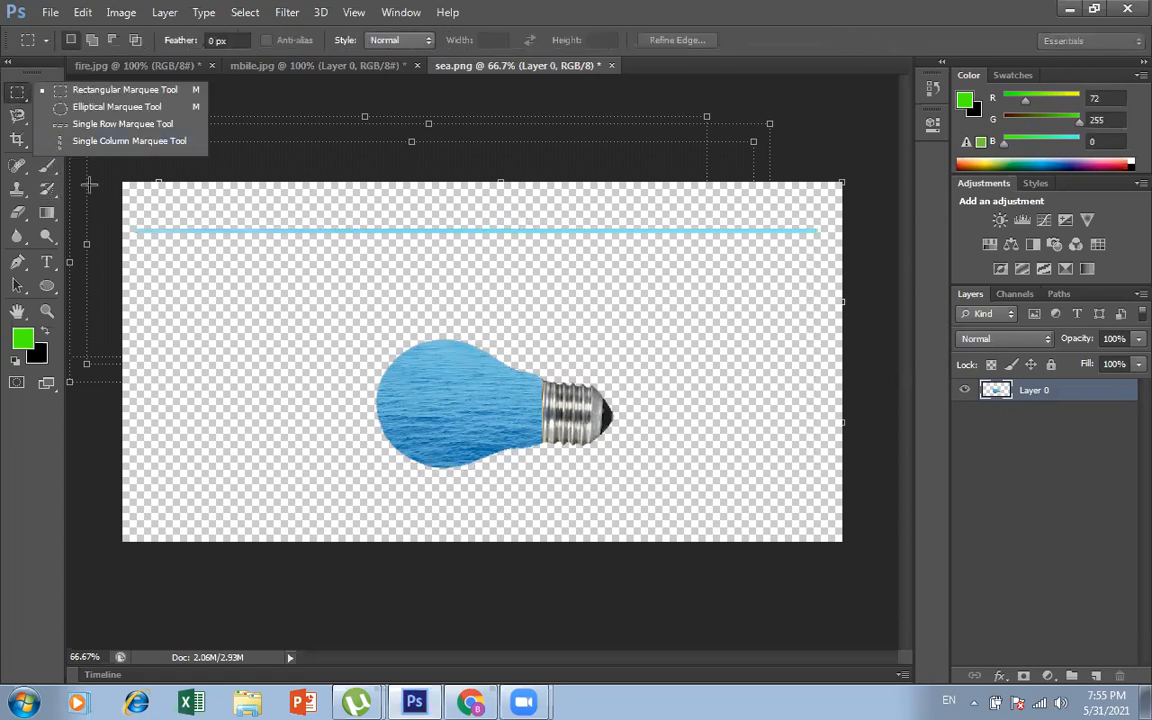
pyautogui.moveTo(127, 214); pyautogui.dragTo(833, 256)
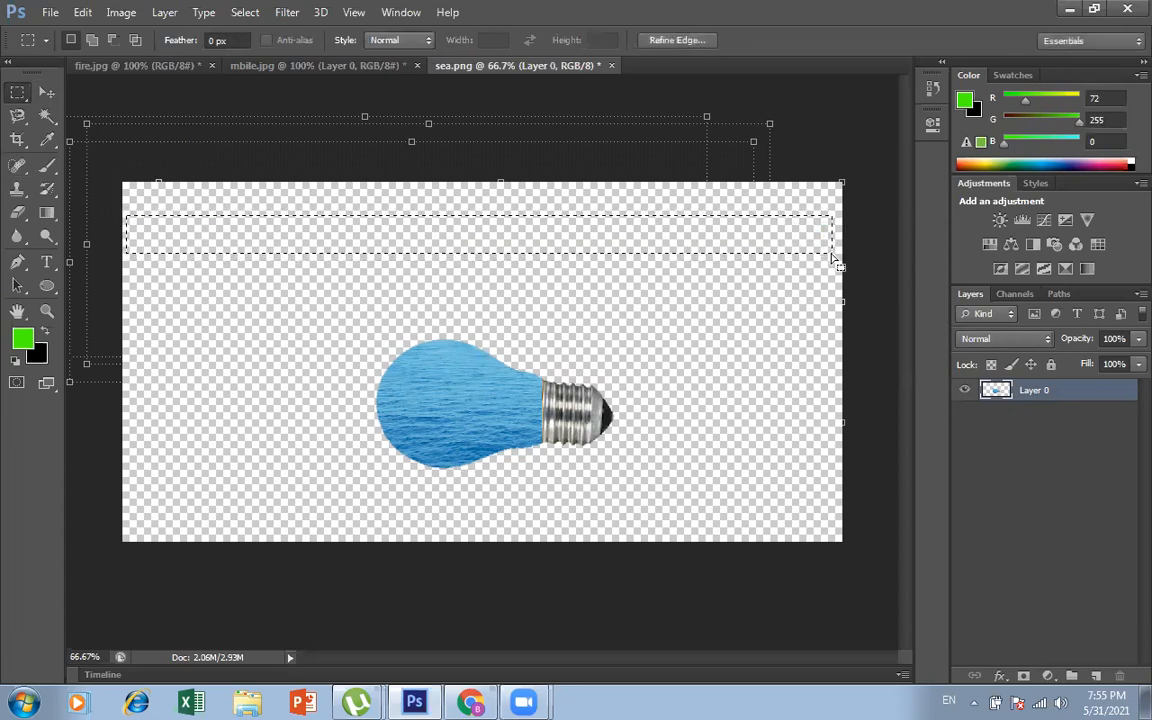
pyautogui.click(558, 250)
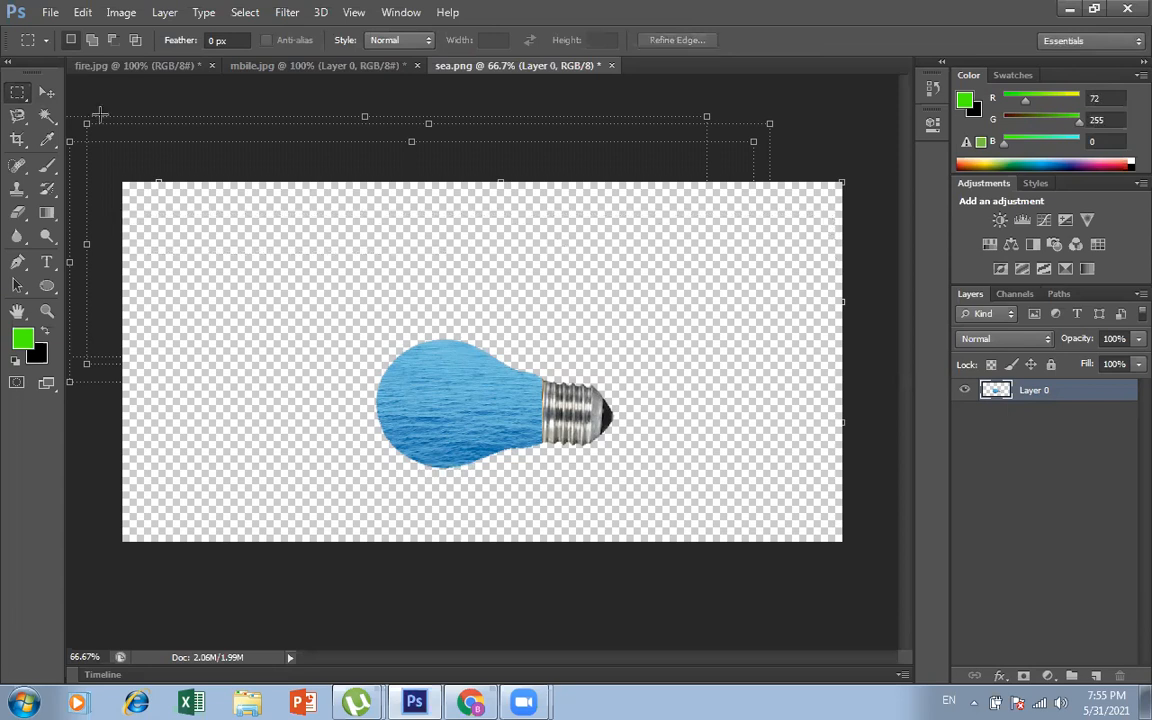
pyautogui.click(47, 92)
pyautogui.moveTo(440, 395); pyautogui.dragTo(437, 341)
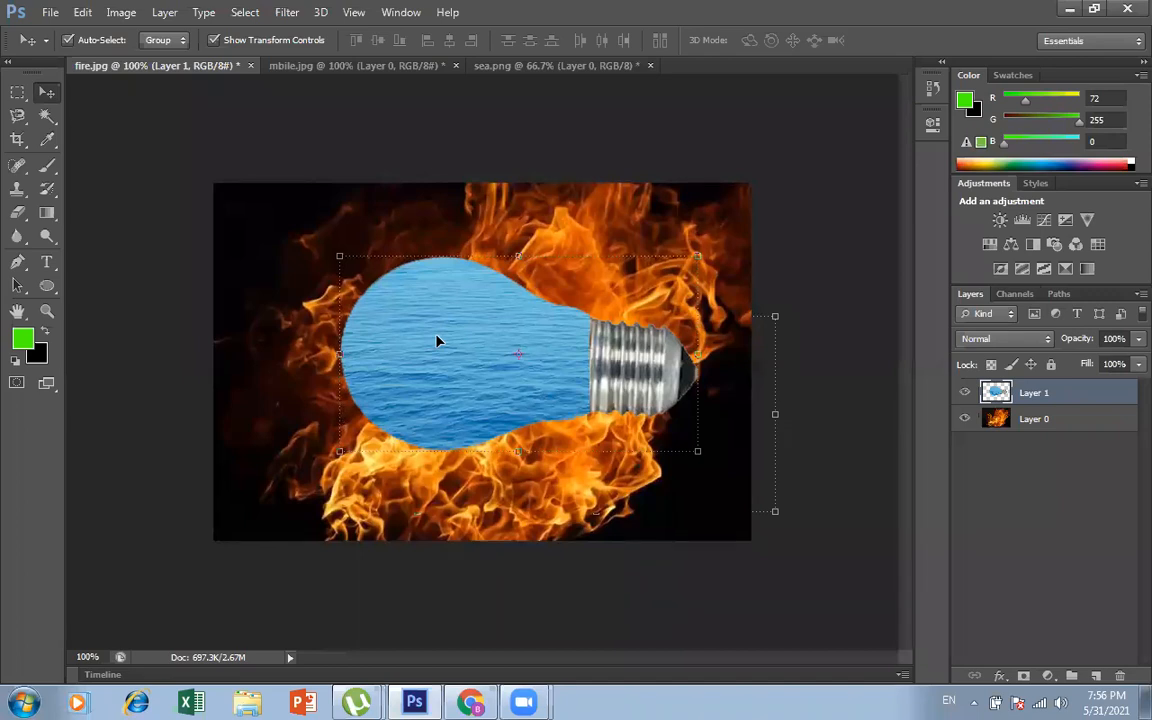
# Step: Add a new blank layer above the phone in mbile.jpg, and shift the phone's Layer 0 slightly on the canvas
pyautogui.click(366, 64)
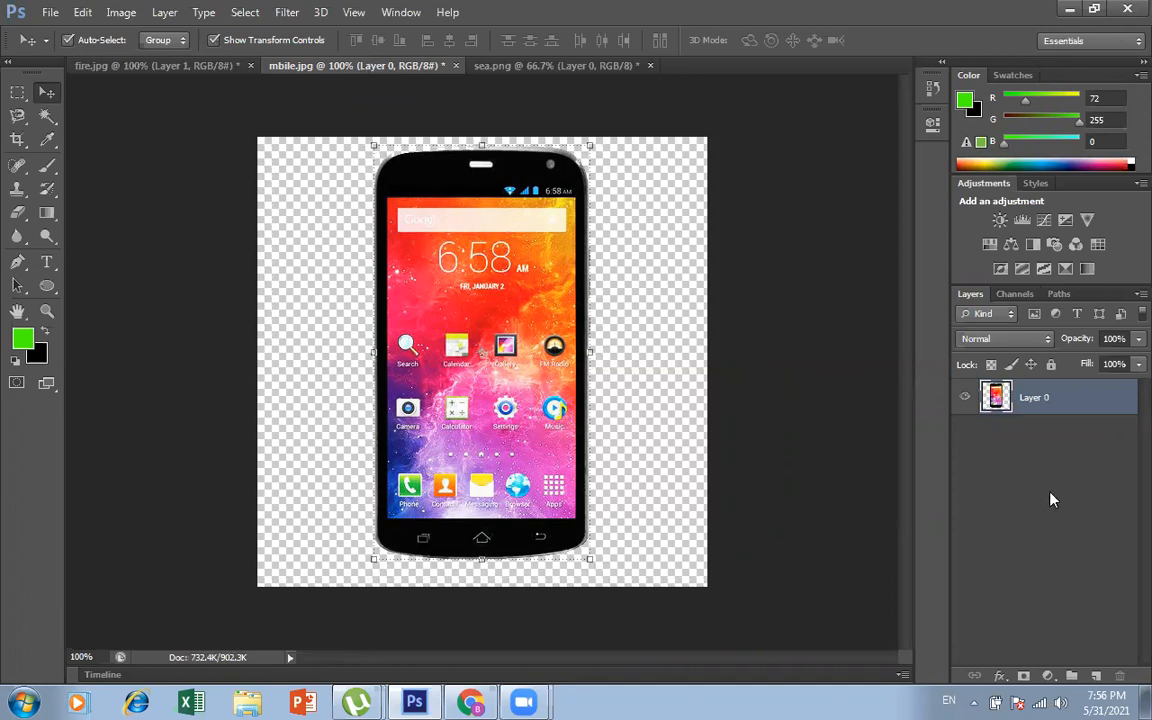
pyautogui.click(1075, 478)
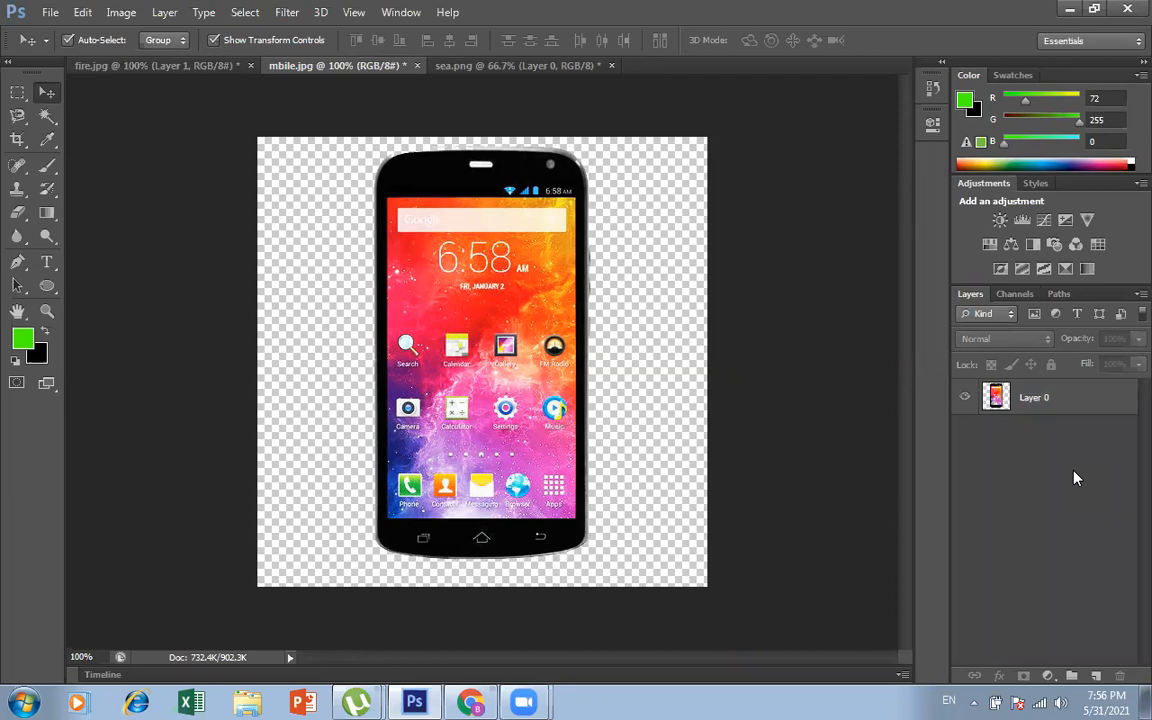
pyautogui.hotkey('ctrl', 'shift', 'n')
pyautogui.press('Return')
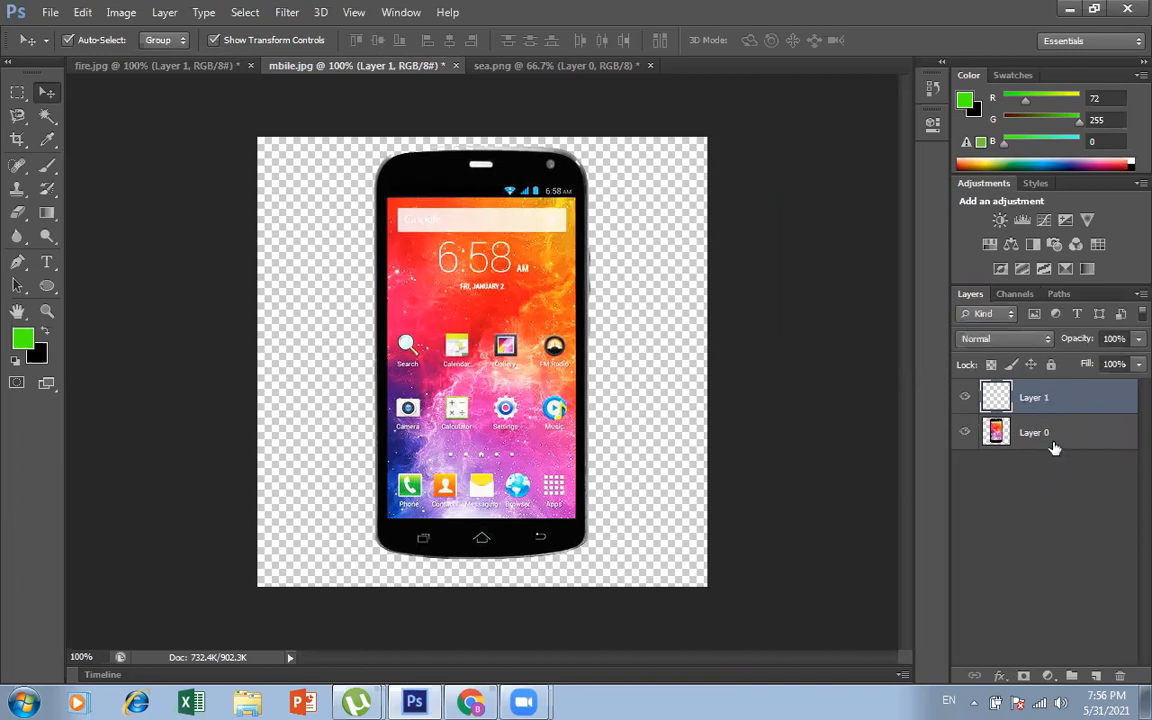
pyautogui.click(1055, 440)
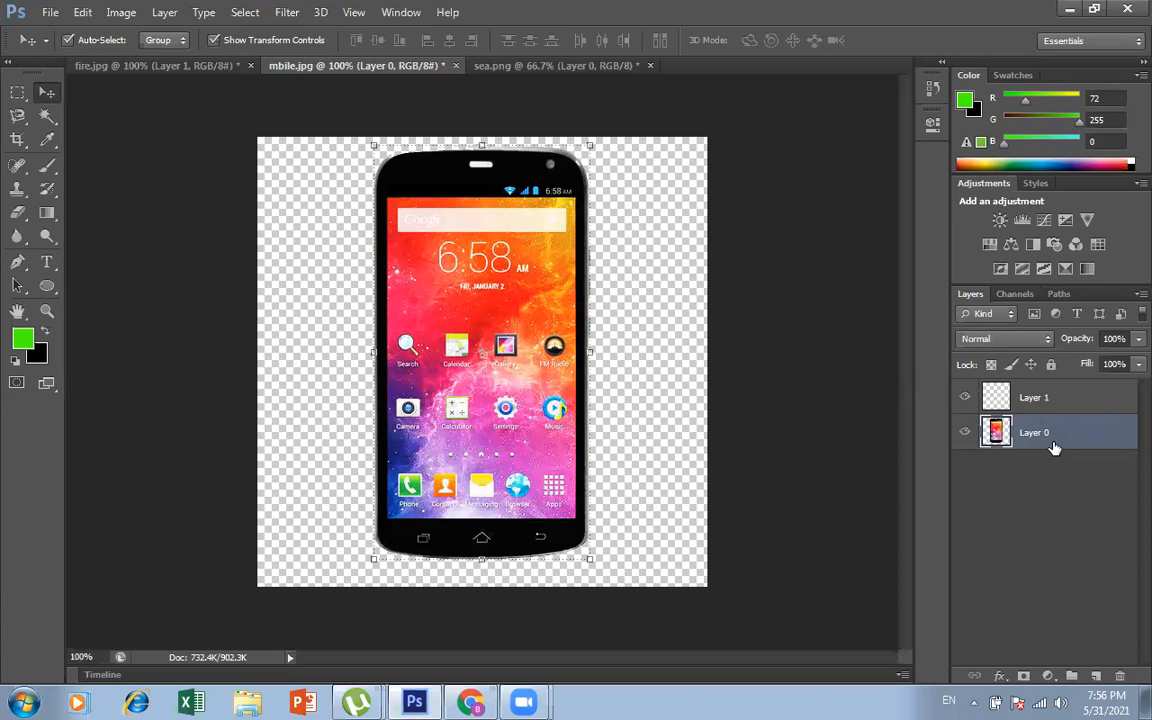
pyautogui.moveTo(429, 346); pyautogui.dragTo(521, 353)
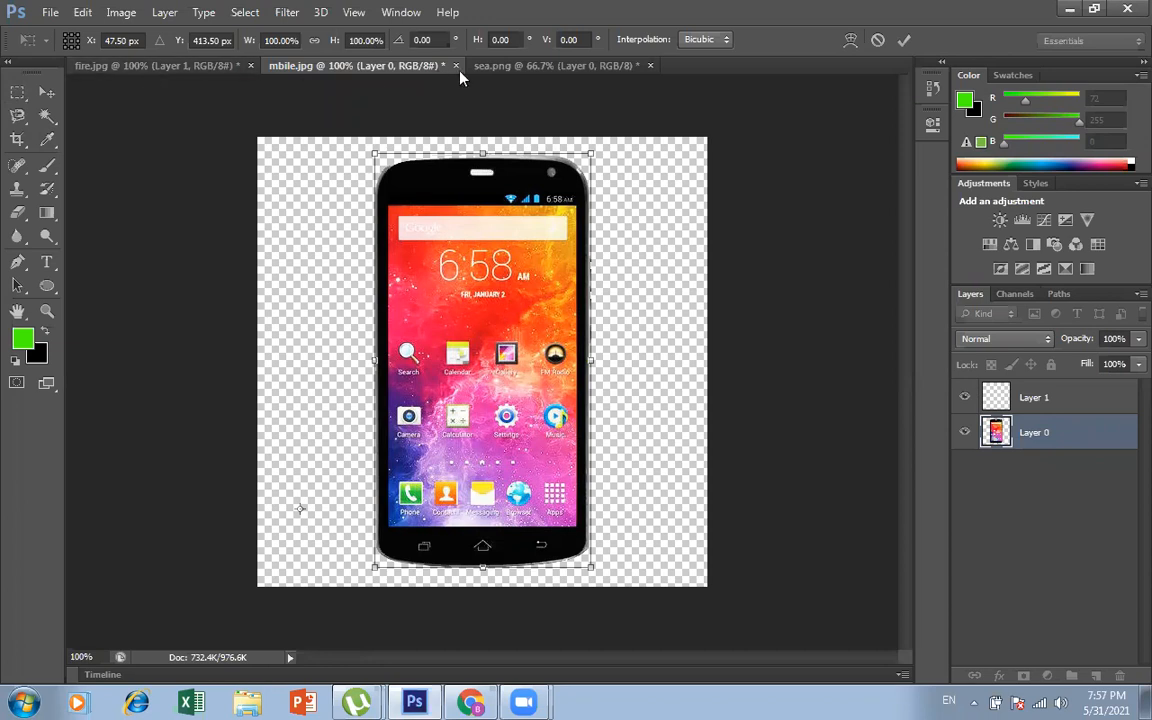
# Step: Open the sea photo gr4 from the PHOTO CLASS folder on Local Disk (E:)
pyautogui.click(512, 68)
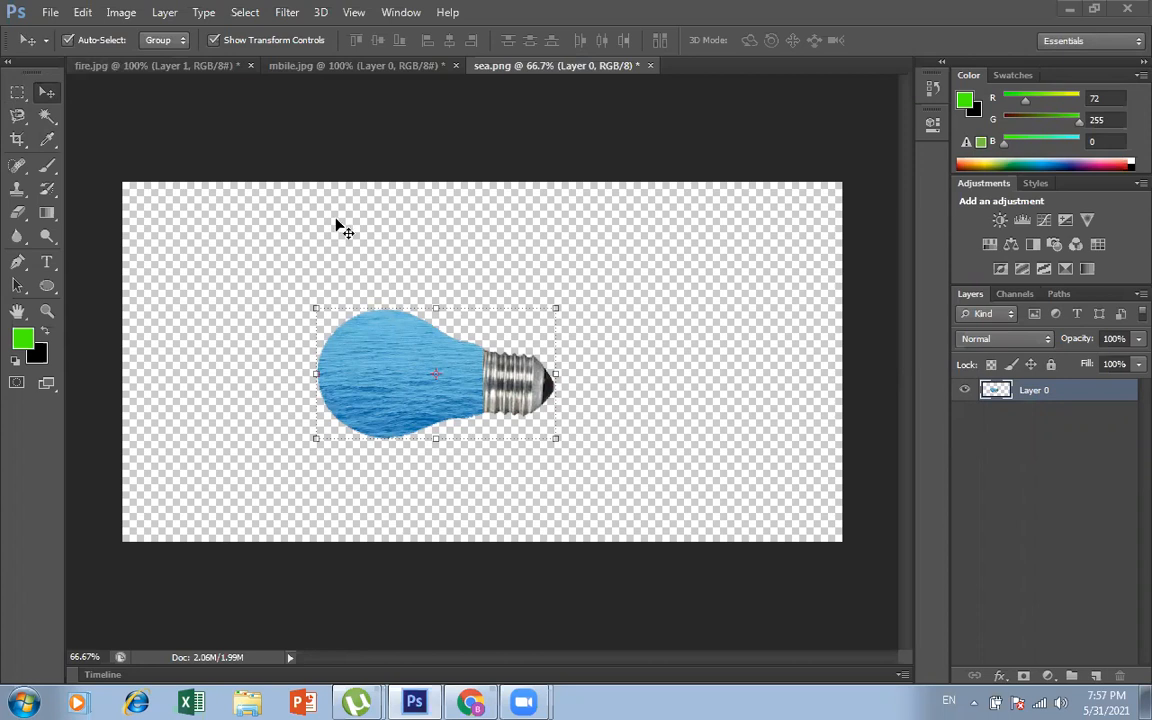
pyautogui.click(45, 15)
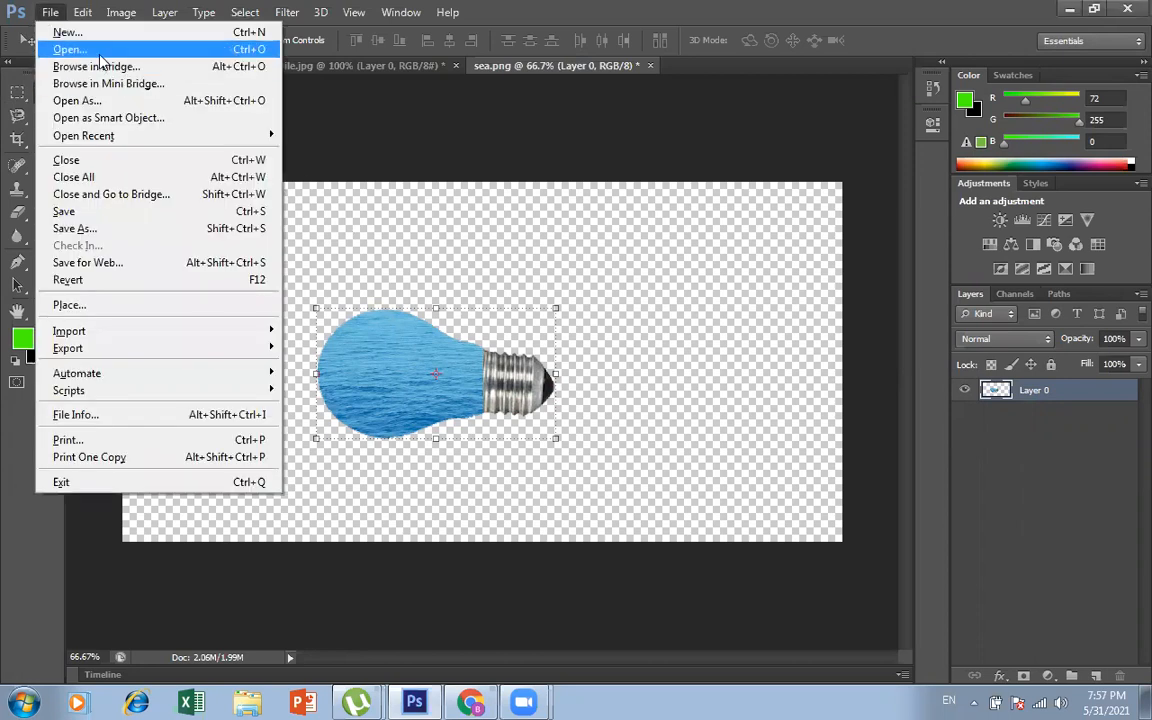
pyautogui.click(89, 49)
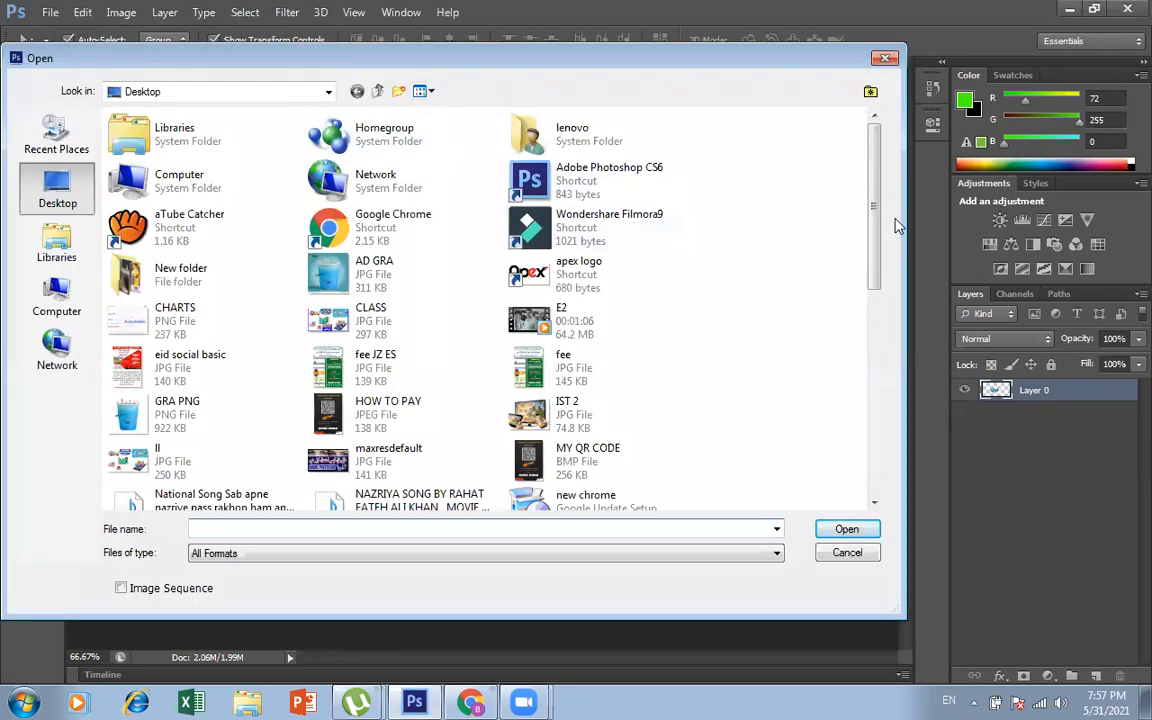
pyautogui.moveTo(874, 218); pyautogui.dragTo(874, 420)
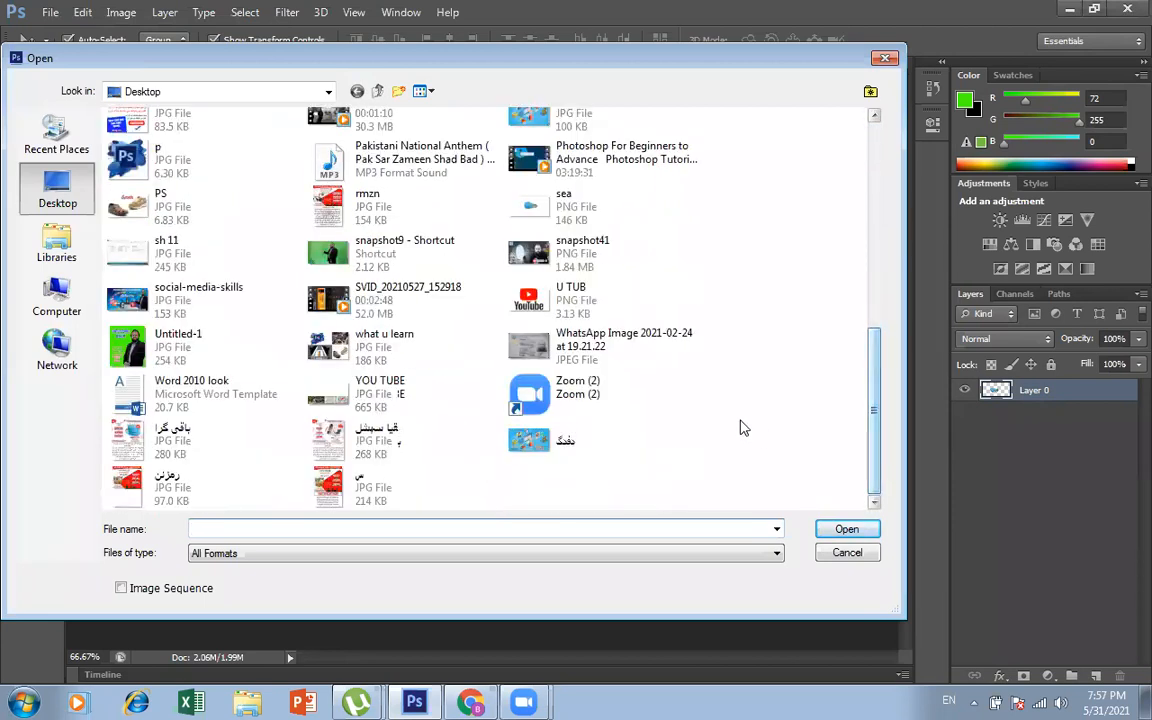
pyautogui.click(330, 91)
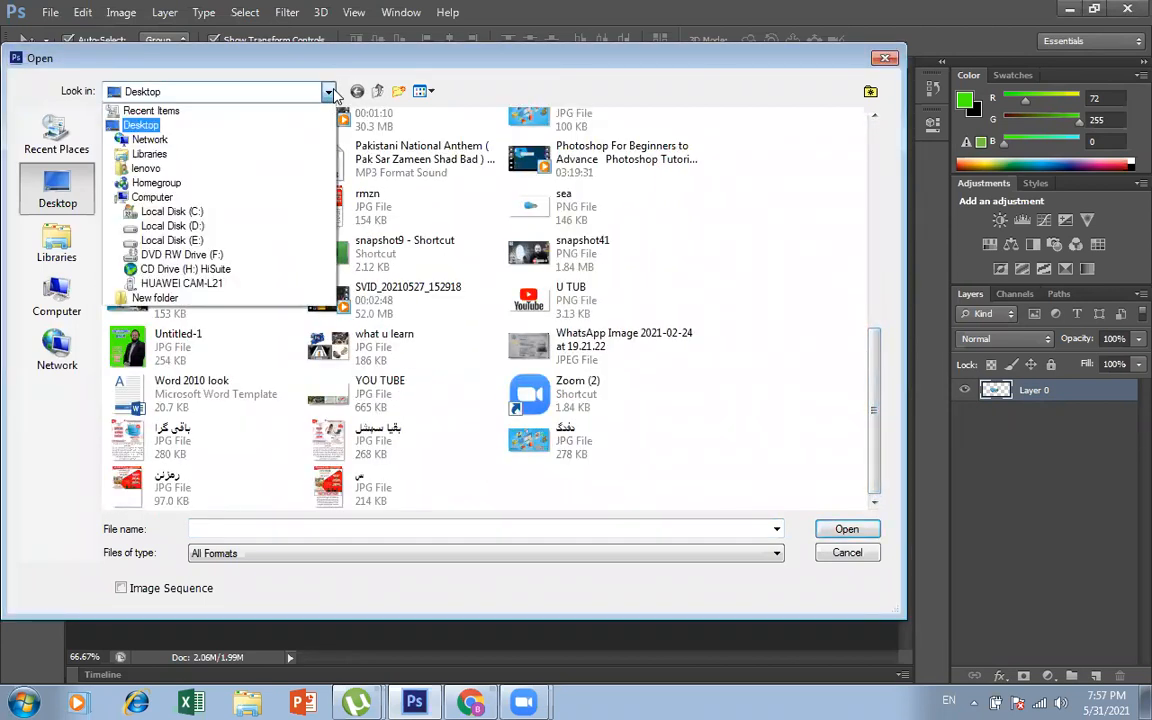
pyautogui.click(172, 240)
pyautogui.doubleClick(813, 160)
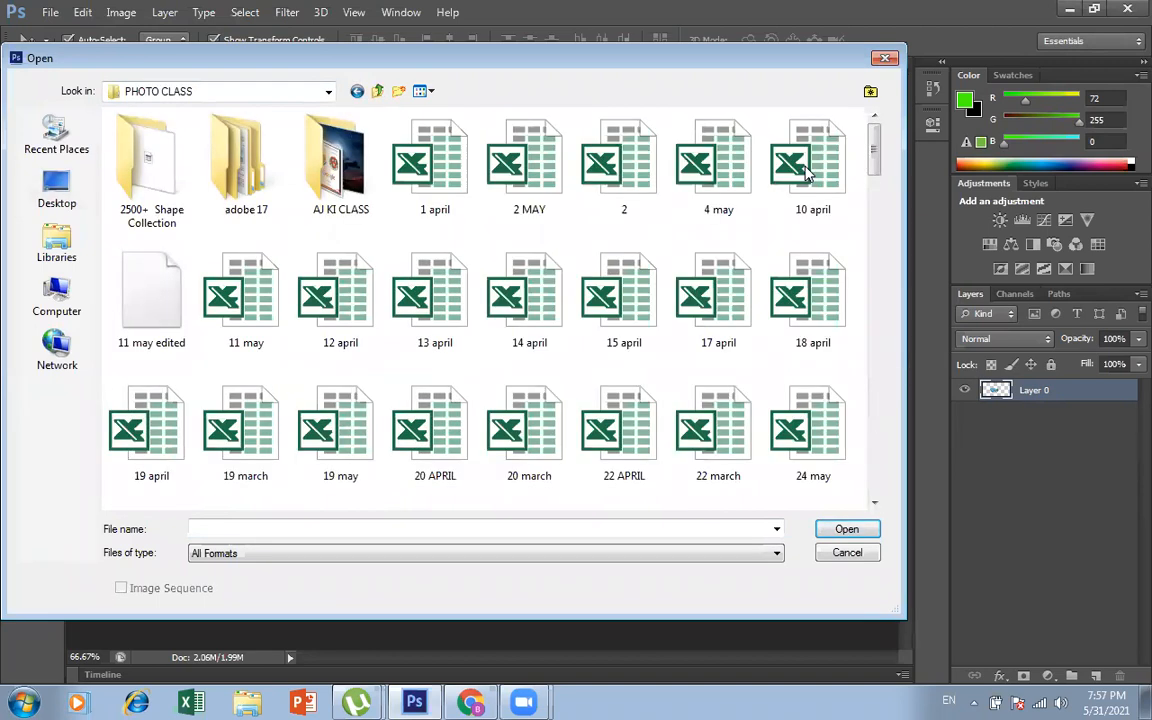
pyautogui.moveTo(879, 170); pyautogui.dragTo(880, 362)
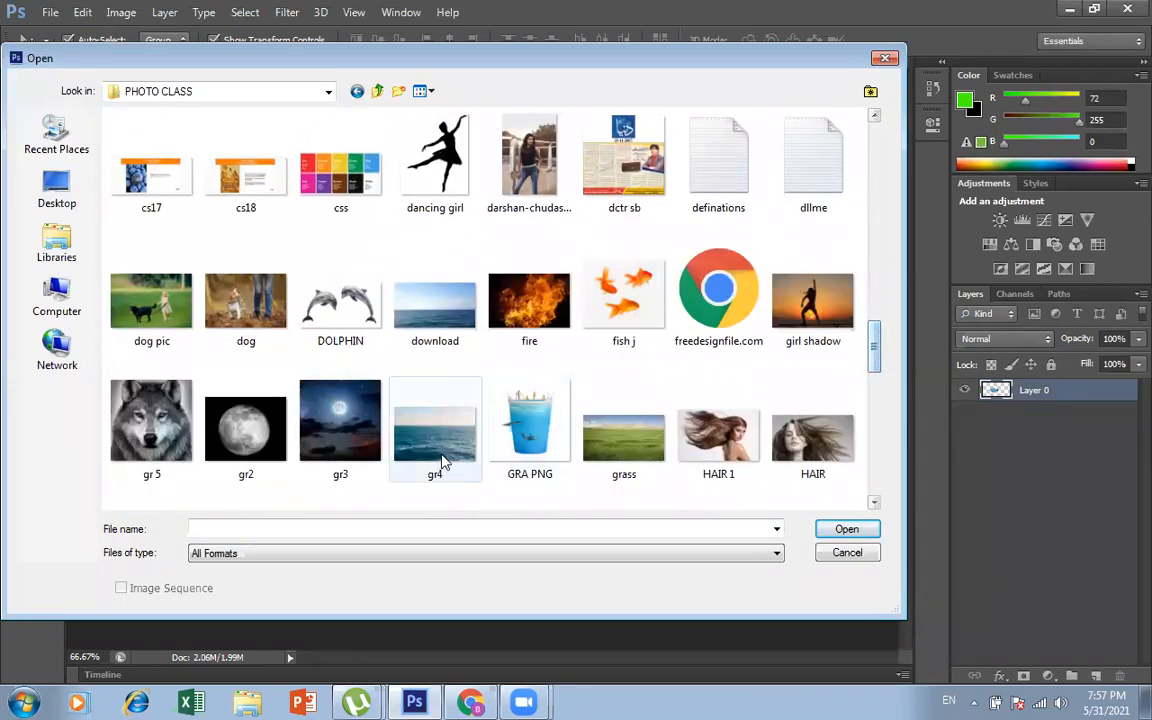
pyautogui.moveTo(877, 346); pyautogui.dragTo(878, 364)
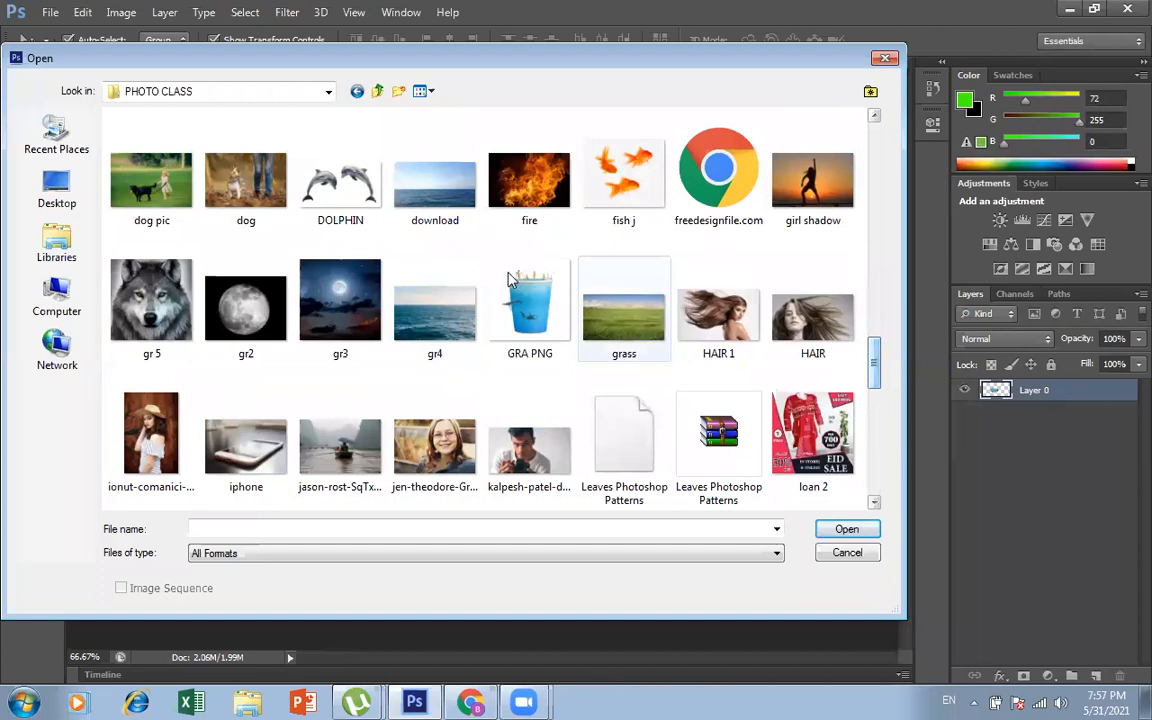
pyautogui.click(445, 325)
pyautogui.doubleClick(445, 325)
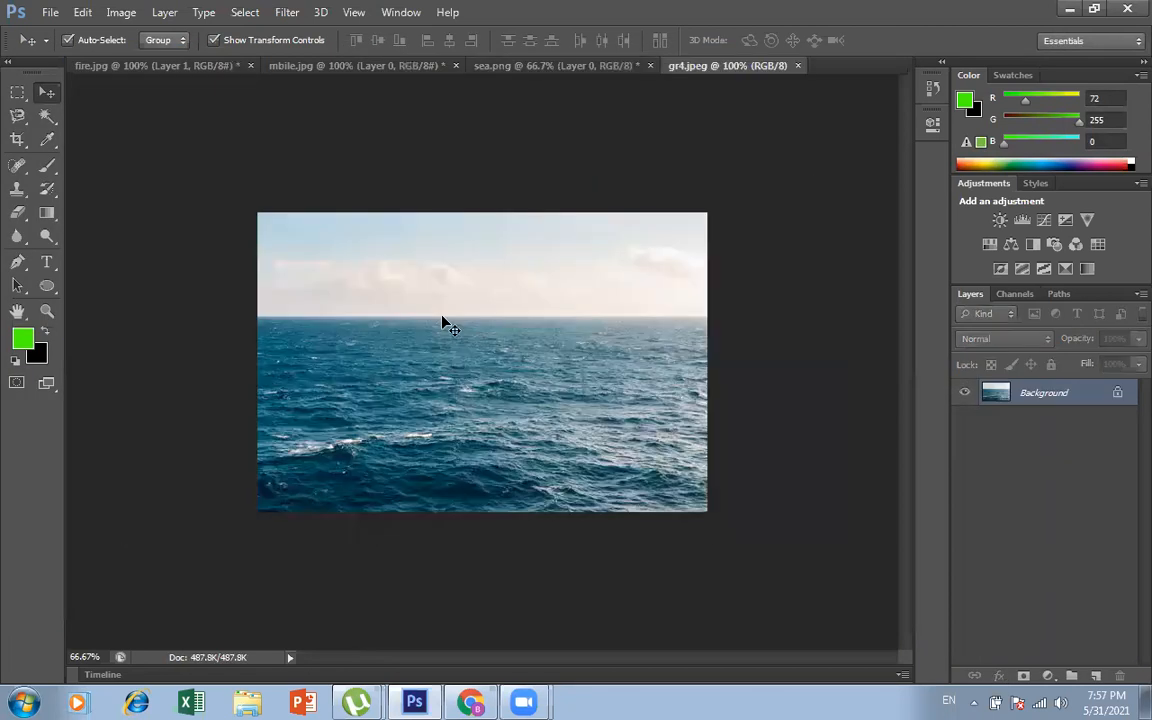
# Step: Unlock gr4.jpeg's background as Layer 0 and copy the sea photo over the phone in mbile.jpg
pyautogui.doubleClick(1080, 392)
pyautogui.press('Return')
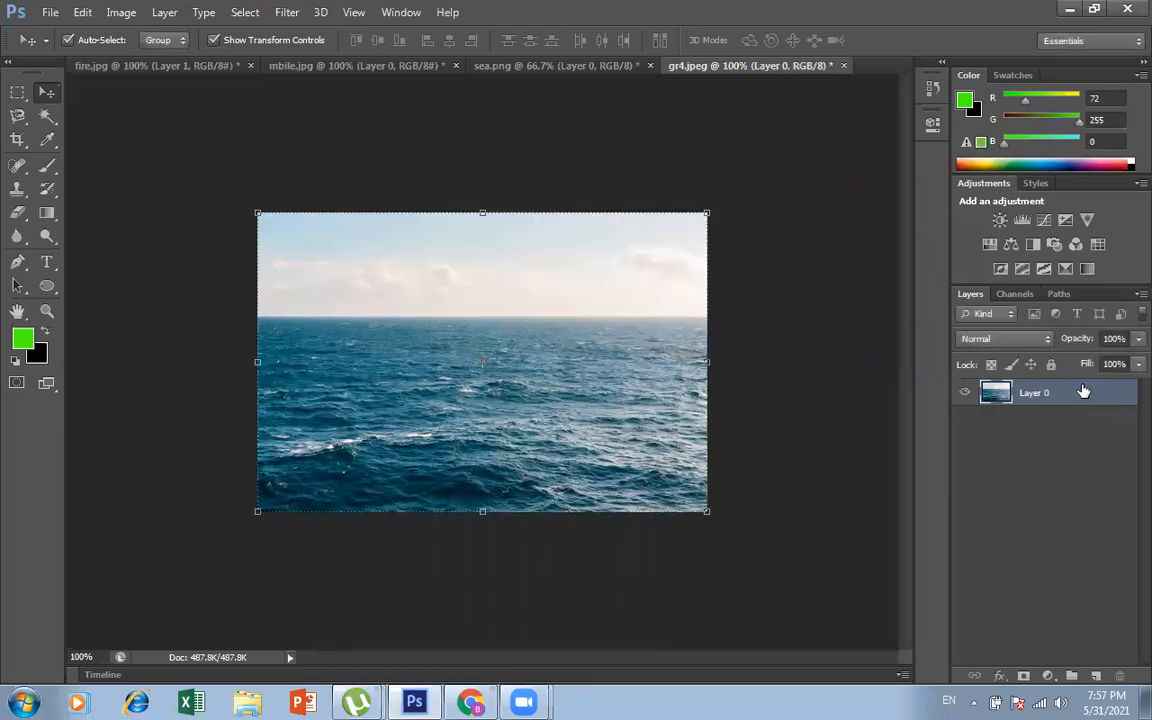
pyautogui.moveTo(462, 403); pyautogui.dragTo(491, 381)
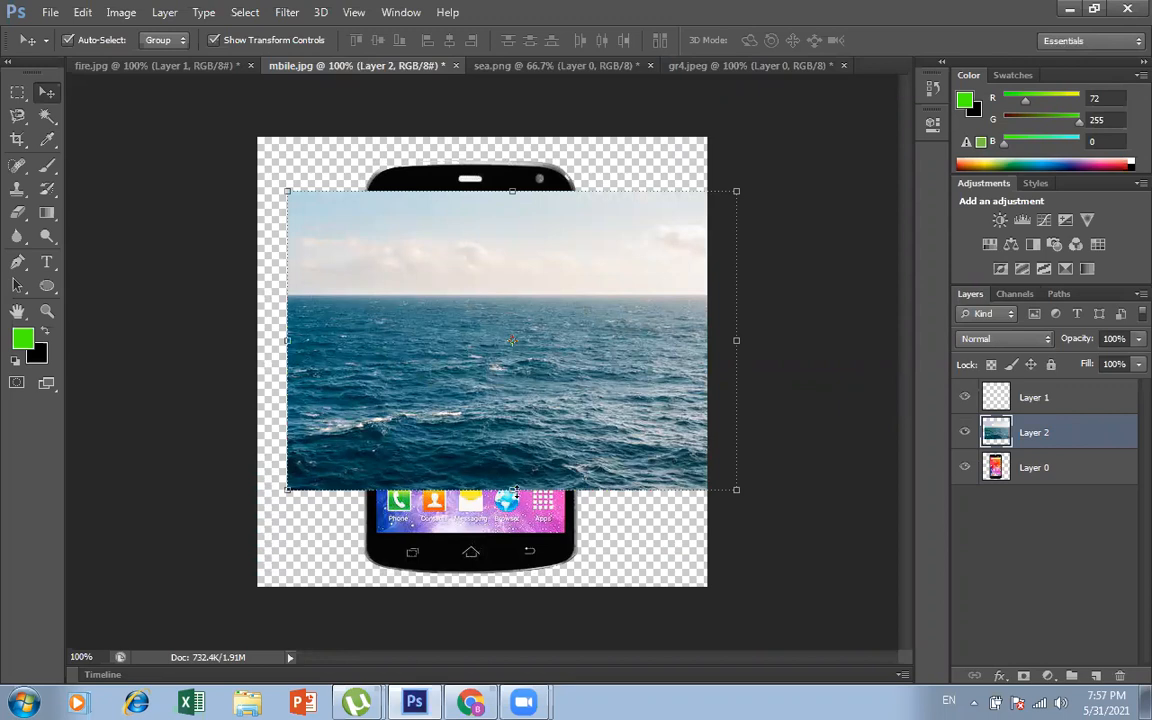
# Step: Stretch the sea layer vertically beyond both ends of the phone so it covers the phone's full height
pyautogui.moveTo(512, 489); pyautogui.dragTo(512, 573)
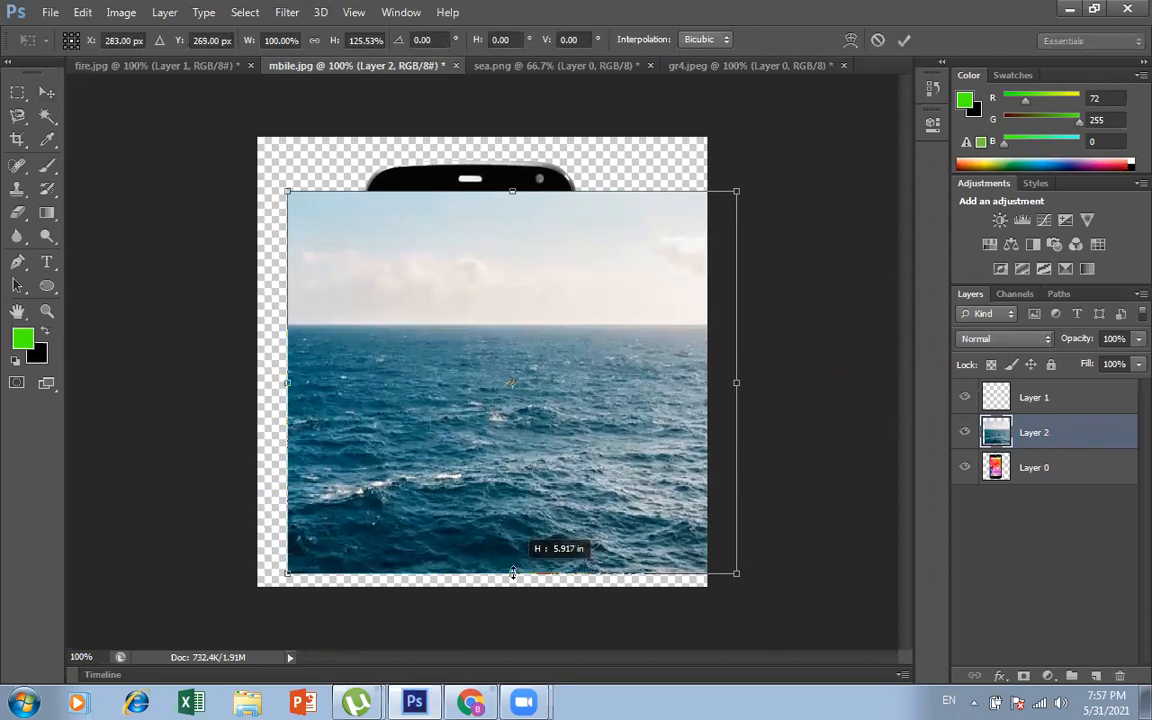
pyautogui.moveTo(511, 187); pyautogui.dragTo(512, 146)
pyautogui.press('Return')
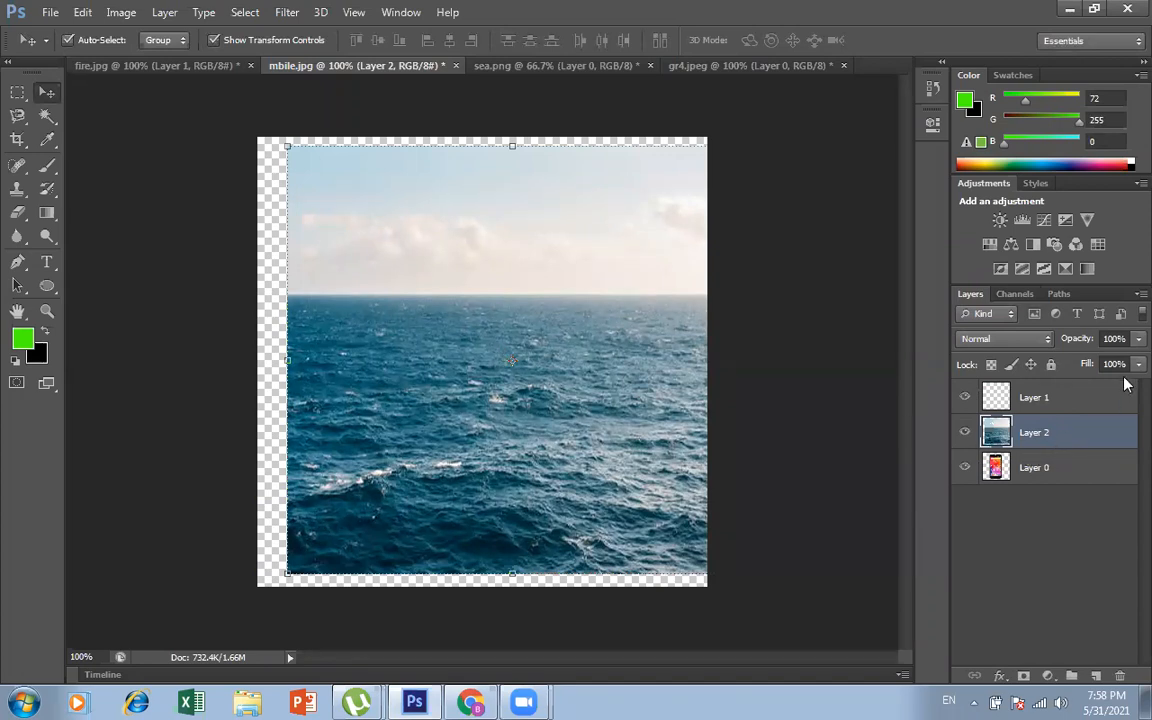
# Step: Lower the opacity of the sea's Layer 2 to 54% so the phone shows through
pyautogui.click(1138, 338)
pyautogui.moveTo(1138, 359); pyautogui.dragTo(1080, 363)
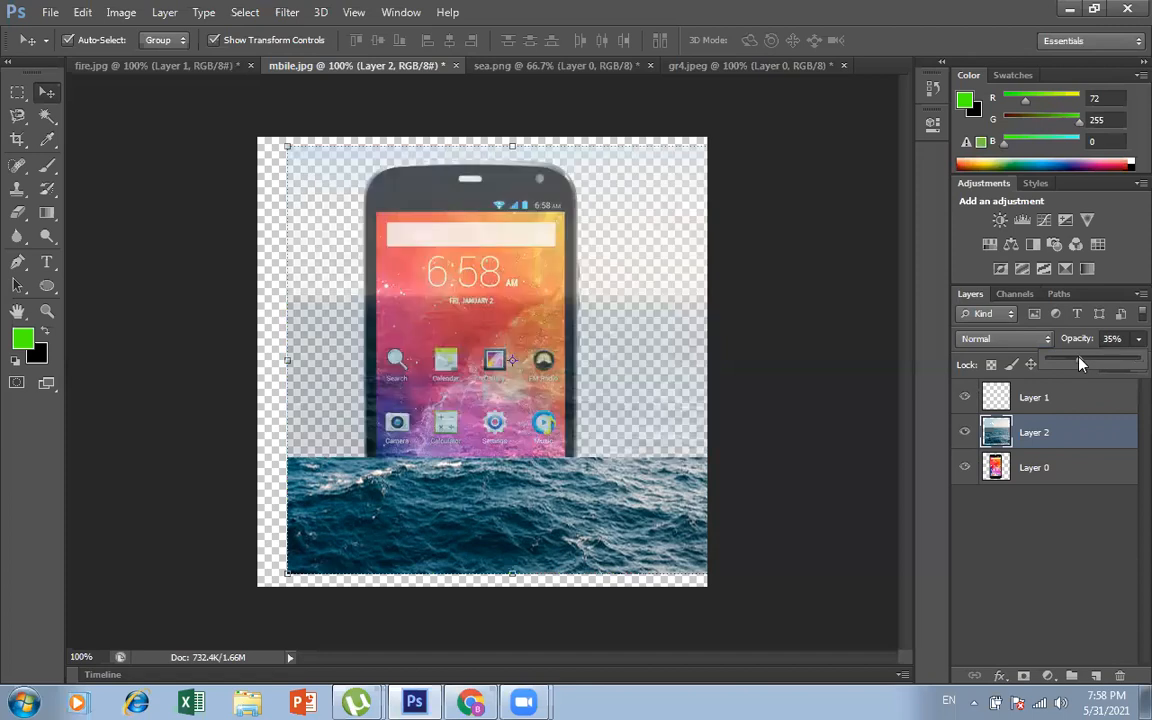
pyautogui.click(1097, 363)
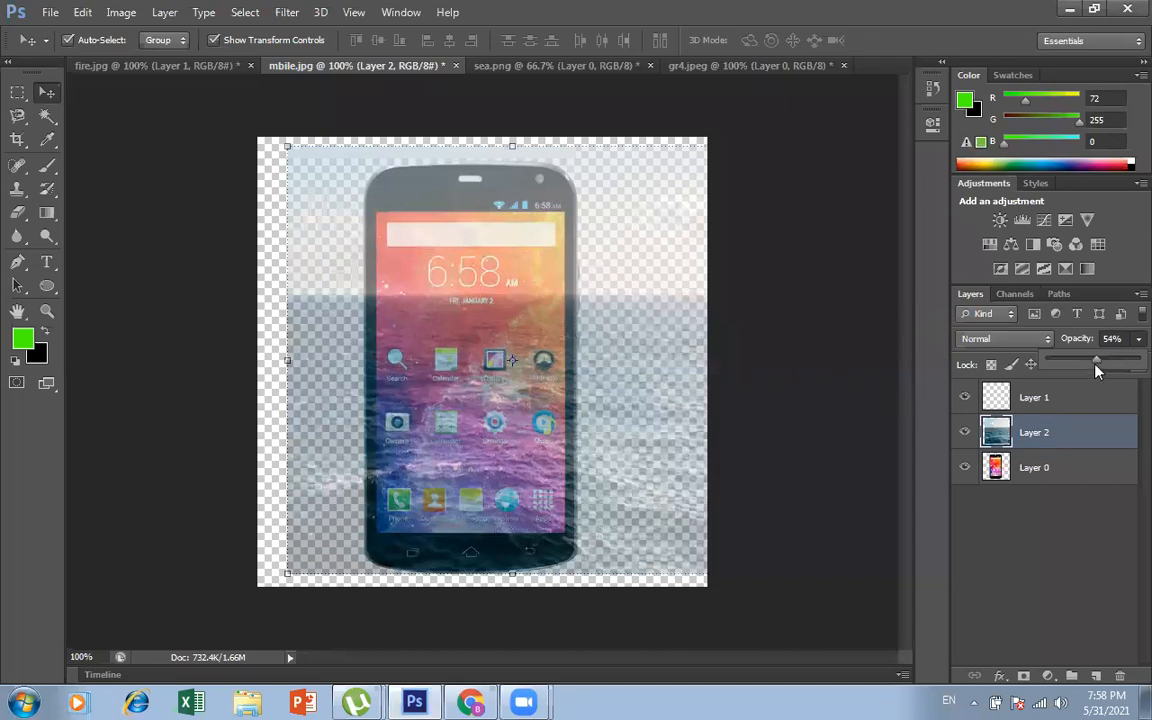
# Step: Restore Layer 2's opacity to 100%, then hide that sea layer and make the phone's Layer 0 active
pyautogui.moveTo(1097, 363); pyautogui.dragTo(1125, 368)
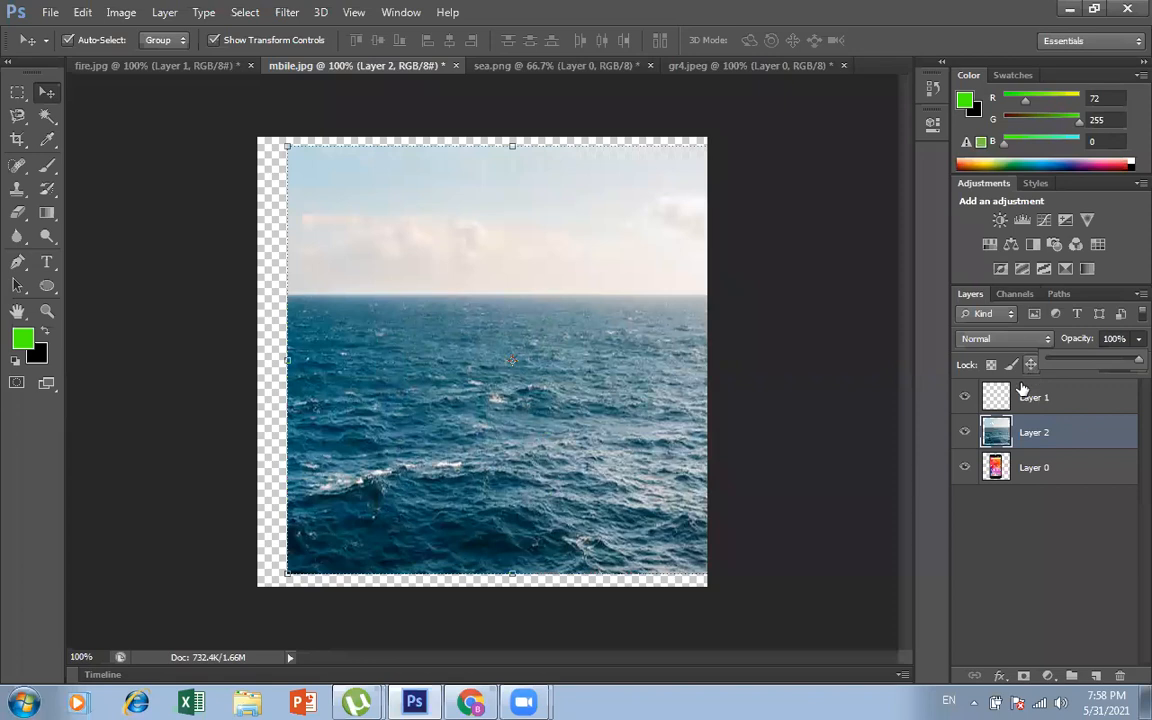
pyautogui.click(1048, 468)
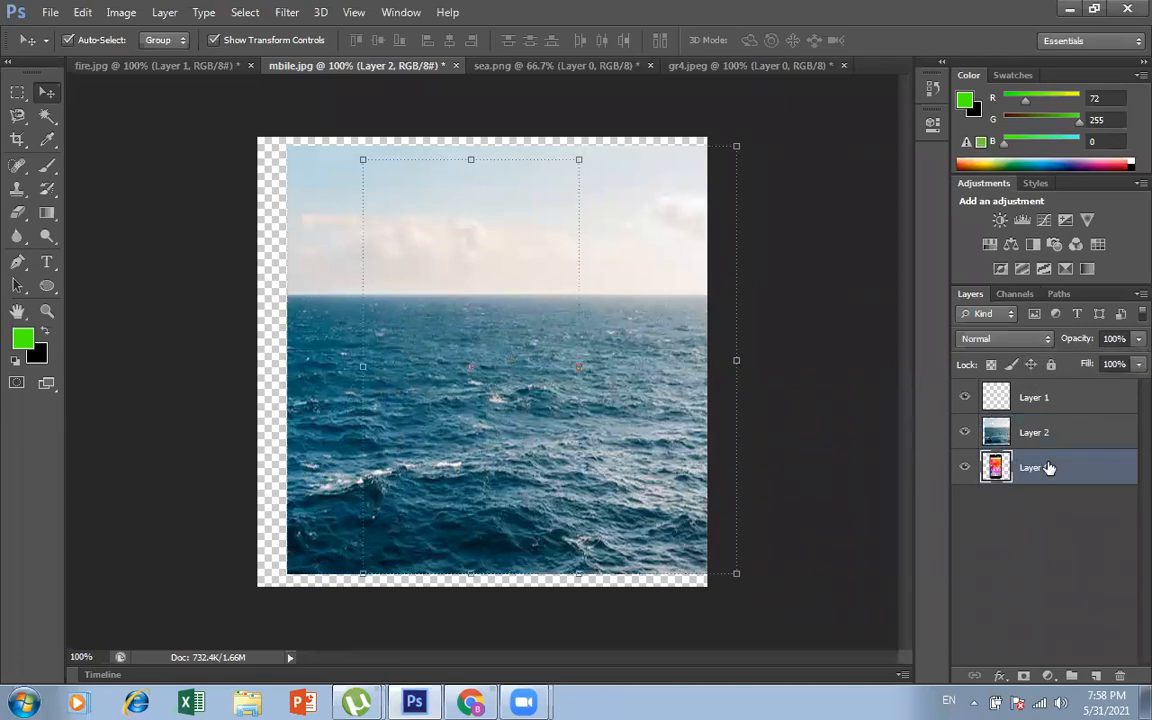
pyautogui.click(965, 433)
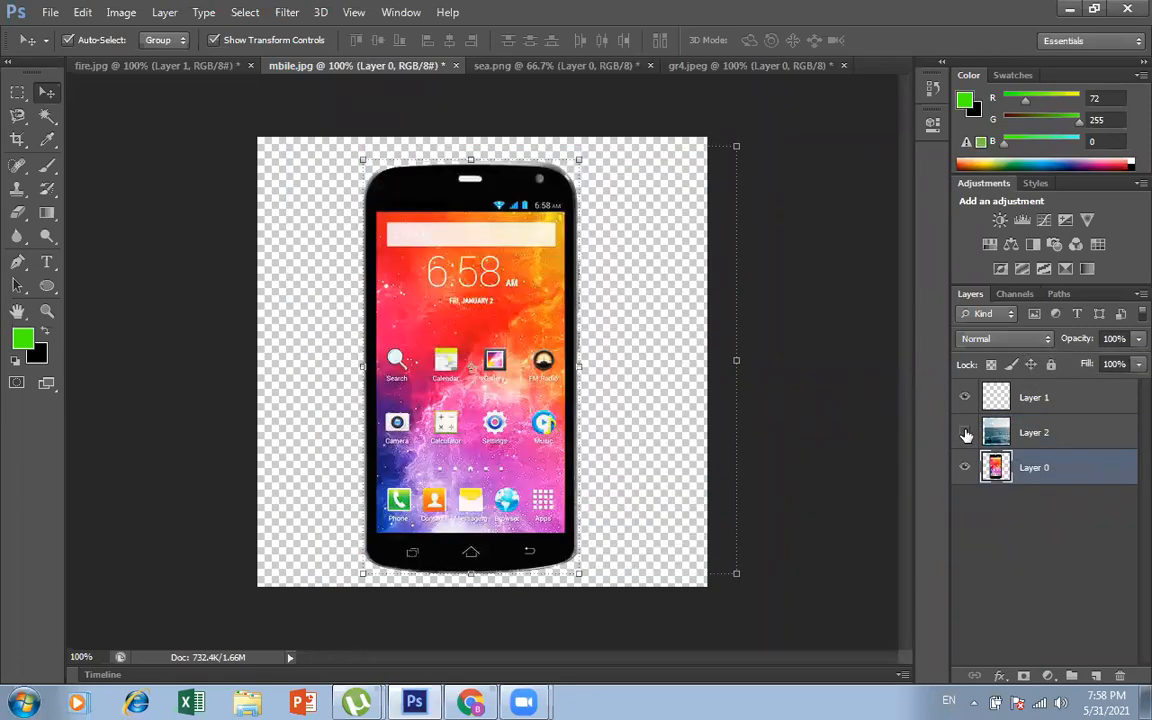
# Step: Select the phone's display area with a rectangular marquee that follows the screen edges
pyautogui.click(17, 92)
pyautogui.click(93, 91)
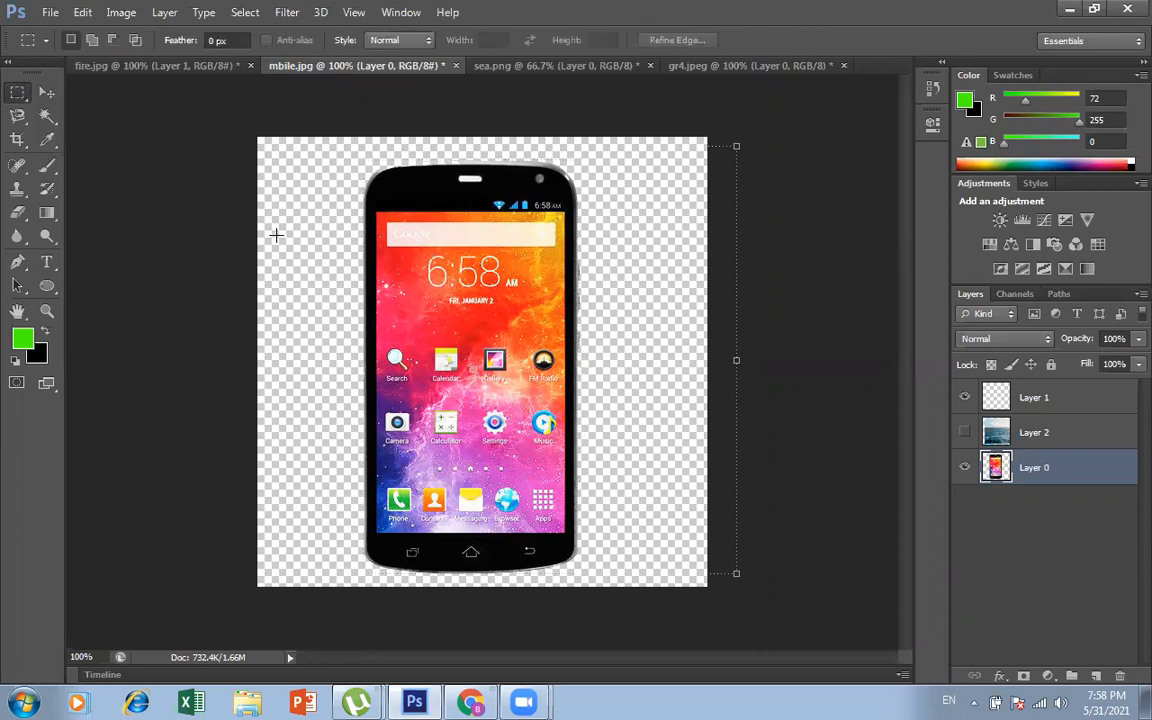
pyautogui.moveTo(369, 199); pyautogui.dragTo(565, 533)
pyautogui.hotkey('ctrl', 'd')
pyautogui.moveTo(342, 193); pyautogui.dragTo(566, 534)
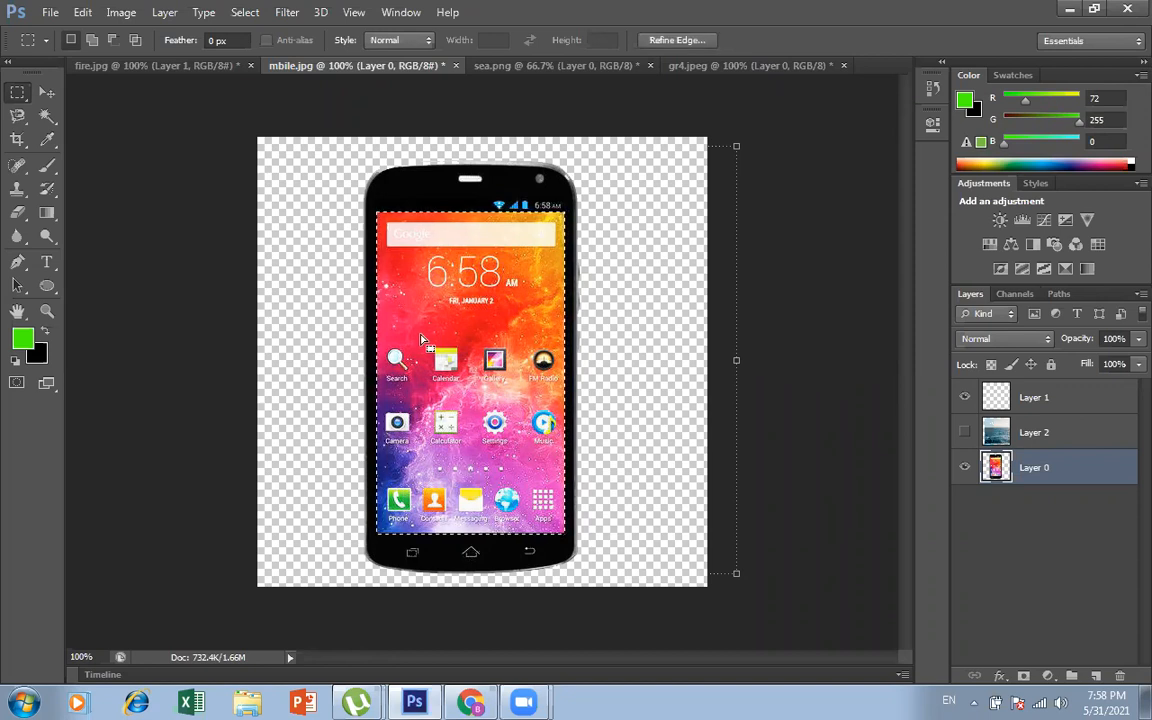
# Step: Show Layer 2 again and delete the sea outside the phone's screen using the inverted selection, then deselect
pyautogui.click(966, 432)
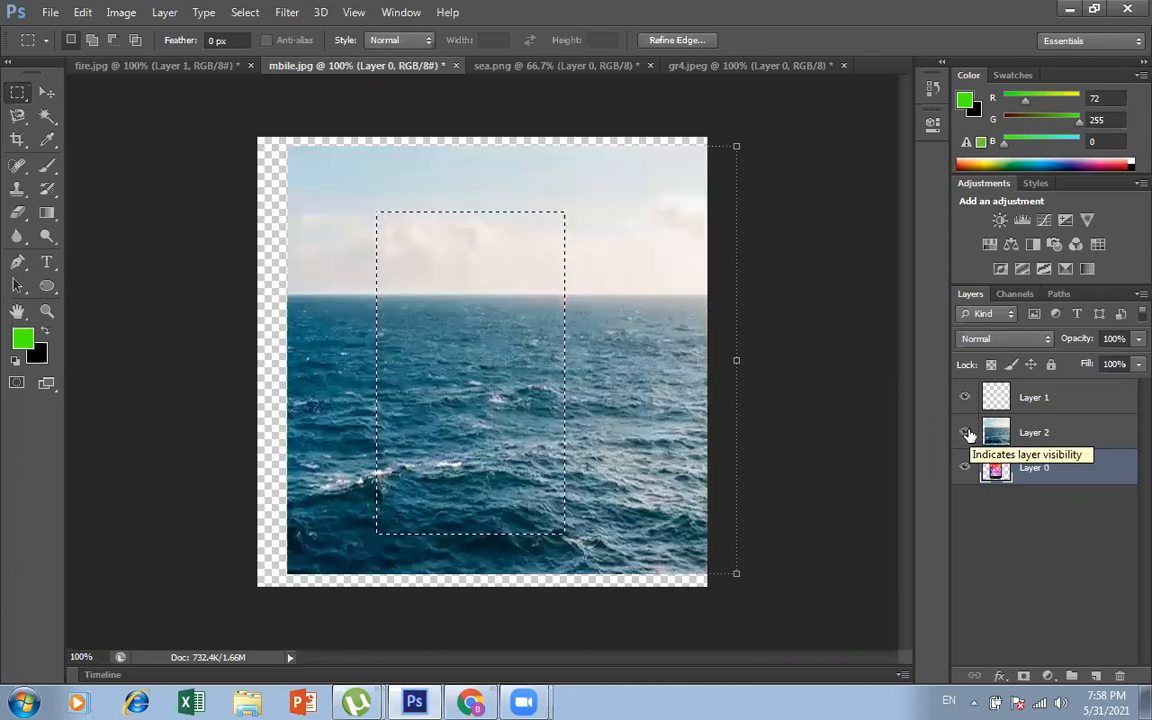
pyautogui.click(1076, 441)
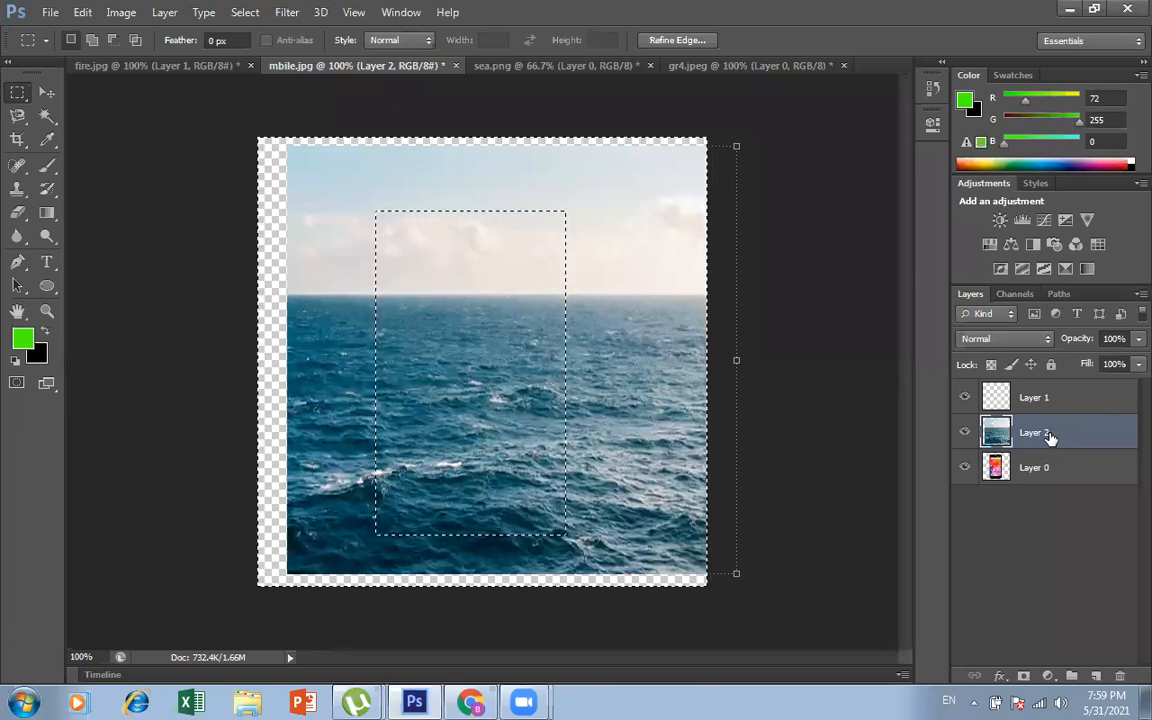
pyautogui.press('Delete')
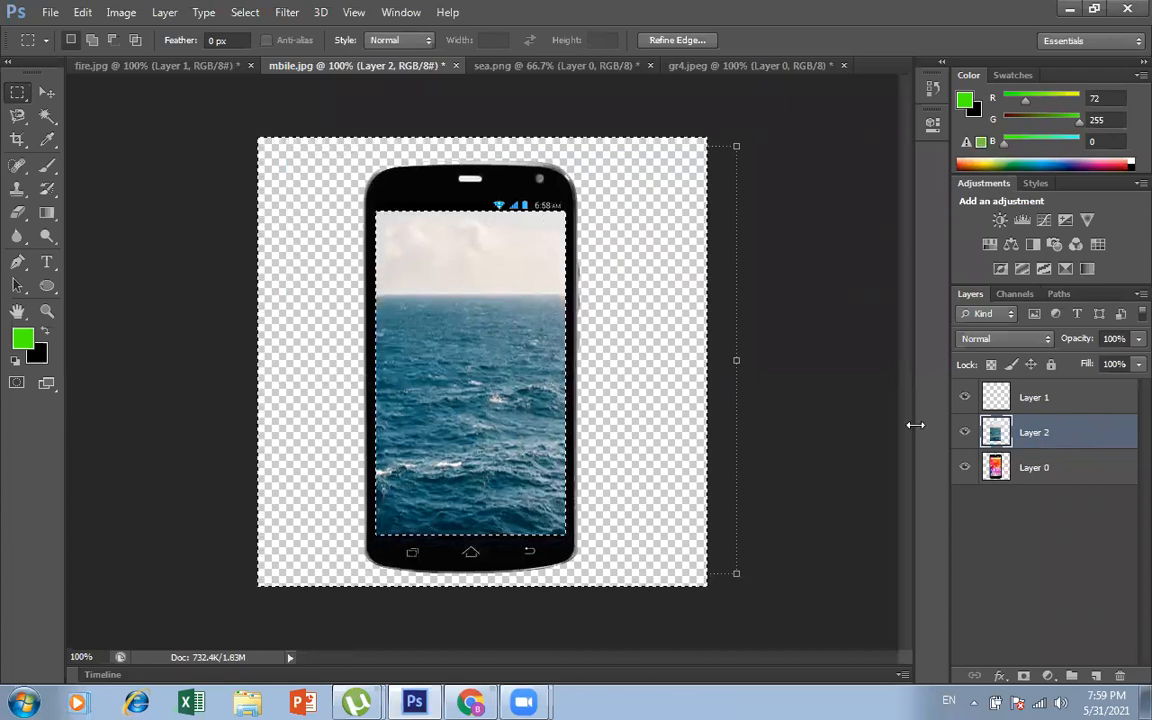
pyautogui.click(843, 422)
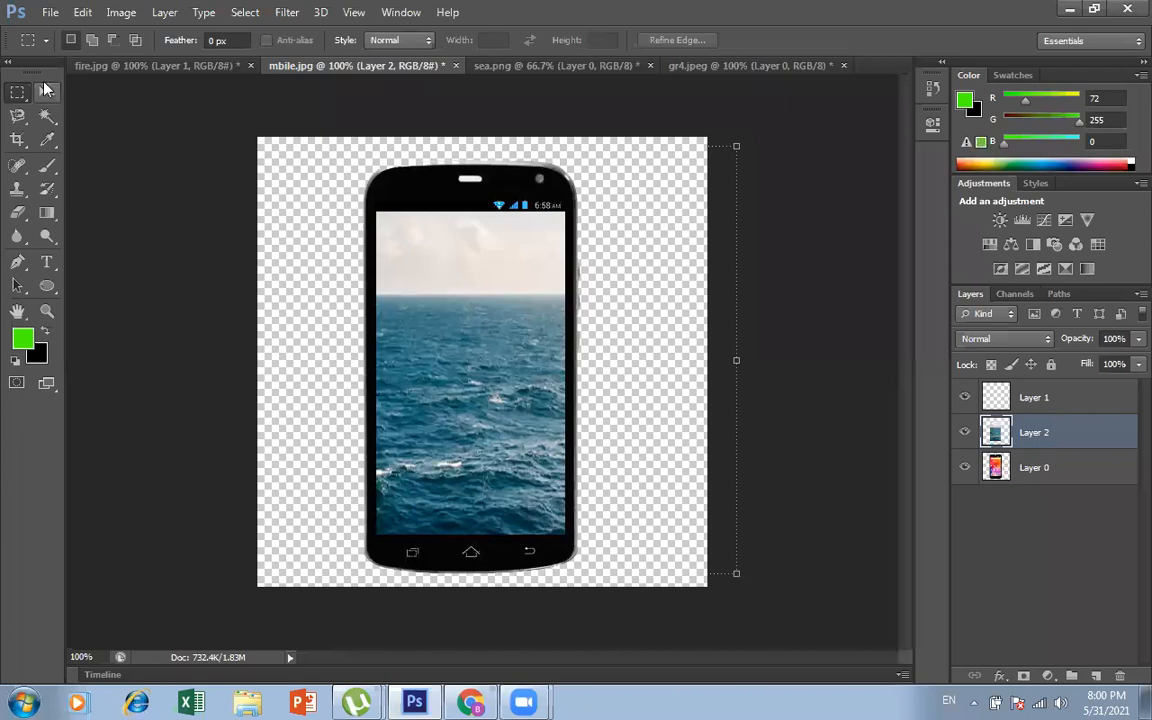
# Step: Close the gr4.jpeg and sea.png documents without saving their changes
pyautogui.click(50, 93)
pyautogui.click(733, 448)
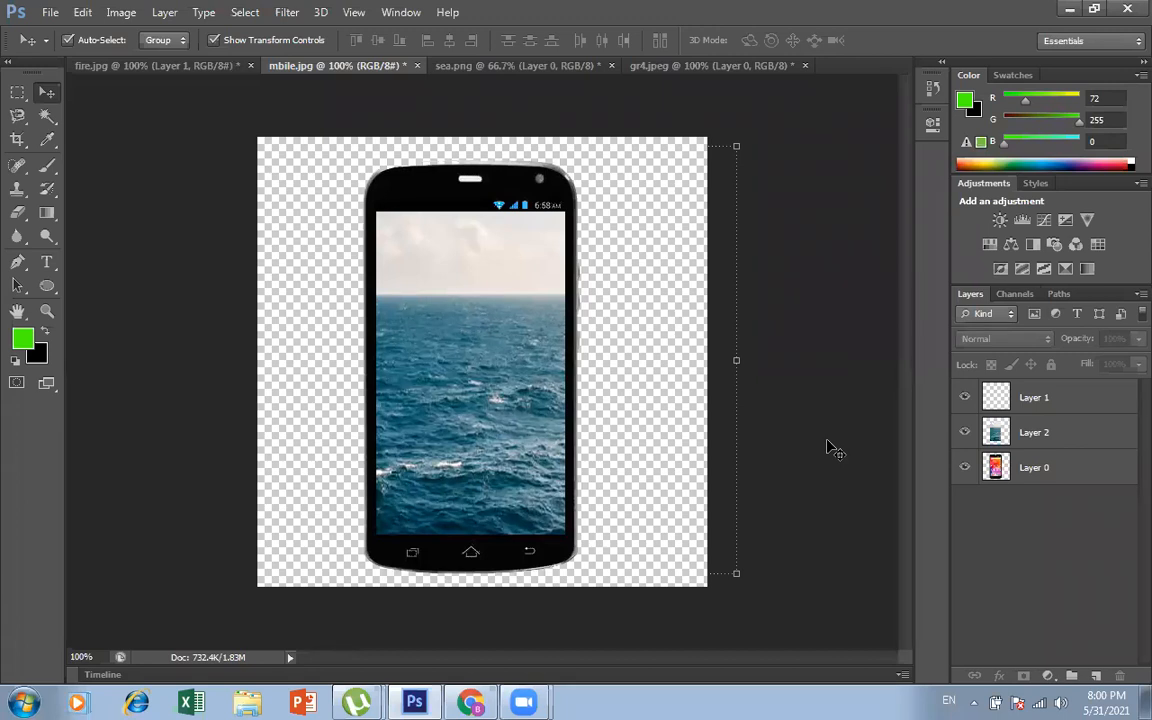
pyautogui.click(516, 68)
pyautogui.click(722, 66)
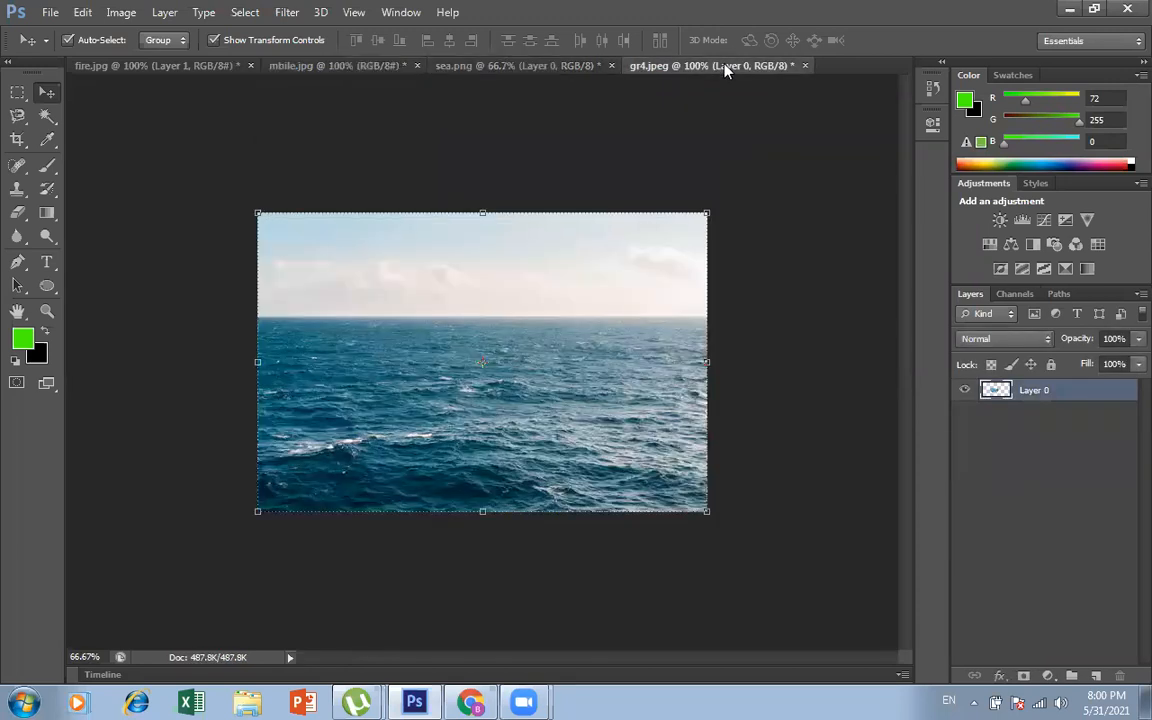
pyautogui.click(804, 66)
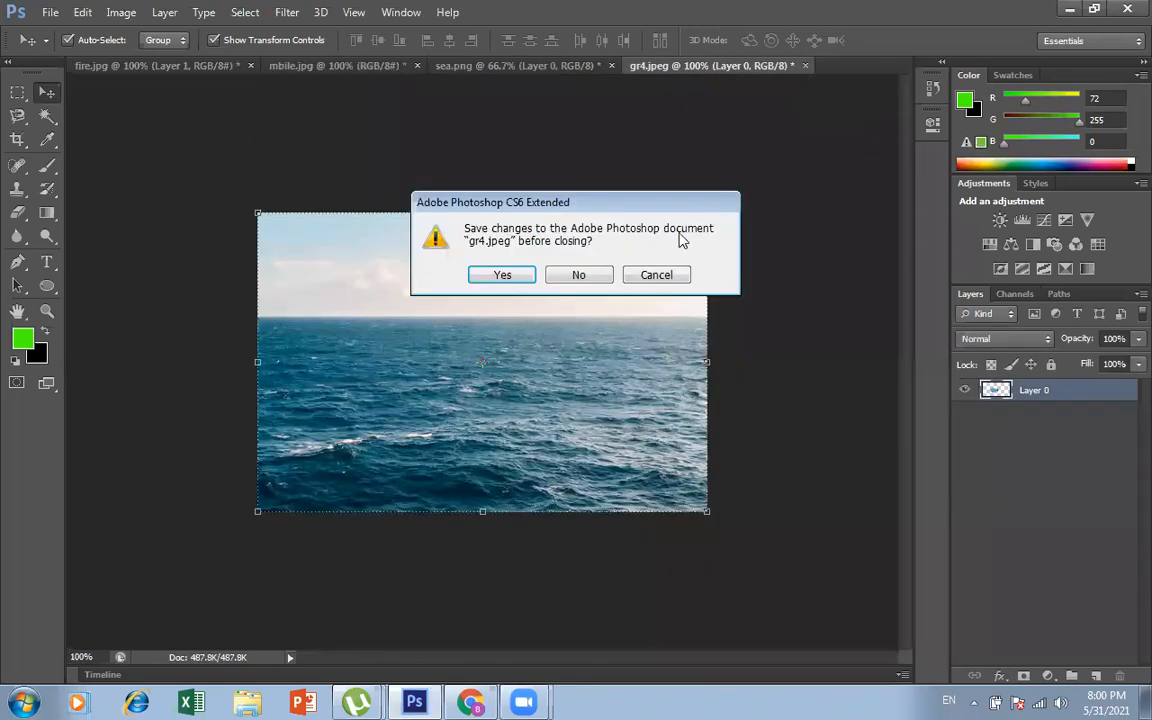
pyautogui.click(584, 272)
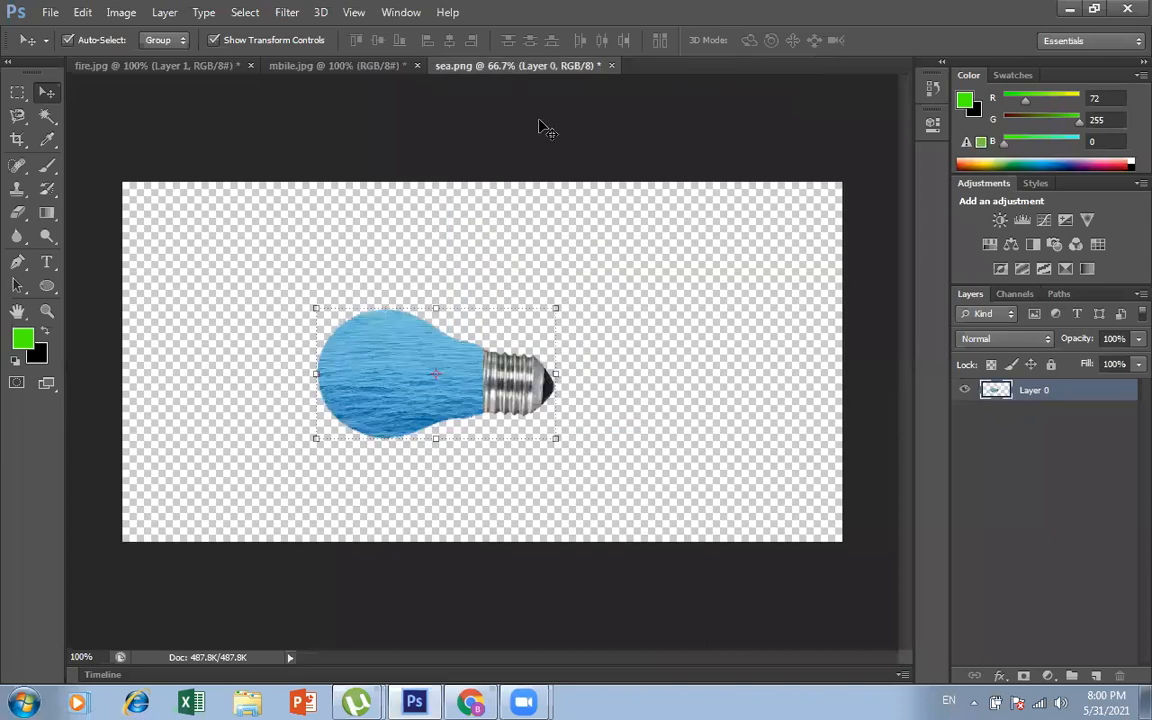
pyautogui.click(611, 65)
pyautogui.click(580, 275)
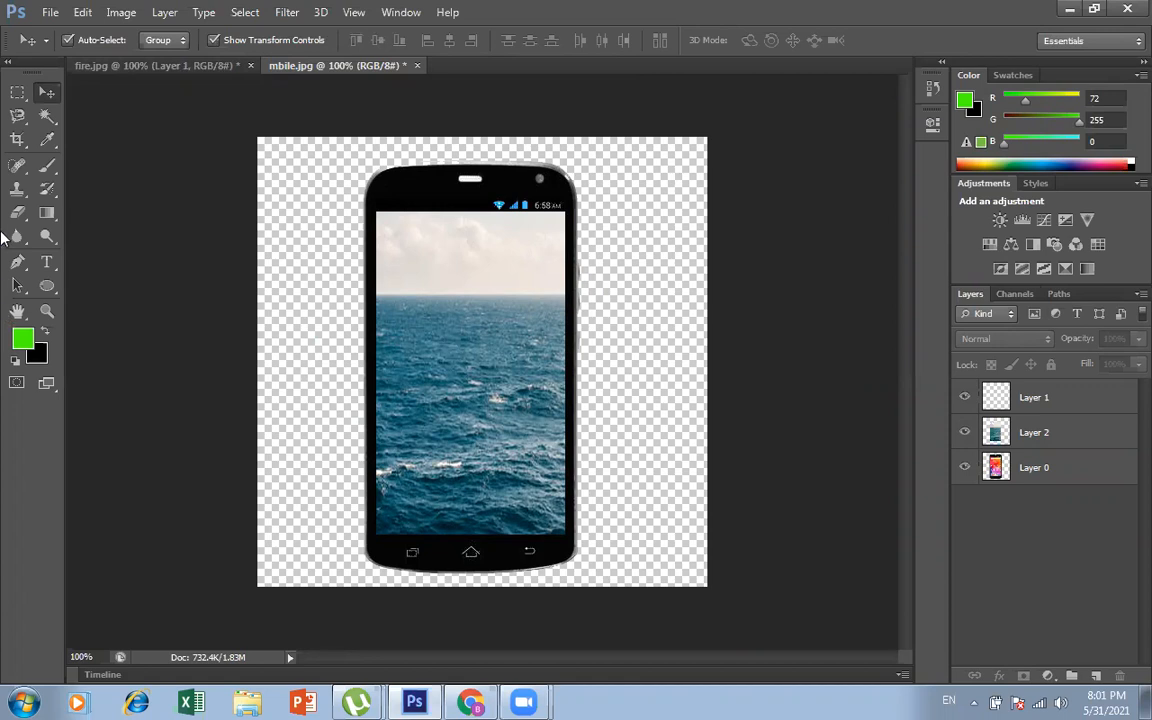
# Step: Activate the Brush tool on Layer 2 and set the foreground color to orange ff9000
pyautogui.click(49, 168)
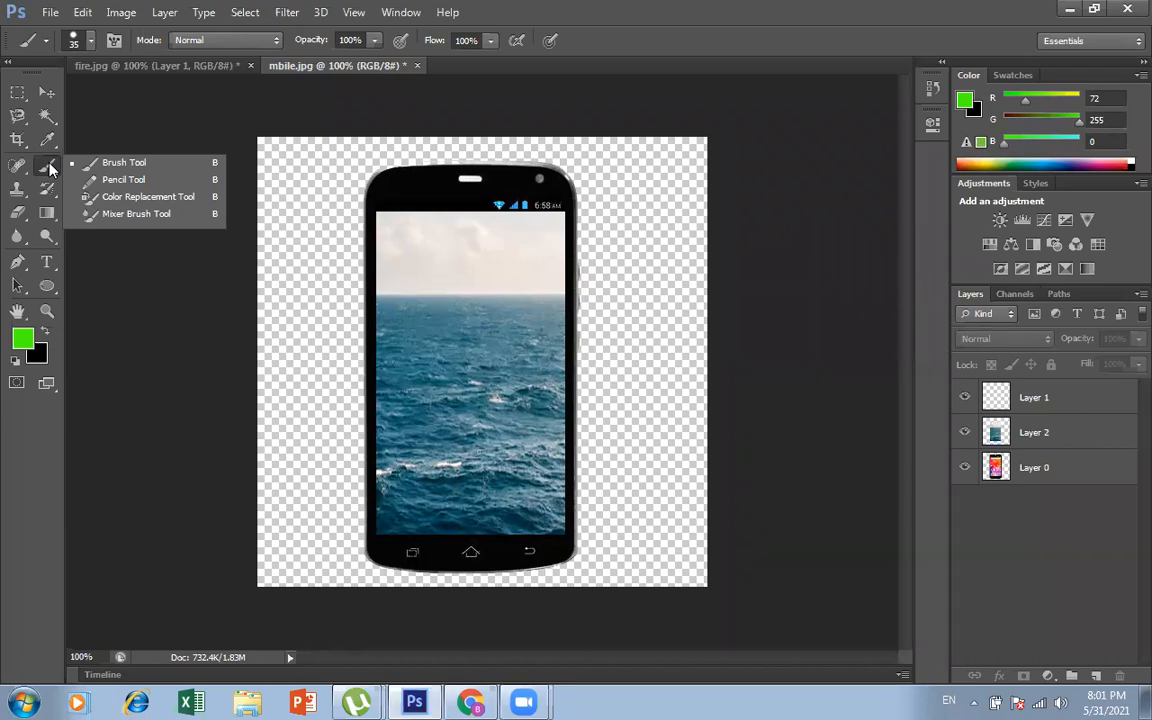
pyautogui.click(132, 167)
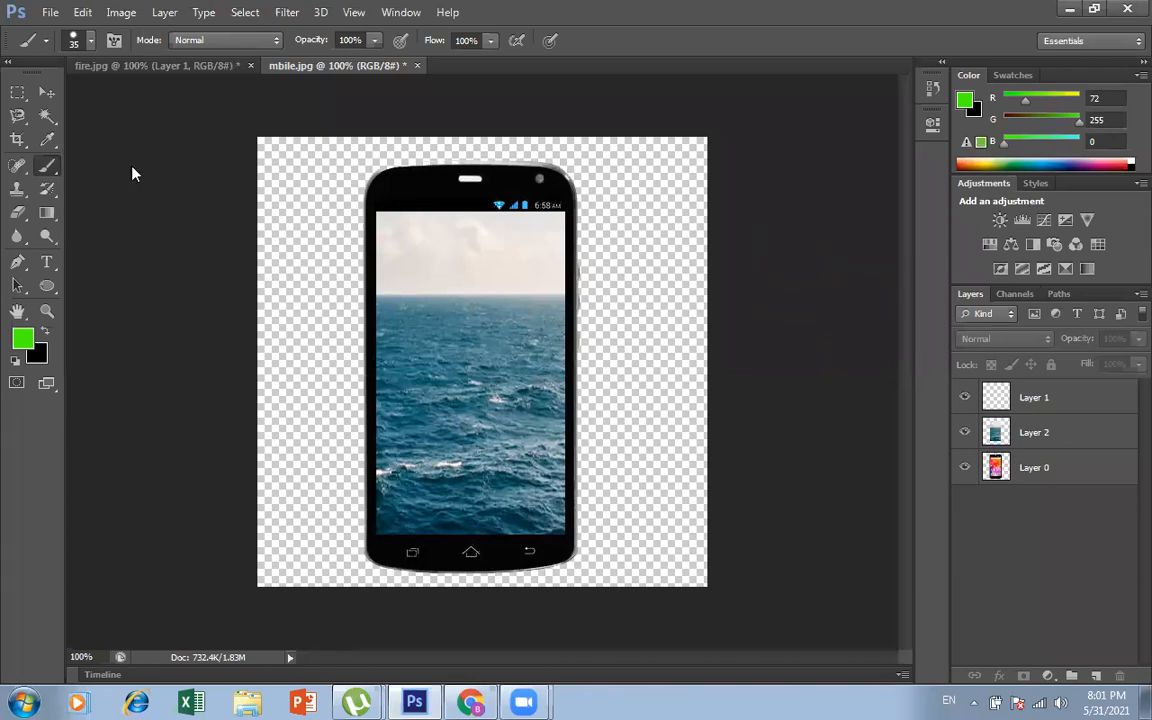
pyautogui.click(1091, 438)
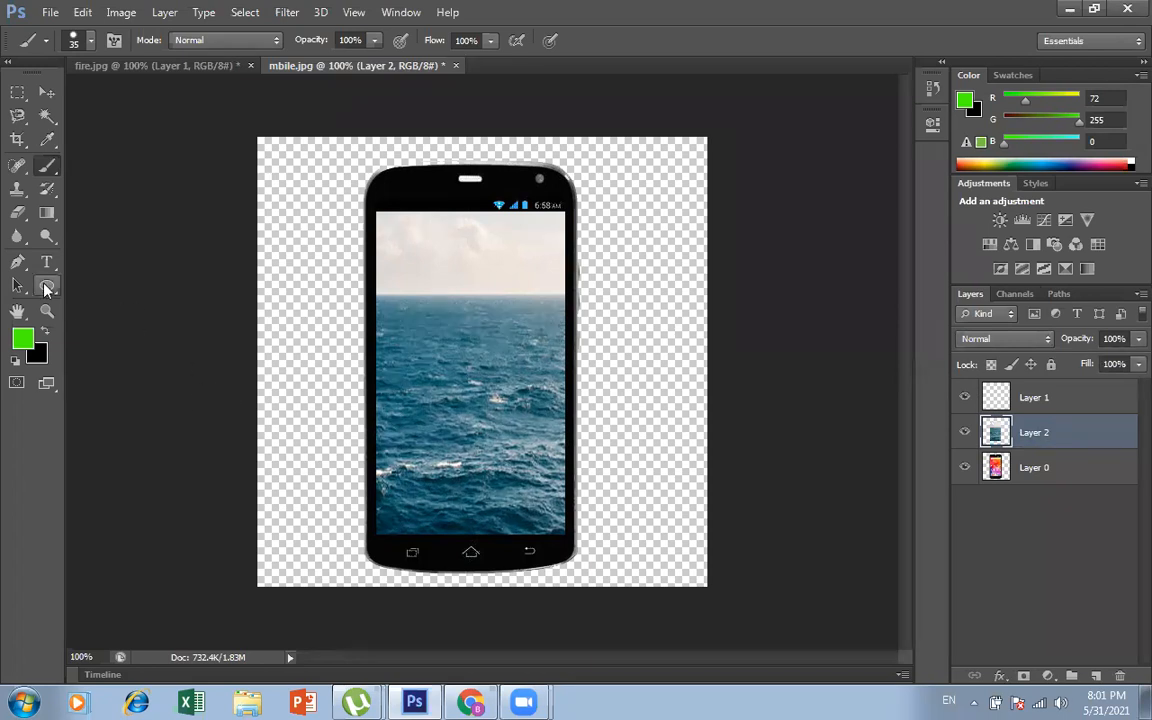
pyautogui.click(22, 338)
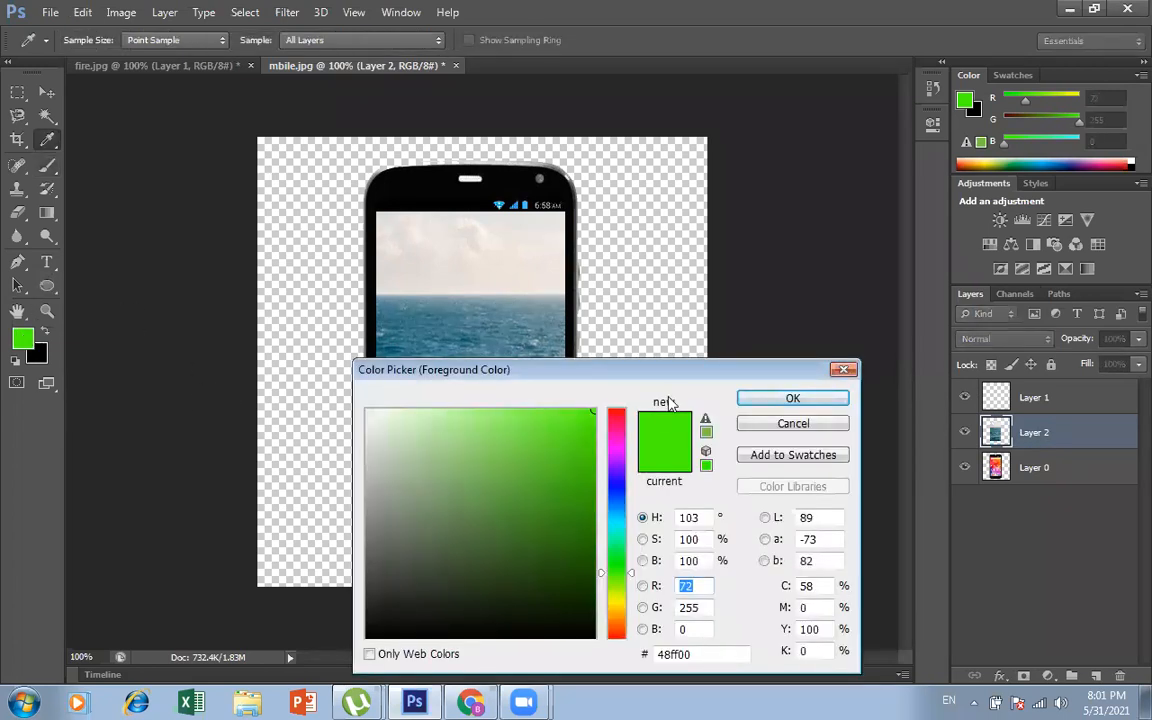
pyautogui.moveTo(671, 372); pyautogui.dragTo(703, 195)
pyautogui.moveTo(650, 420); pyautogui.dragTo(650, 447)
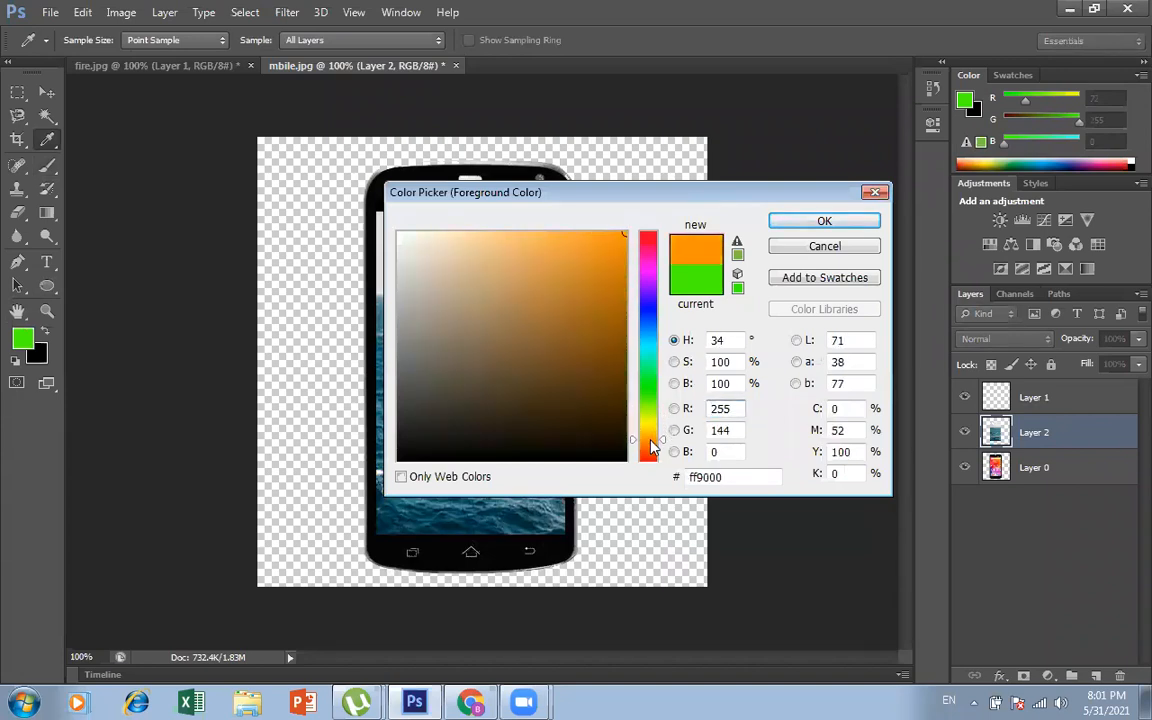
pyautogui.click(826, 221)
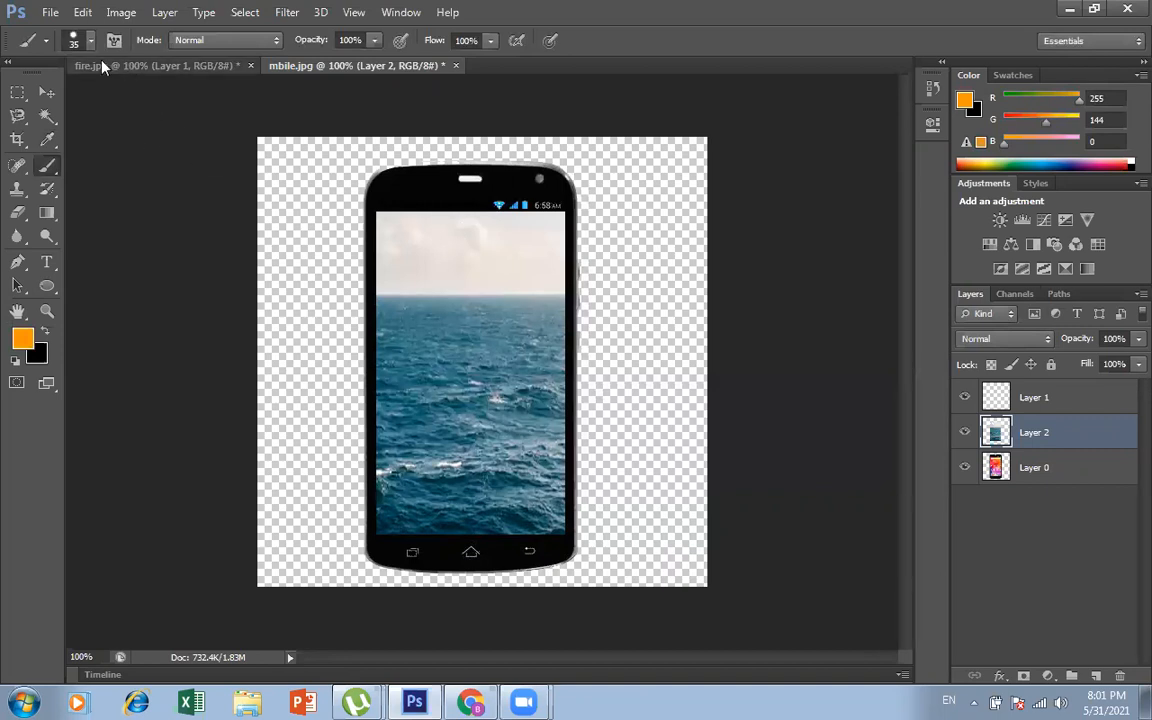
# Step: Set the brush opacity to 36% and paint one 35 px orange sun in the sky on the phone's screen
pyautogui.click(84, 38)
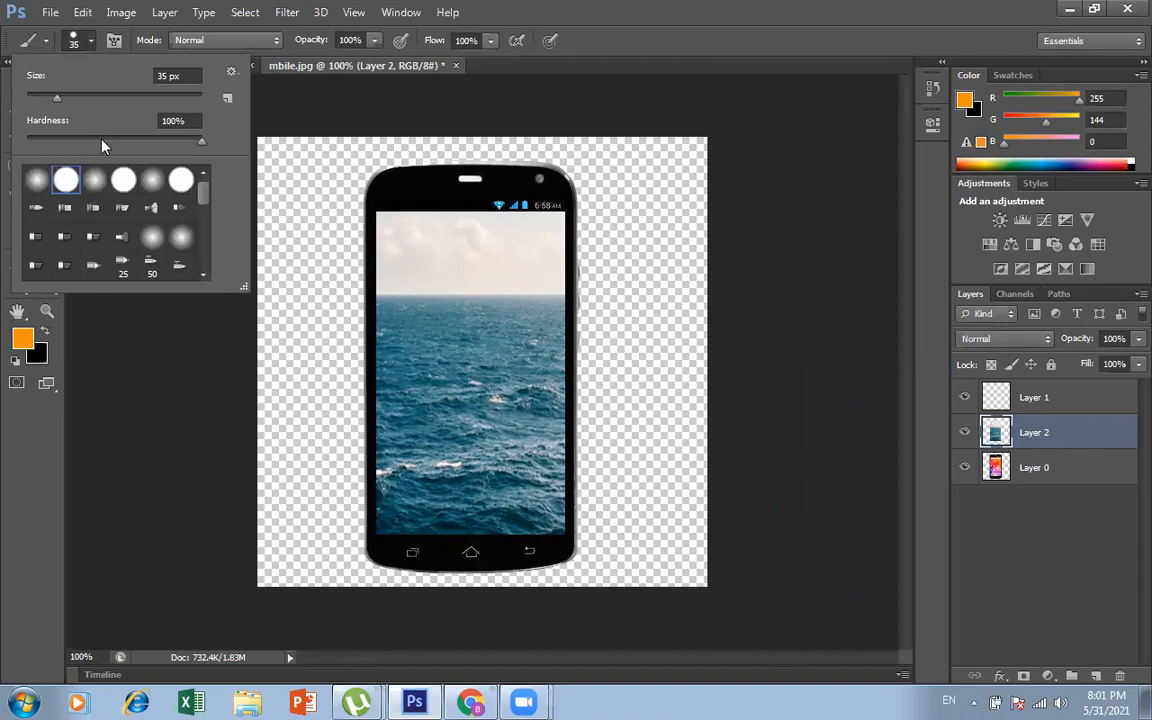
pyautogui.click(336, 75)
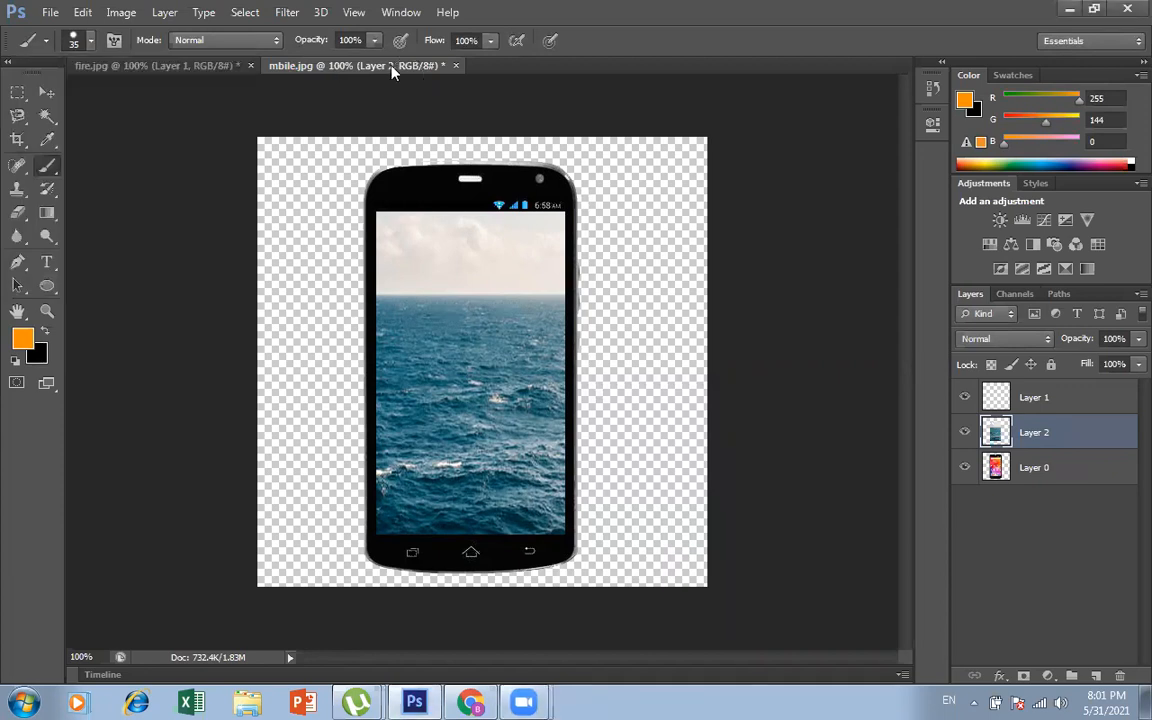
pyautogui.click(373, 41)
pyautogui.click(316, 62)
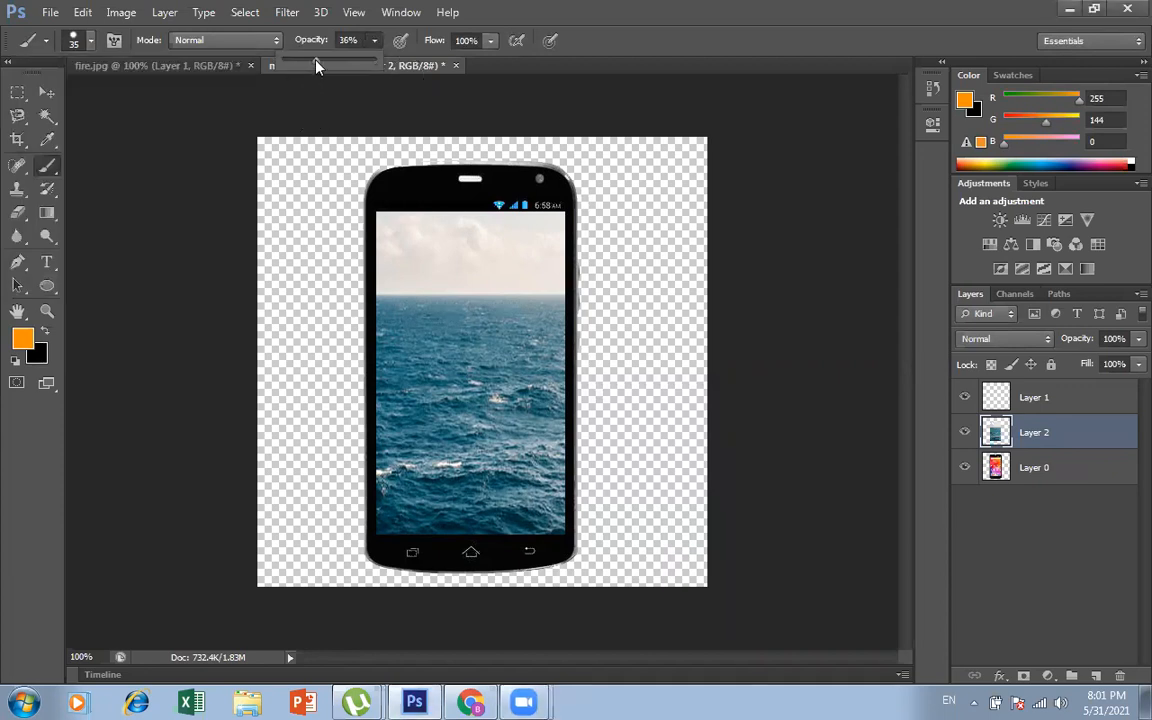
pyautogui.click(470, 257)
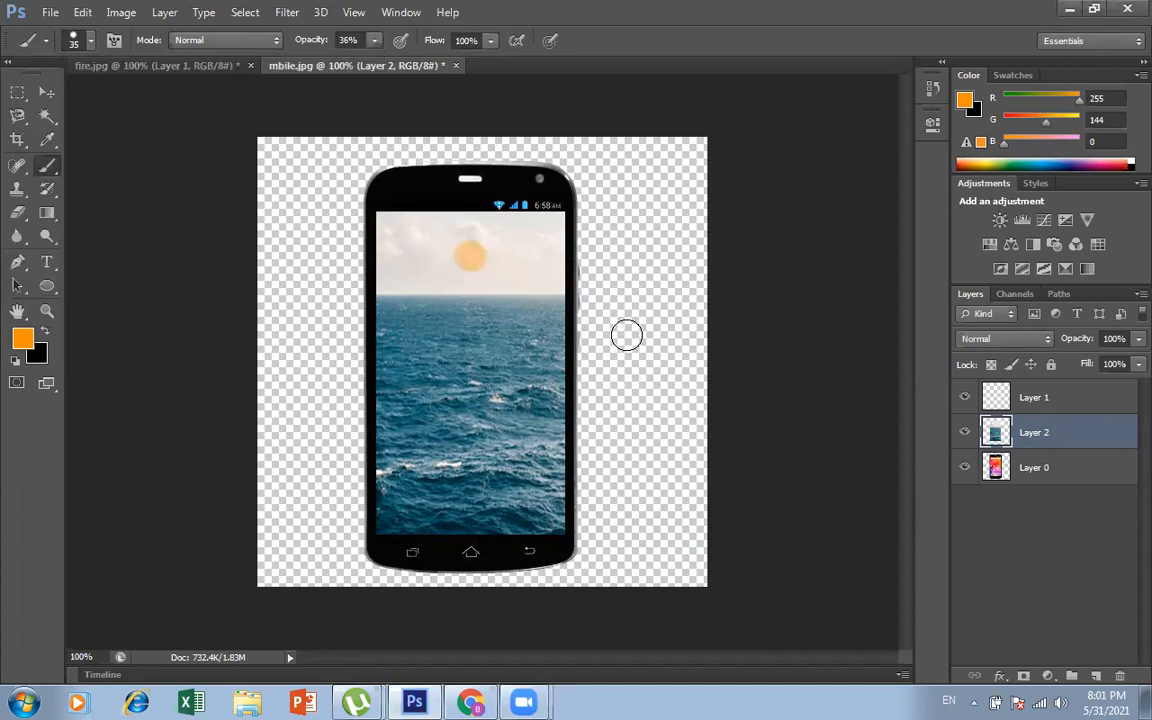